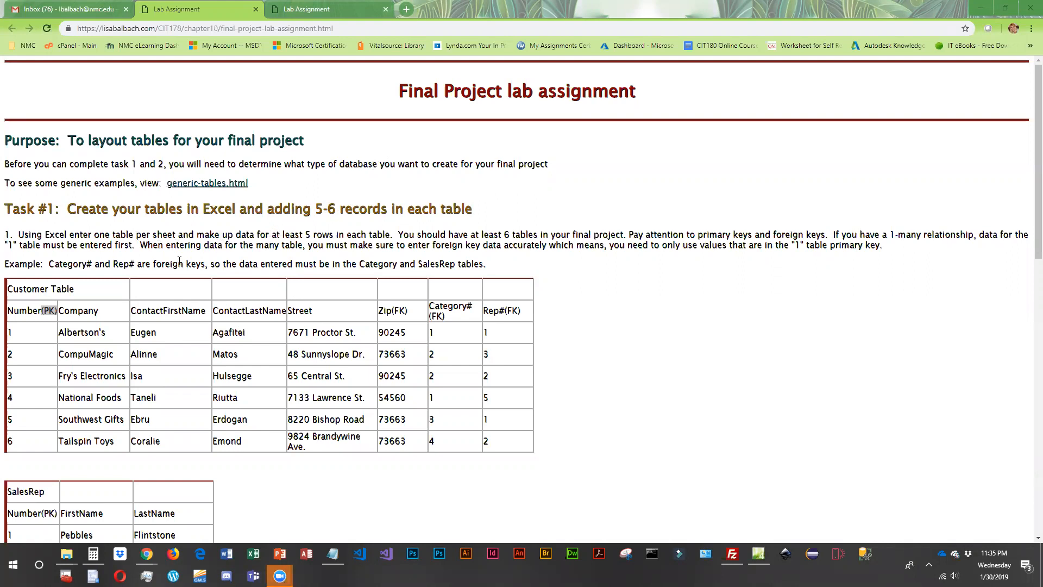
- Review the final project lab assignment, then open generic-tables.html and examine its example database diagrams
scroll(150, 390, "down", 3)
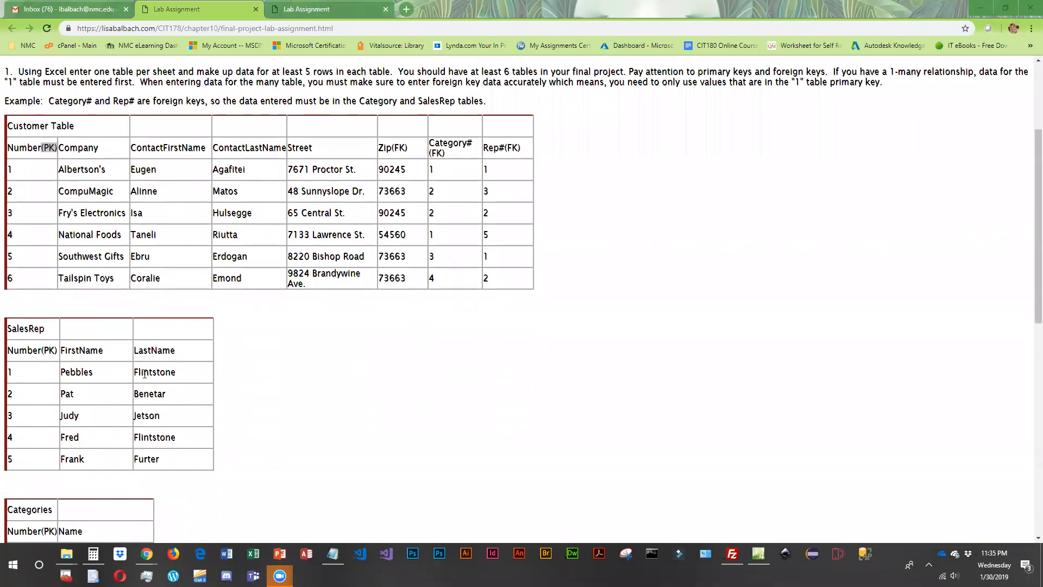
scroll(144, 374, "up", 3)
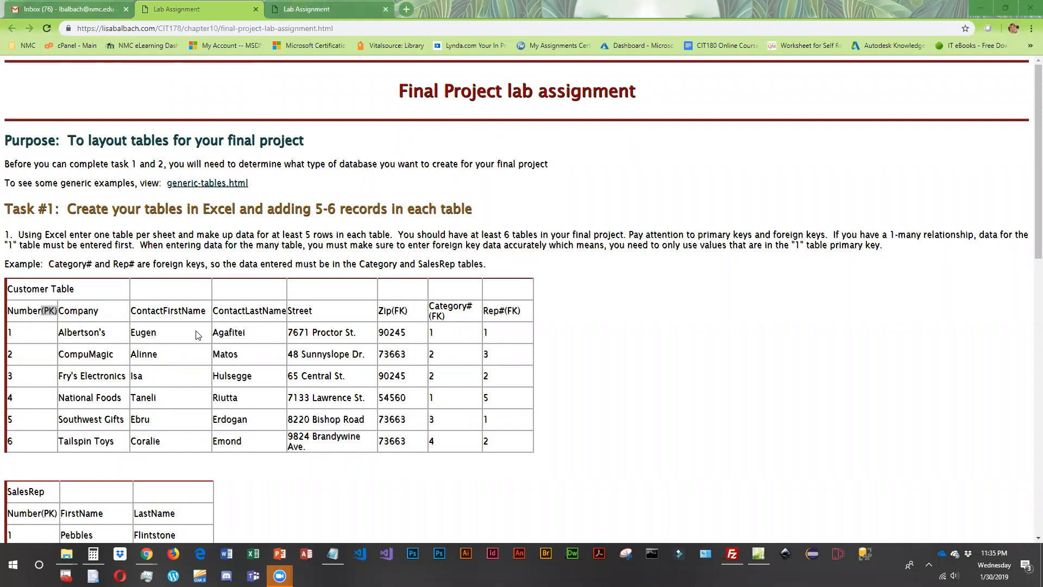
left_click(227, 183)
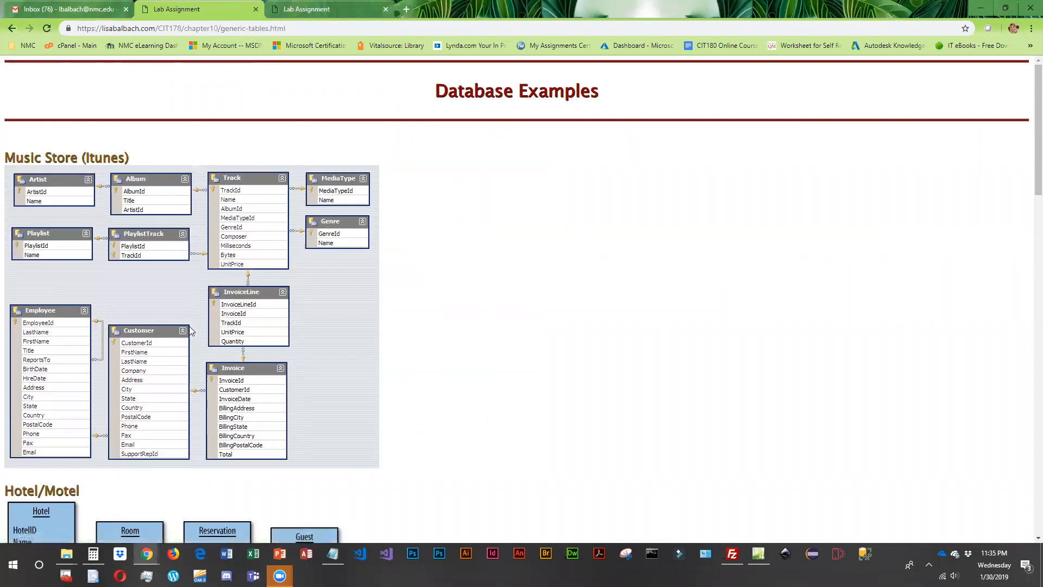
scroll(189, 334, "down", 5)
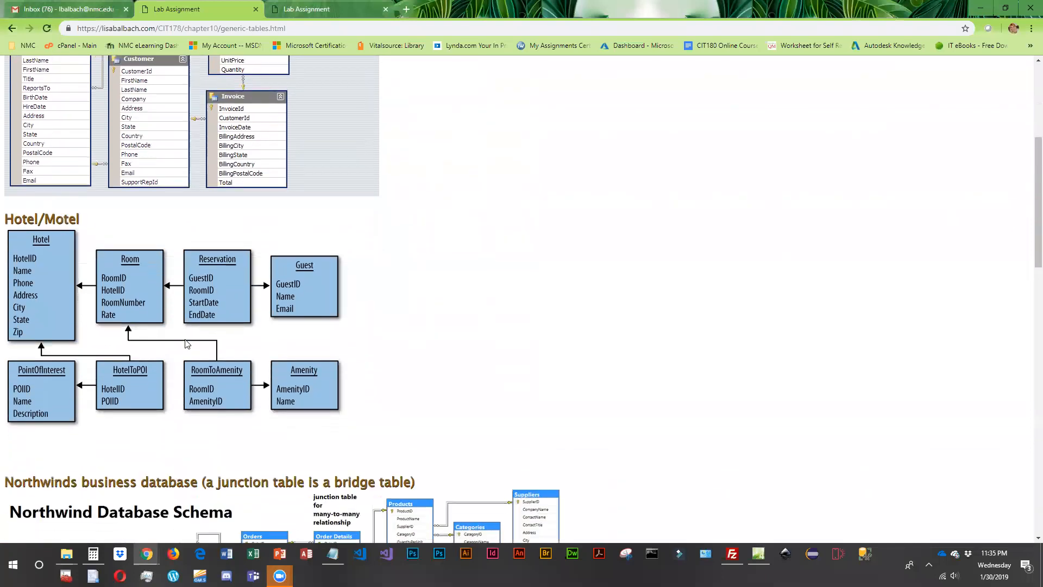
scroll(187, 343, "down", 8)
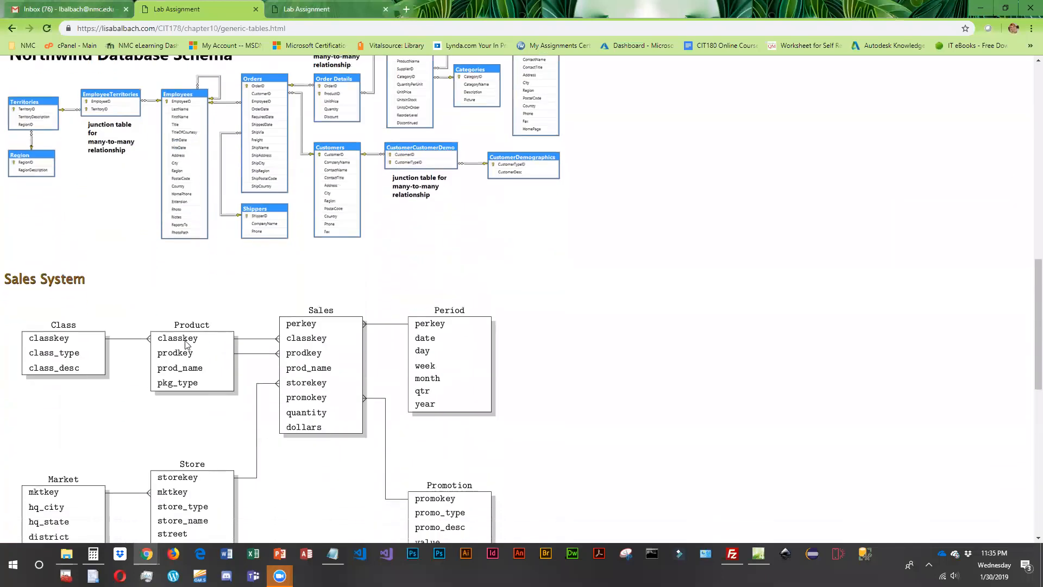
scroll(185, 345, "down", 7)
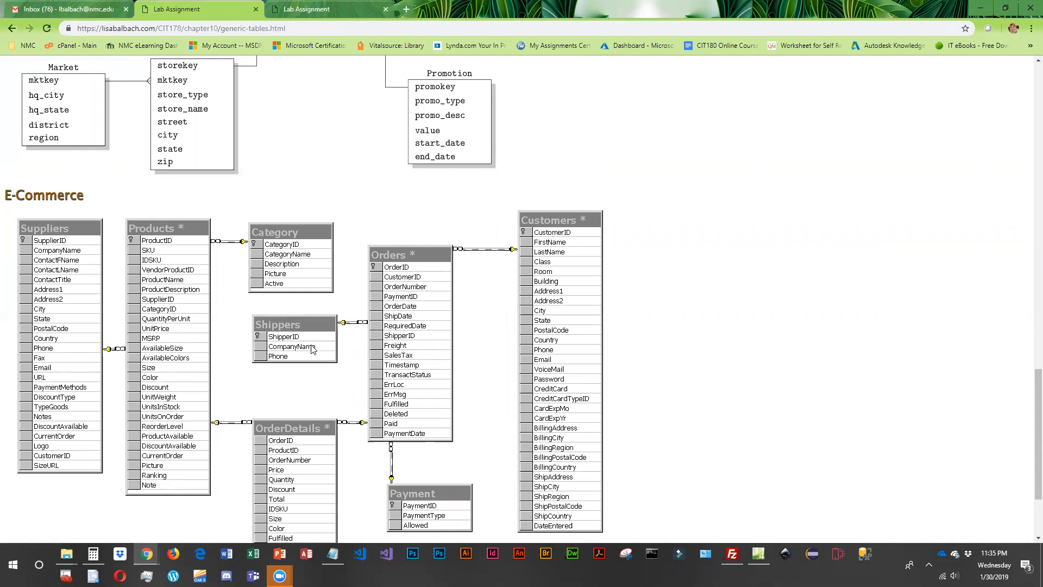
scroll(321, 358, "up", 1)
scroll(322, 358, "up", 10)
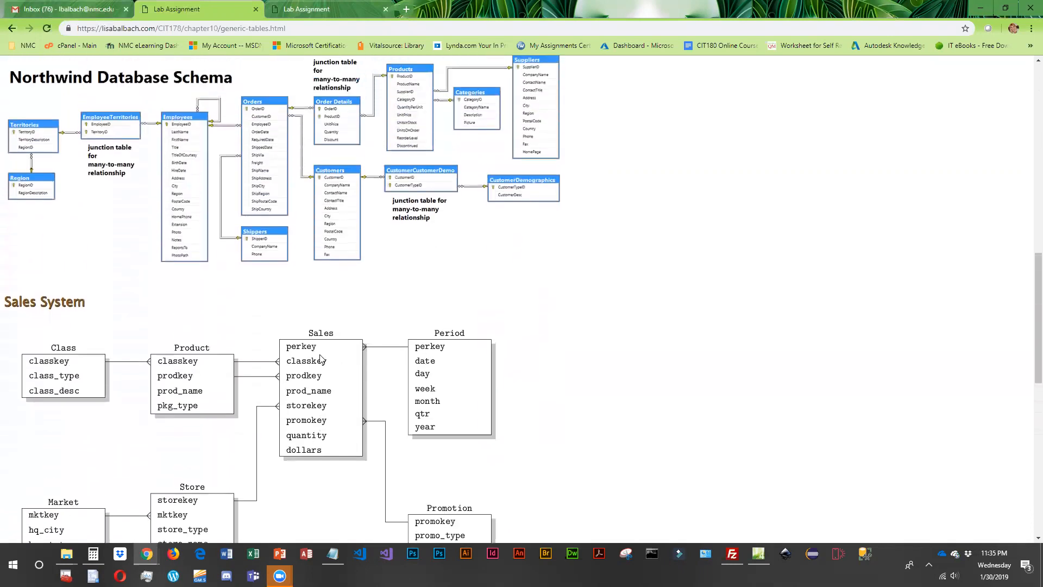
scroll(321, 358, "up", 11)
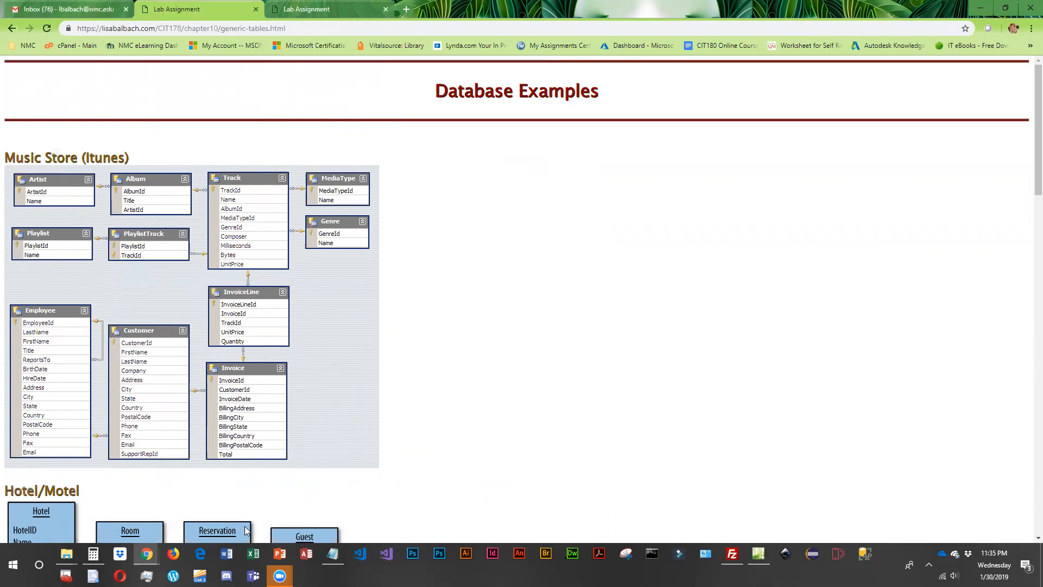
- Switch to Excel with a new blank workbook for the project tables
left_click(254, 554)
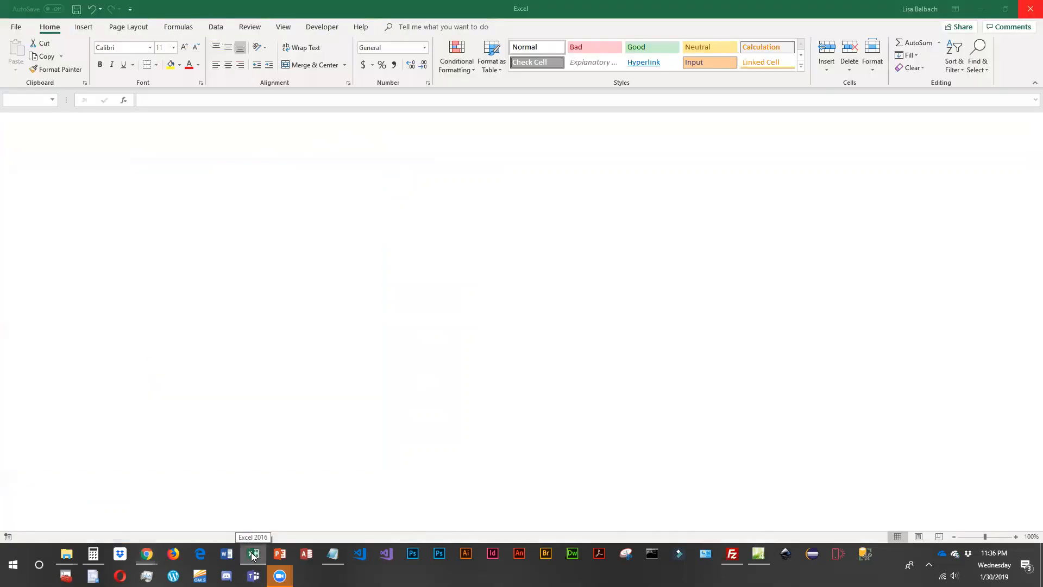
left_click(253, 557)
left_click(253, 557)
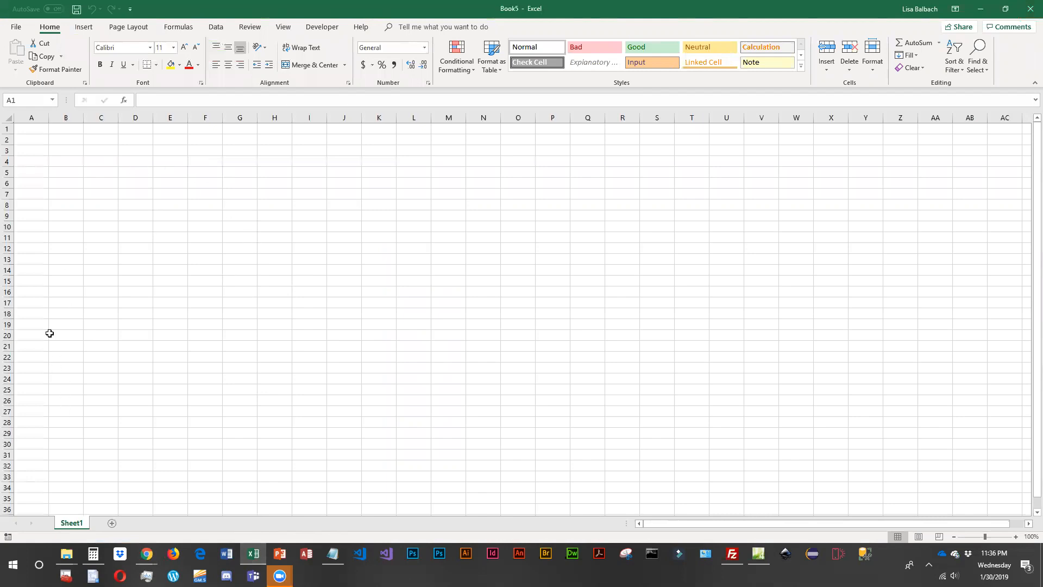
- Enter the header "Artwork ID" in cell A1 and widen column A to fit it
left_click(30, 132)
left_click(28, 131)
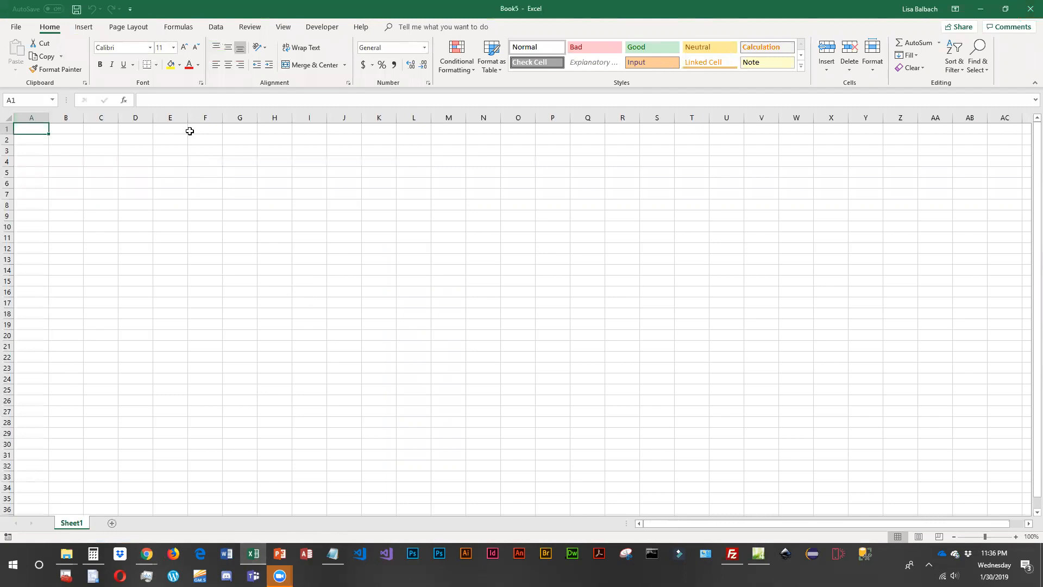
type("Artwork")
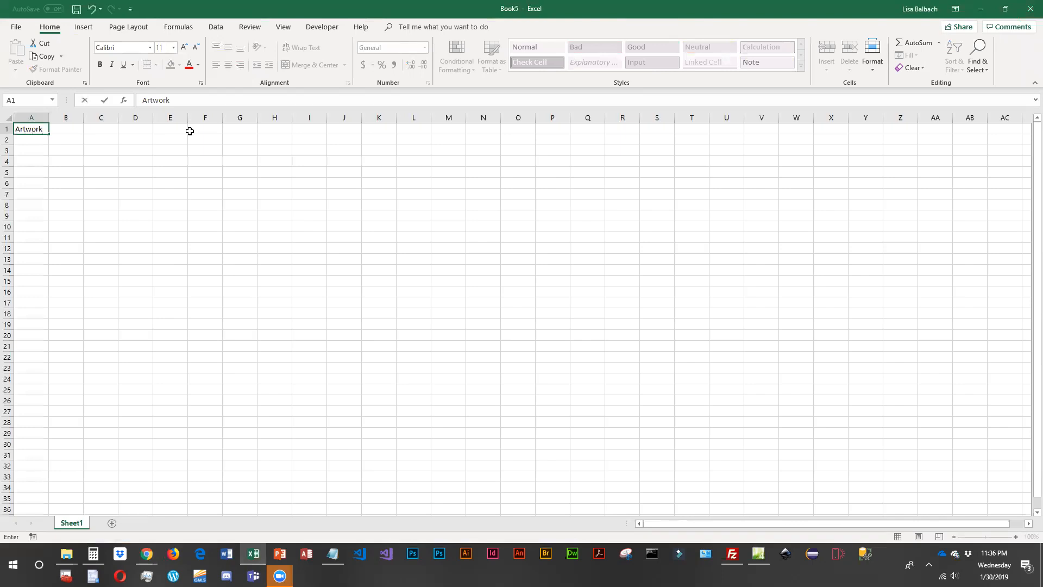
type(" ID")
key("Tab")
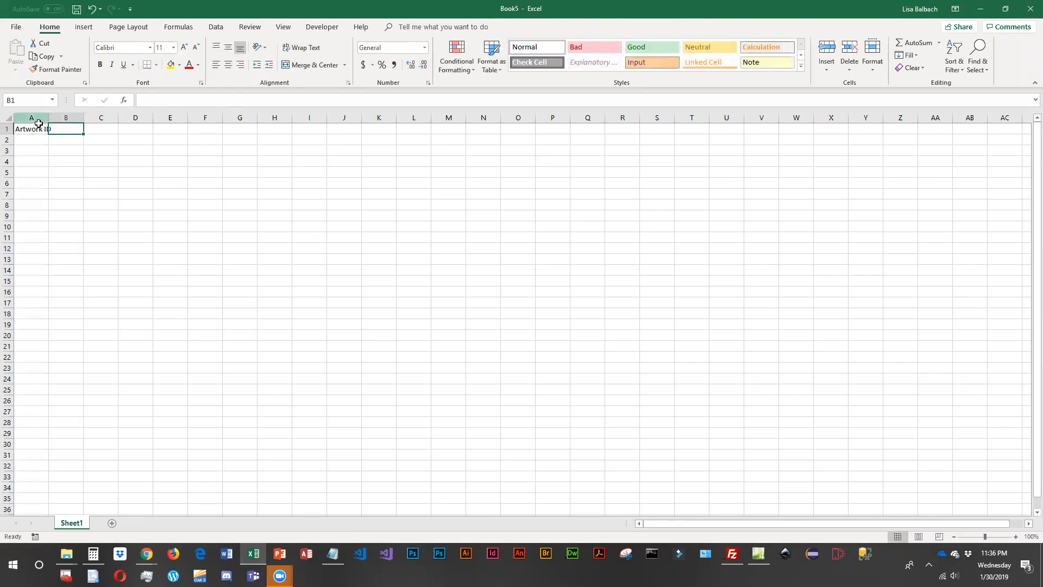
left_click_drag(48, 118, 62, 120)
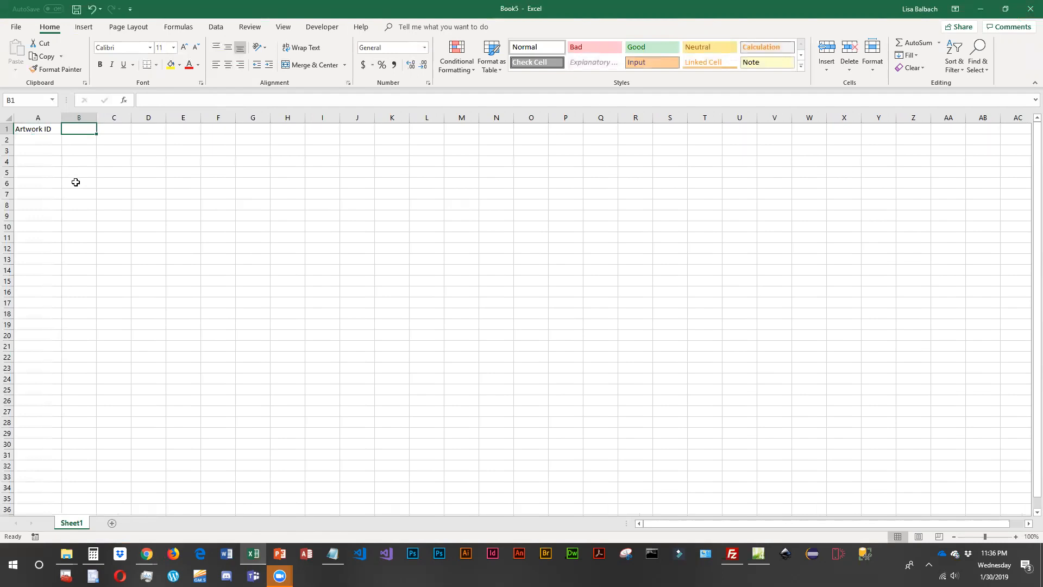
- Enter the header "Medium" in cell B1 and widen column B
type("Media")
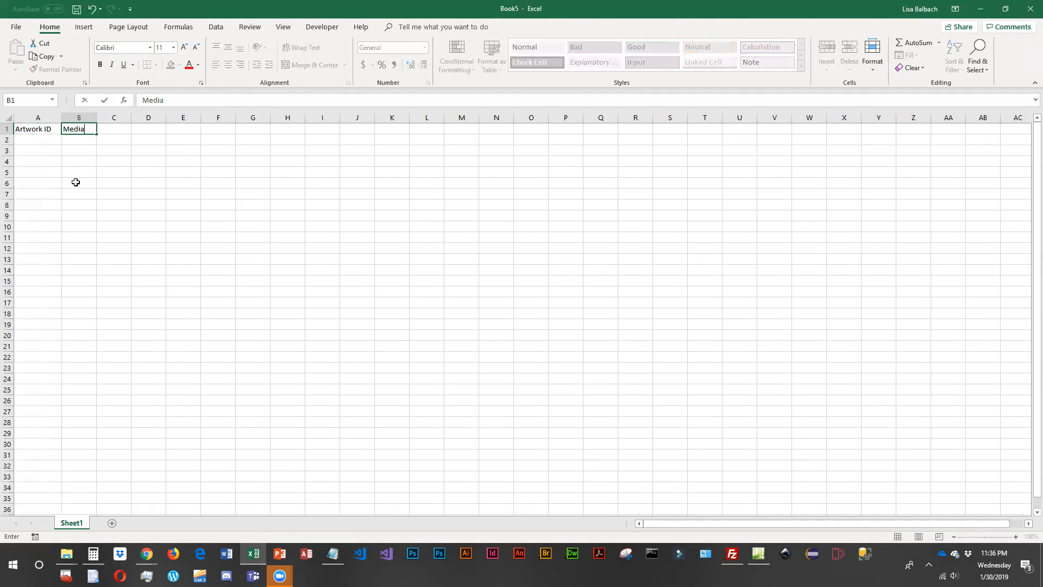
key("BackSpace")
type("um")
key("Tab")
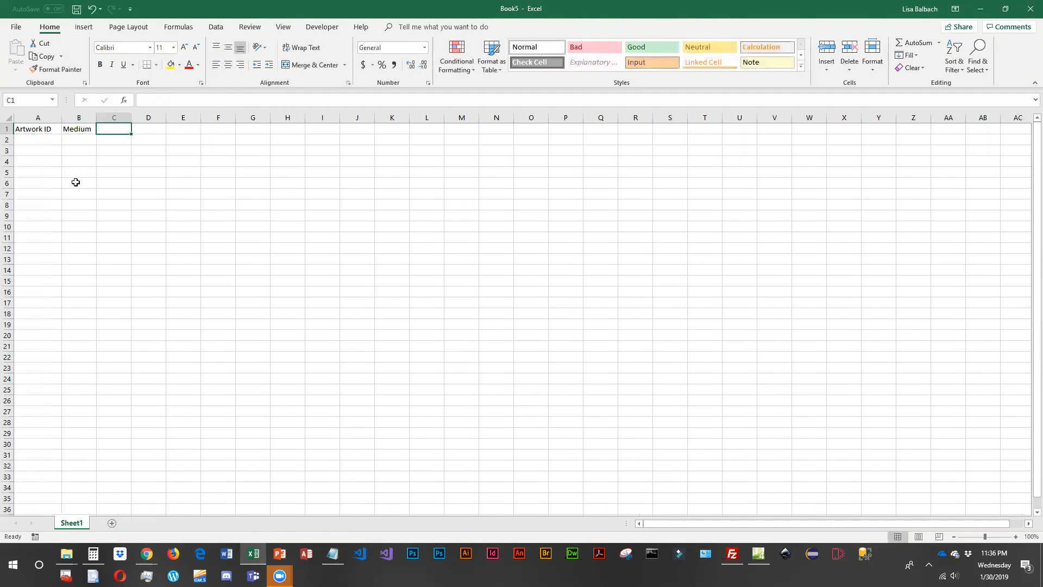
left_click_drag(97, 117, 122, 115)
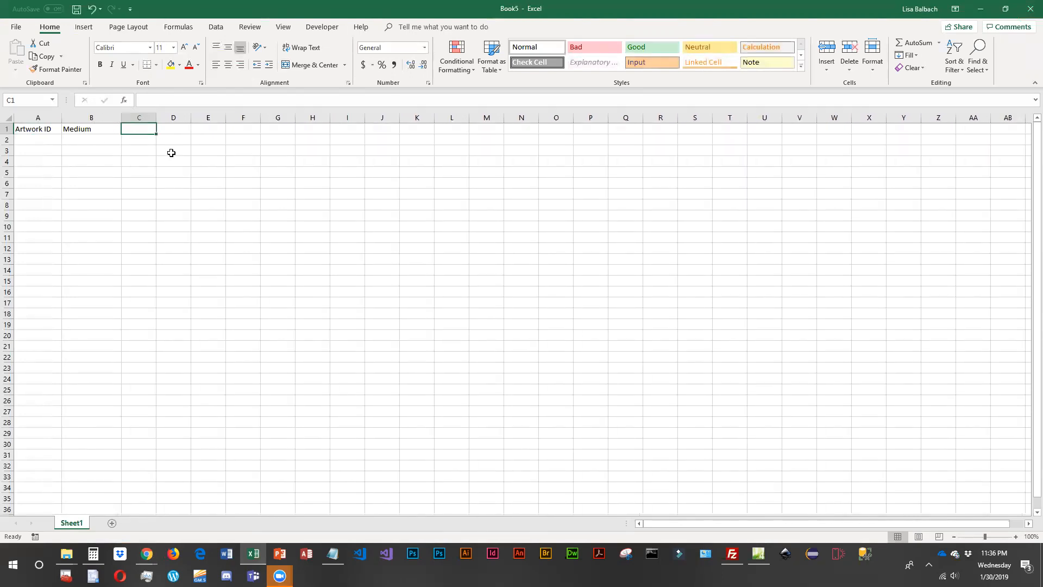
- Enter the header "Mounted" in cell C1 and widen column C
type("Mounted")
key("Tab")
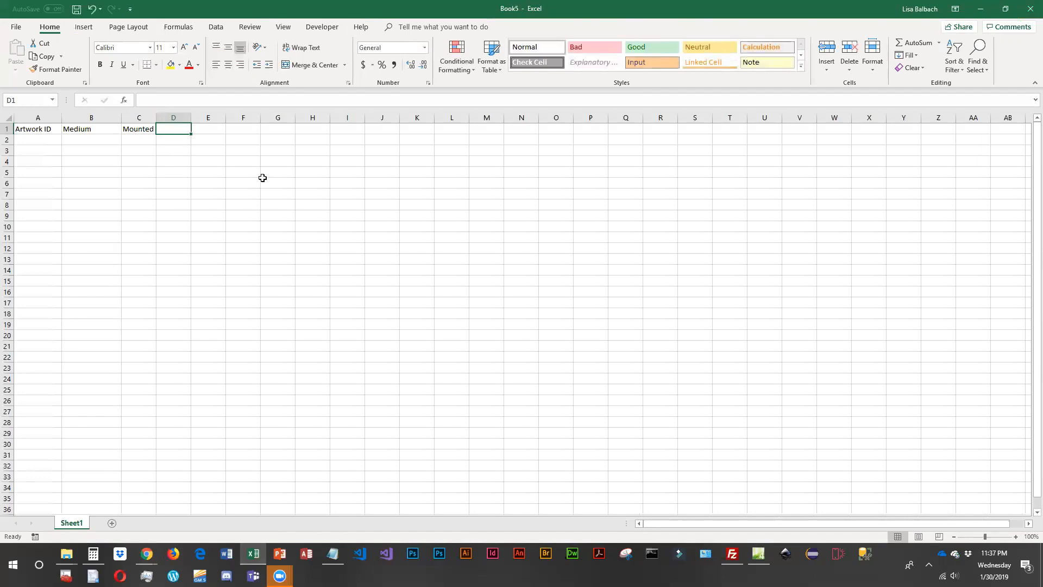
left_click_drag(156, 117, 170, 117)
- Add the headers "Size" in cell D1 and "My Cost" in cell E1
type("Size")
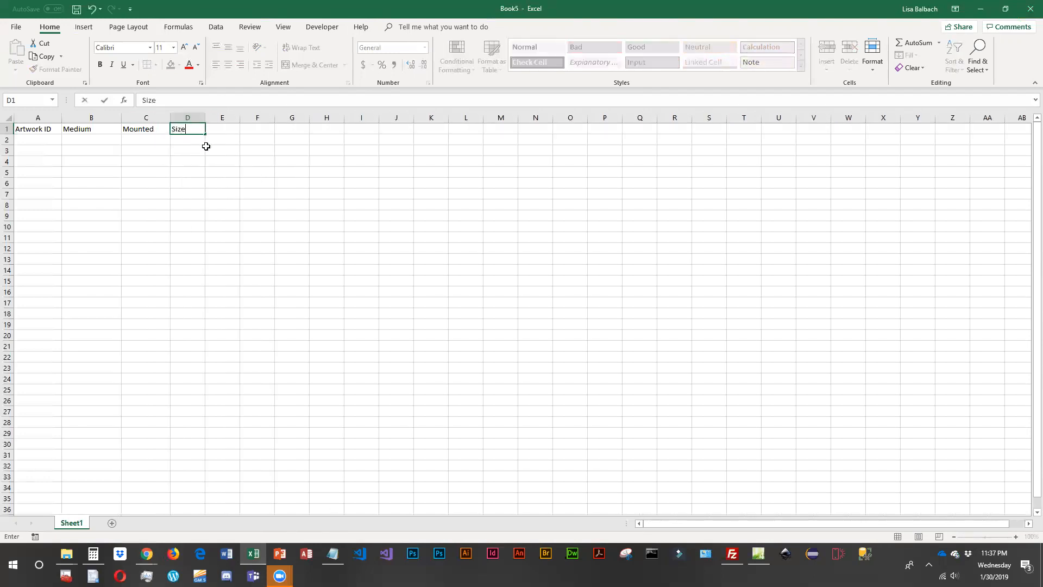
key("Tab")
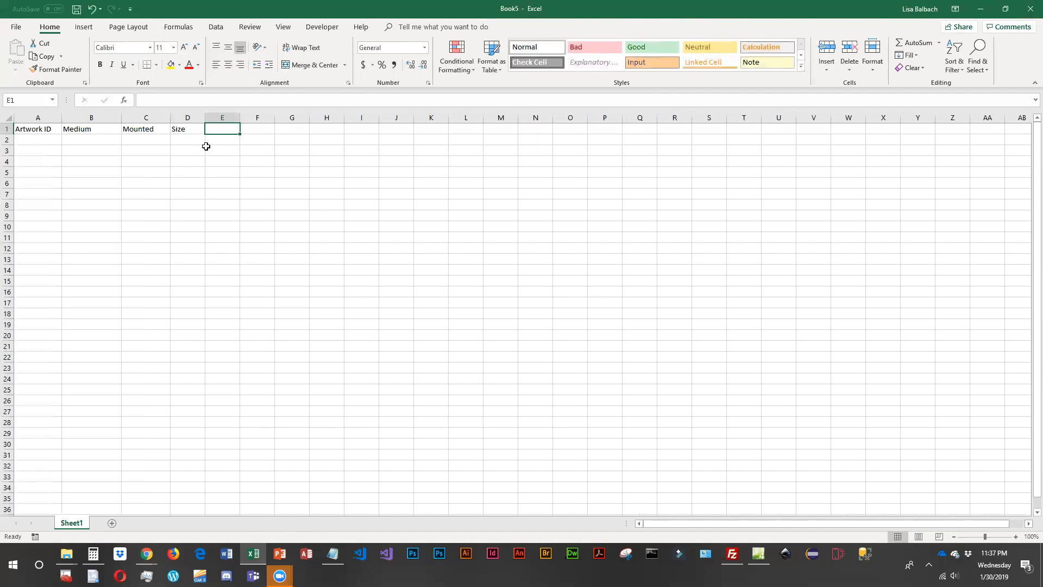
type("My Cost")
key("Tab")
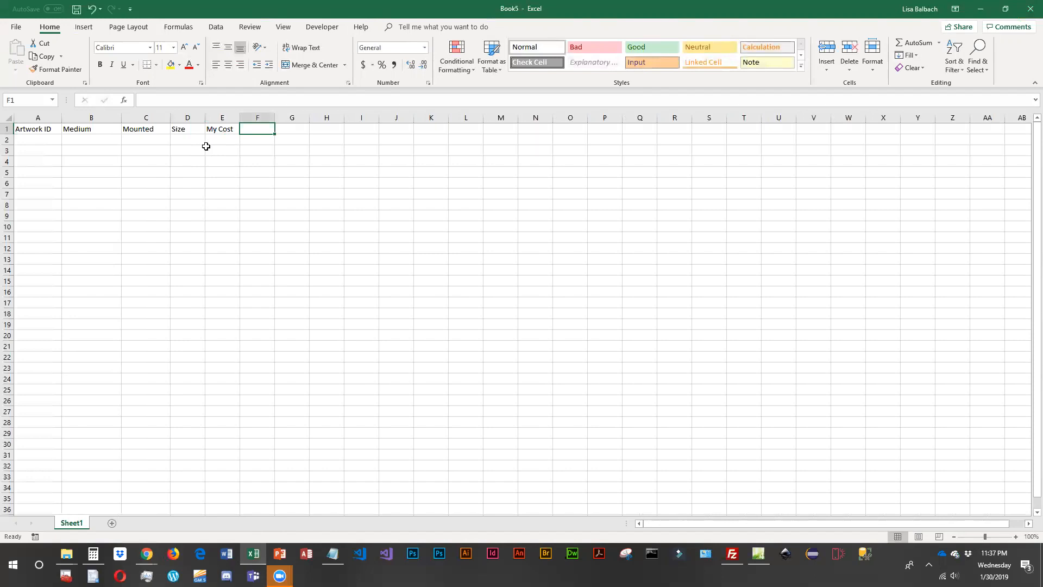
- Number the artwork records 1 to 5 in cells A2 to A6 under Artwork ID
left_click(47, 139)
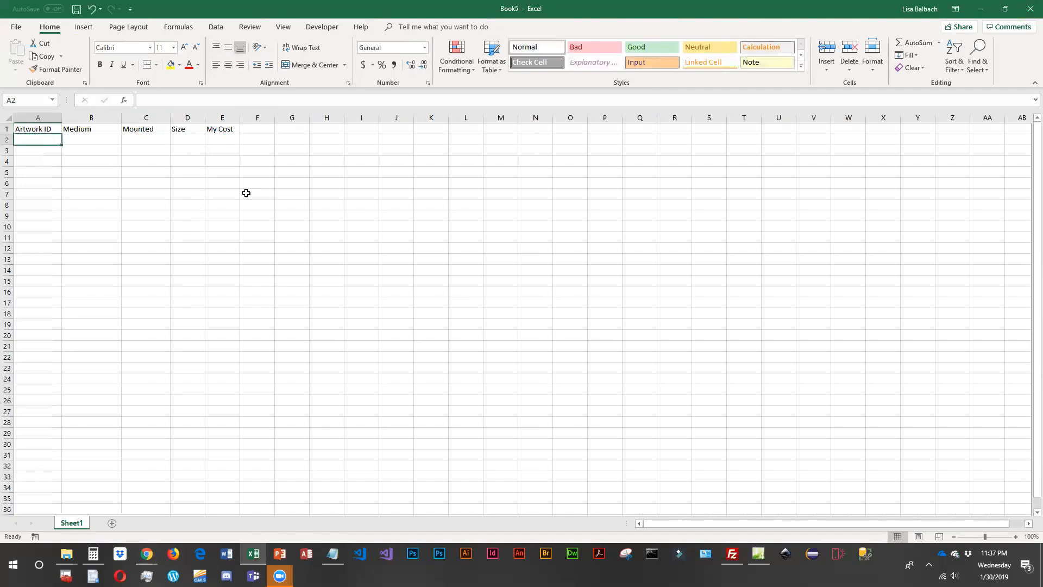
type("1 2 3 4 5")
key("Right")
- Fill in the Medium for the first two artworks: "Digital artwork" in B2 and "Photography" in B3
key("Up")
key("Up")
key("Up")
key("Up")
key("Up")
key("Up")
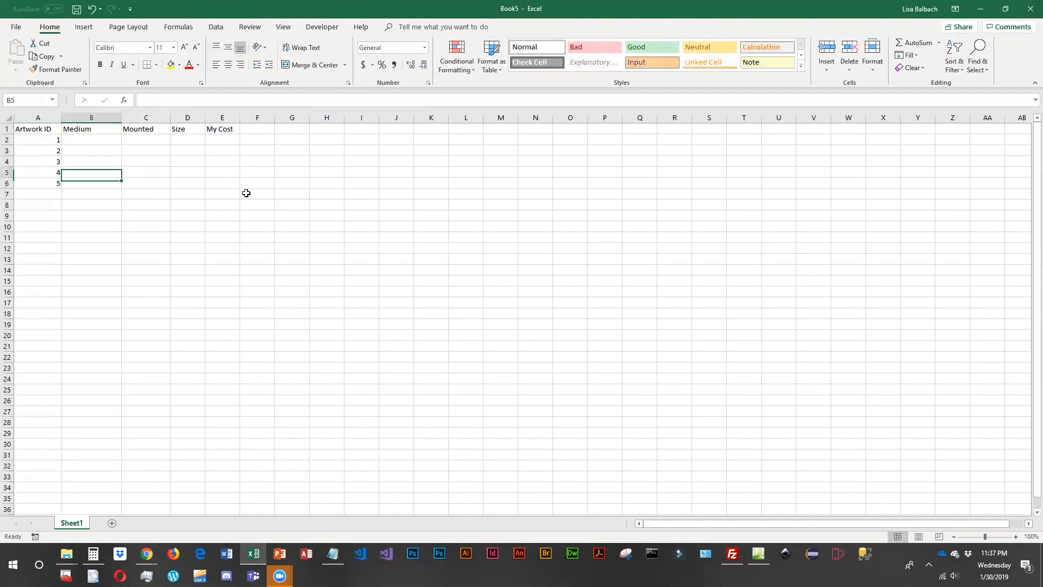
key("Down")
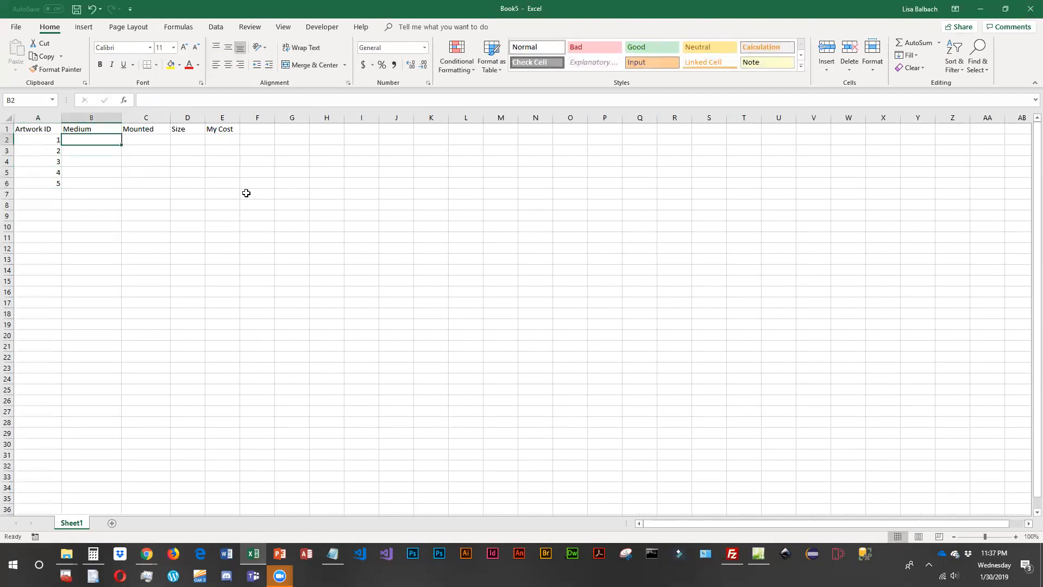
type("Digita")
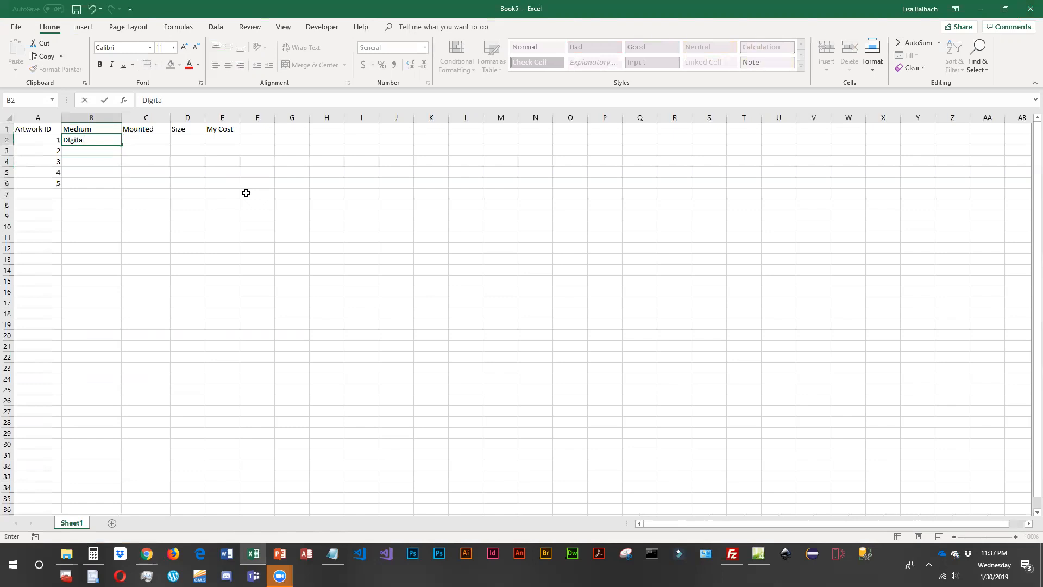
type("l artwork")
key("Return")
type("P")
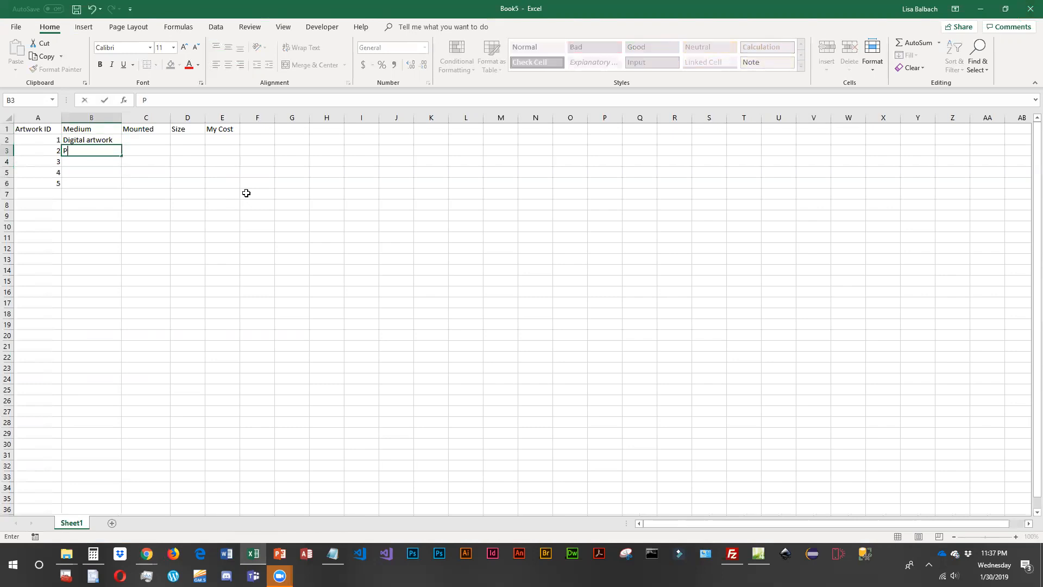
type("hotography")
key("Return")
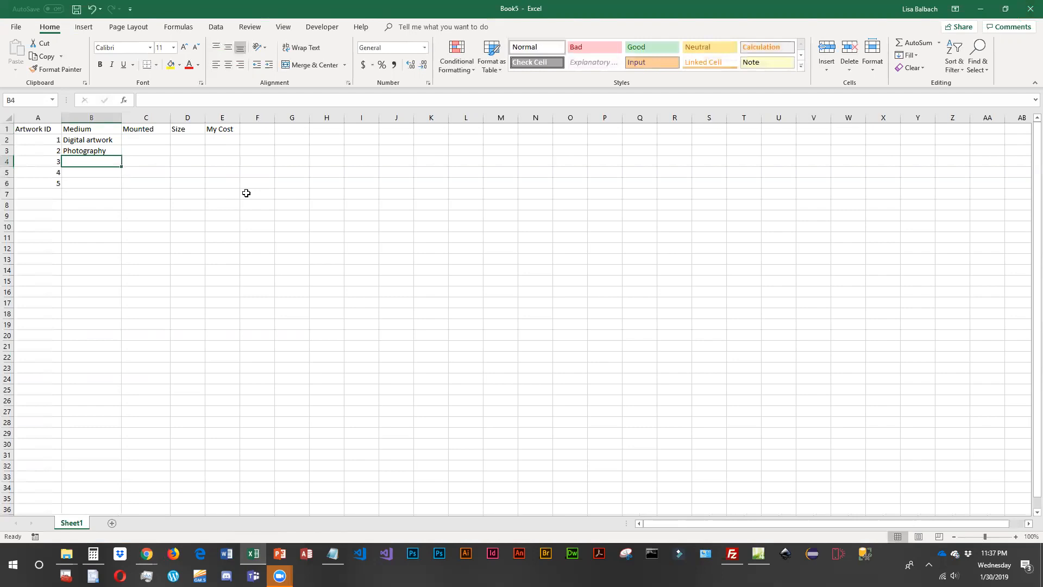
- Complete the Medium column with "Digital artwork" in B4, "Photography" in B5 and "Digital artwork" in B6
type("Di")
key("Return")
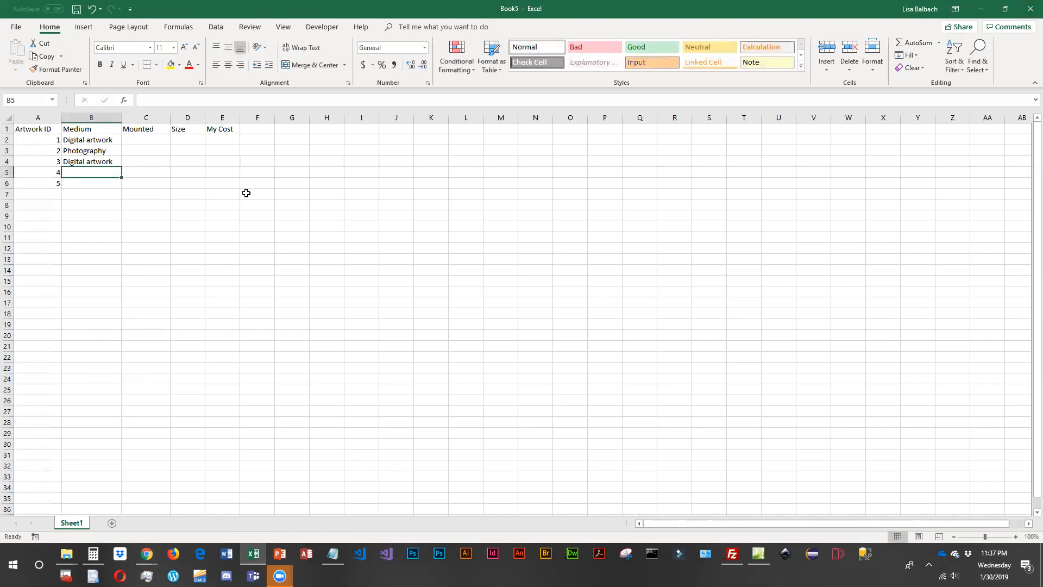
type("O")
key("BackSpace")
type("PH")
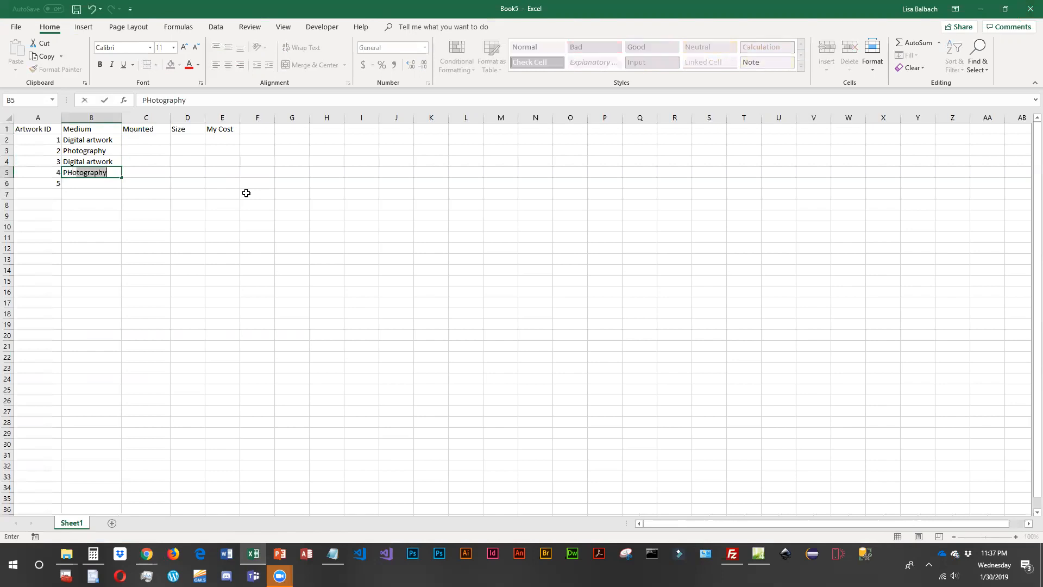
key("BackSpace")
key("BackSpace")
key("BackSpace")
type("P")
key("Return")
type("Digital artwork")
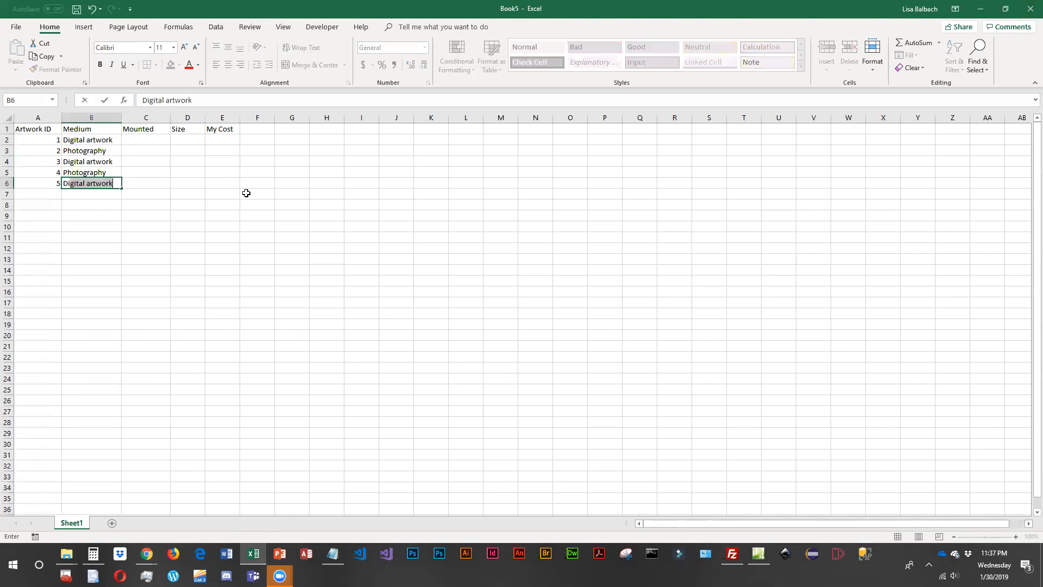
key("Tab")
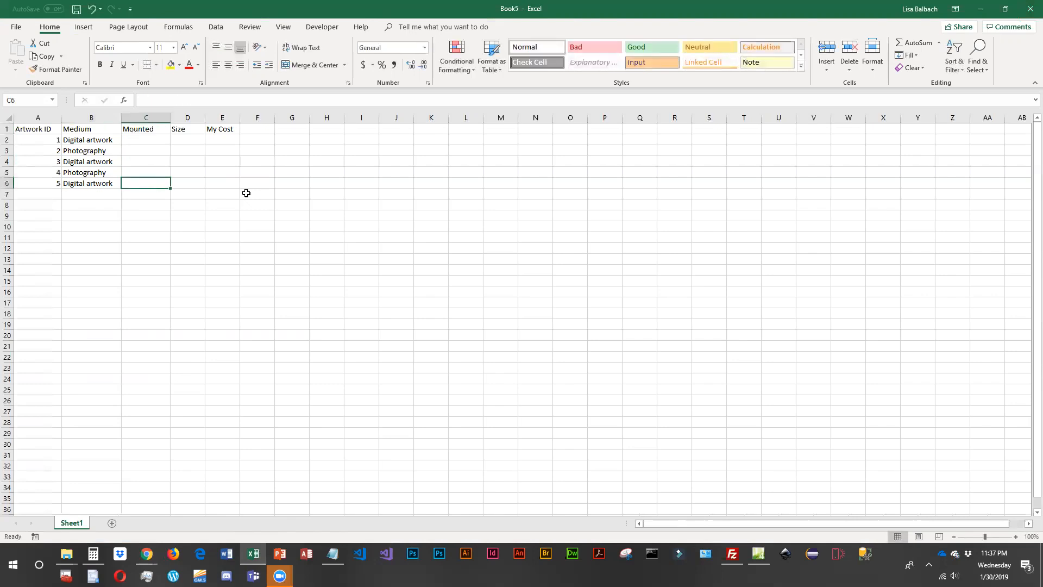
- Enter "Matted" in C2 and "Matted and Framed" in C3 under Mounted
left_click(154, 139)
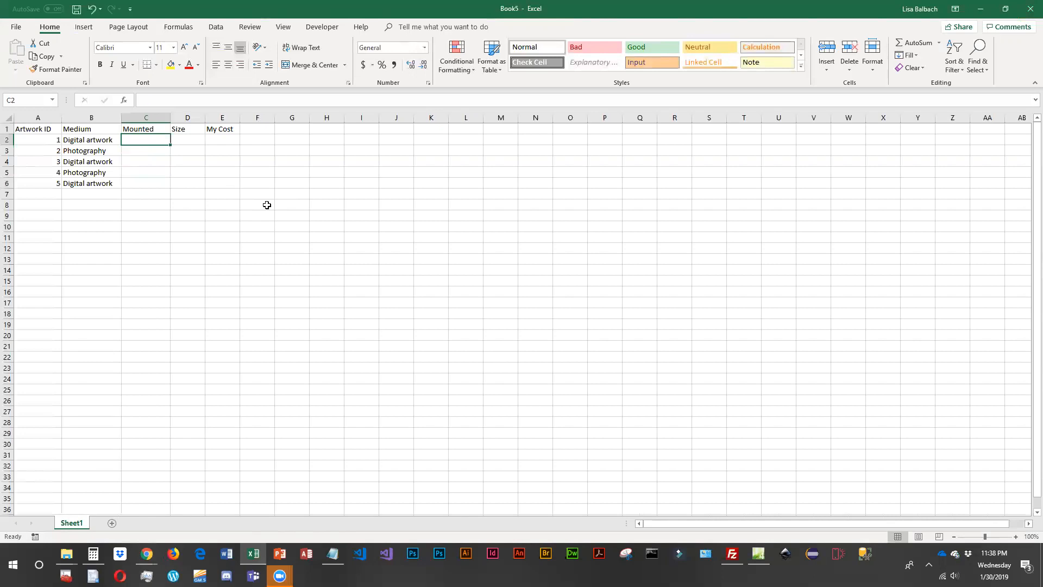
type("Matted")
key("Return")
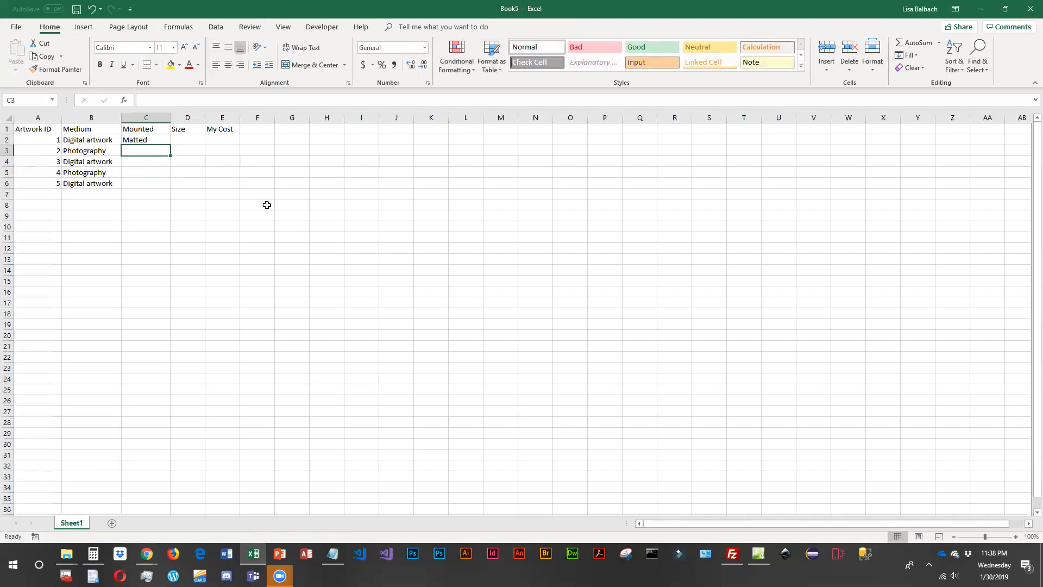
type("Matted")
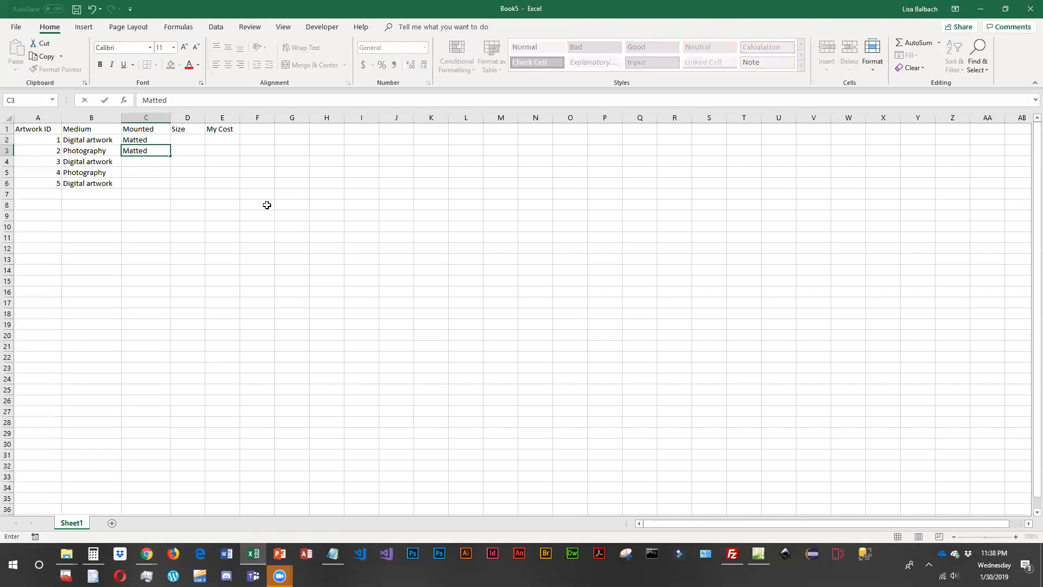
type(" and Framed")
key("Return")
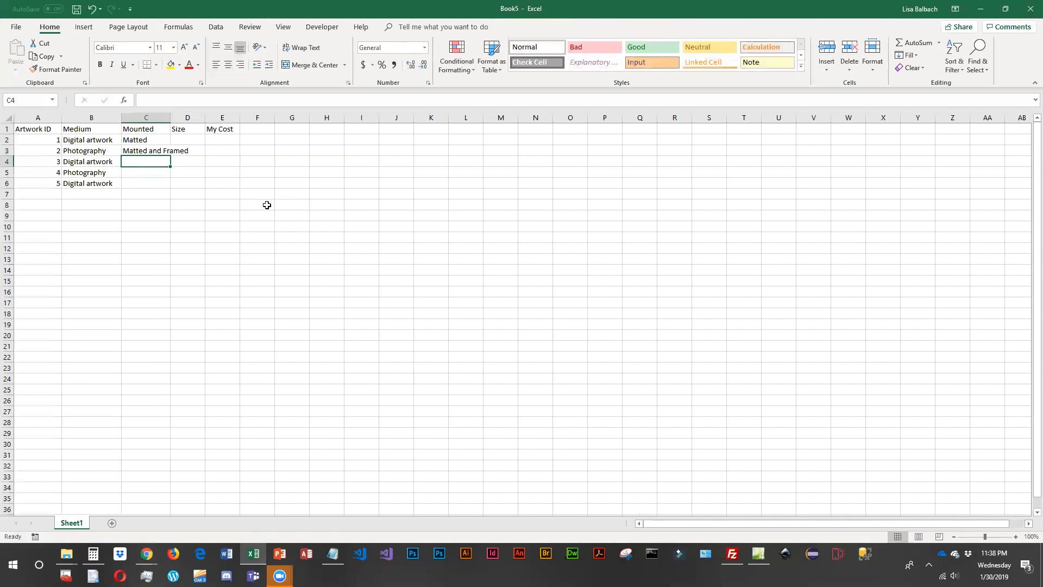
- Complete the Mounted column with "Mounted on Wood" in C4 and C5 and "Matted" in C6
type("Mounted on")
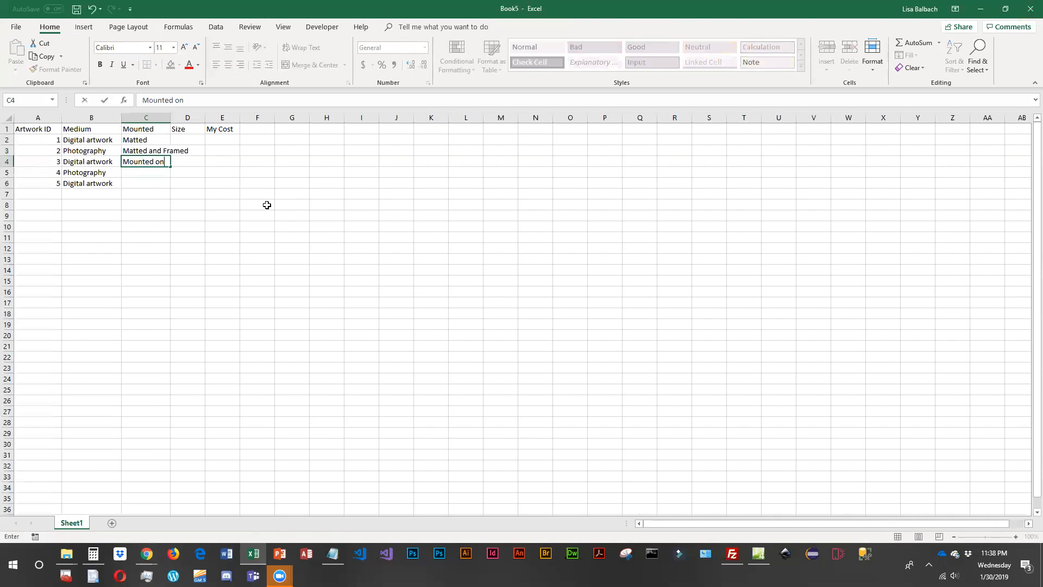
type(" Wood")
key("Return")
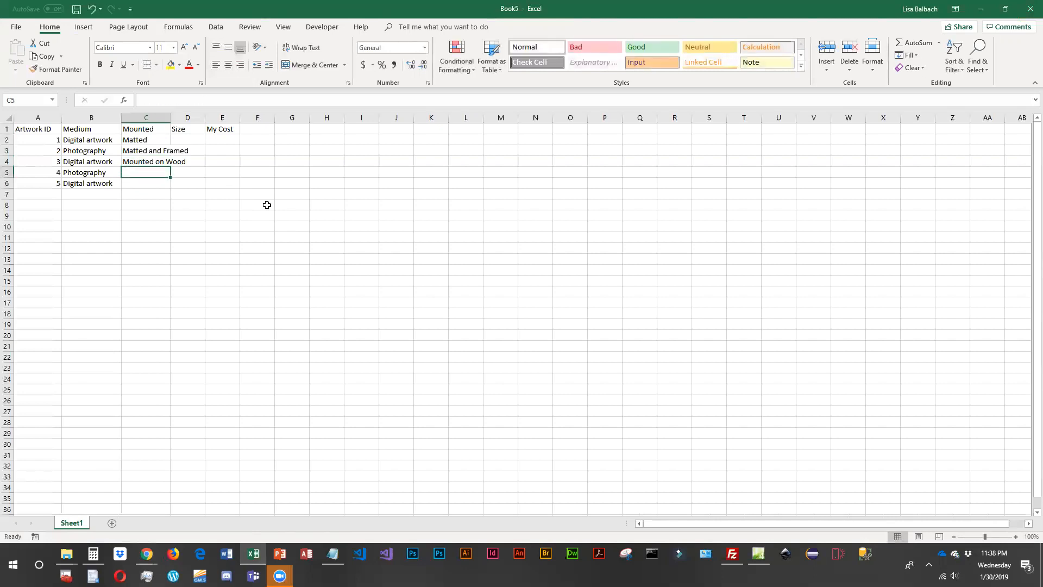
type("Mounted on")
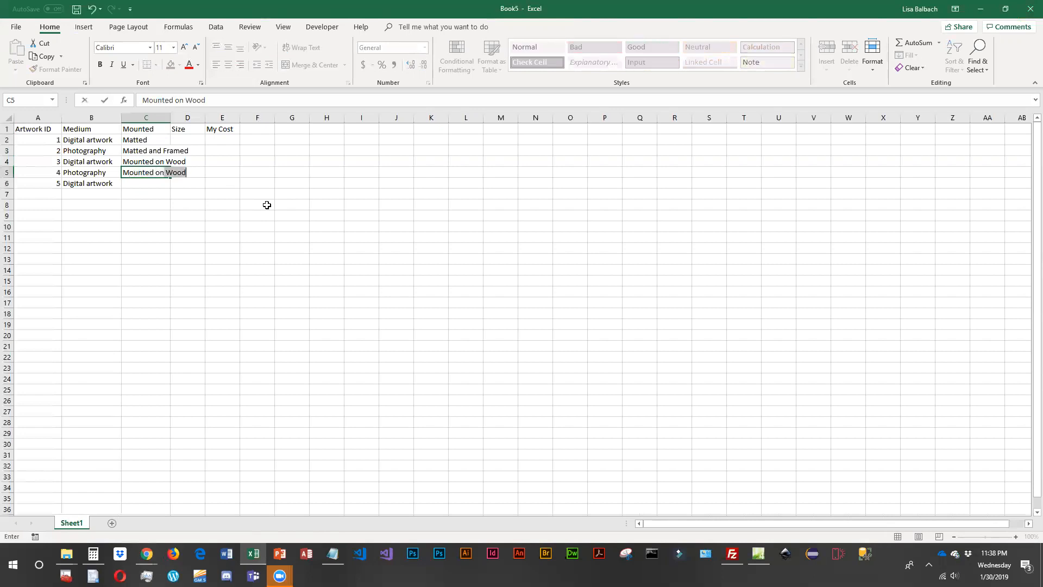
key("Return")
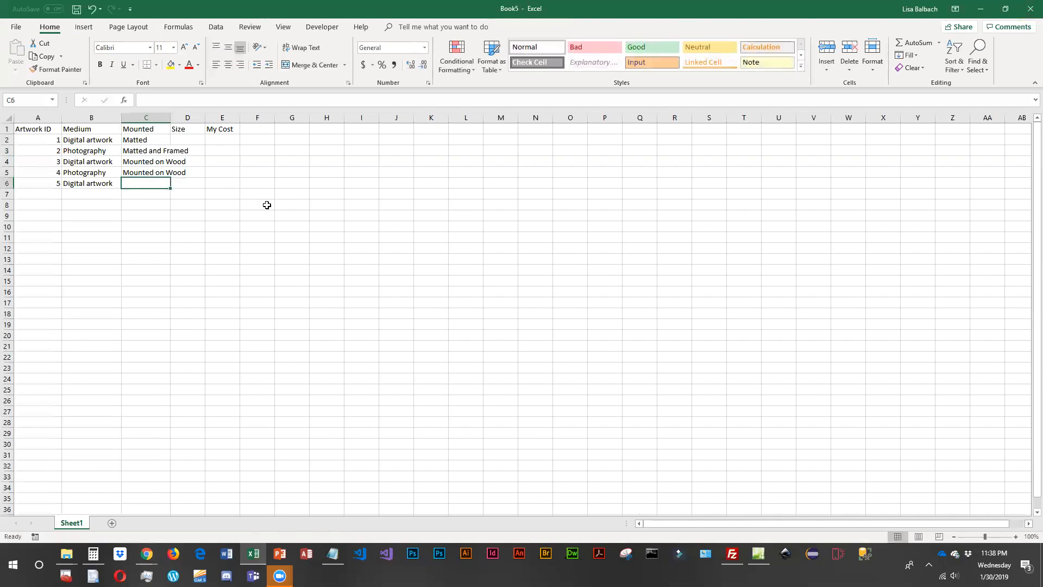
type("Matted")
key("Return")
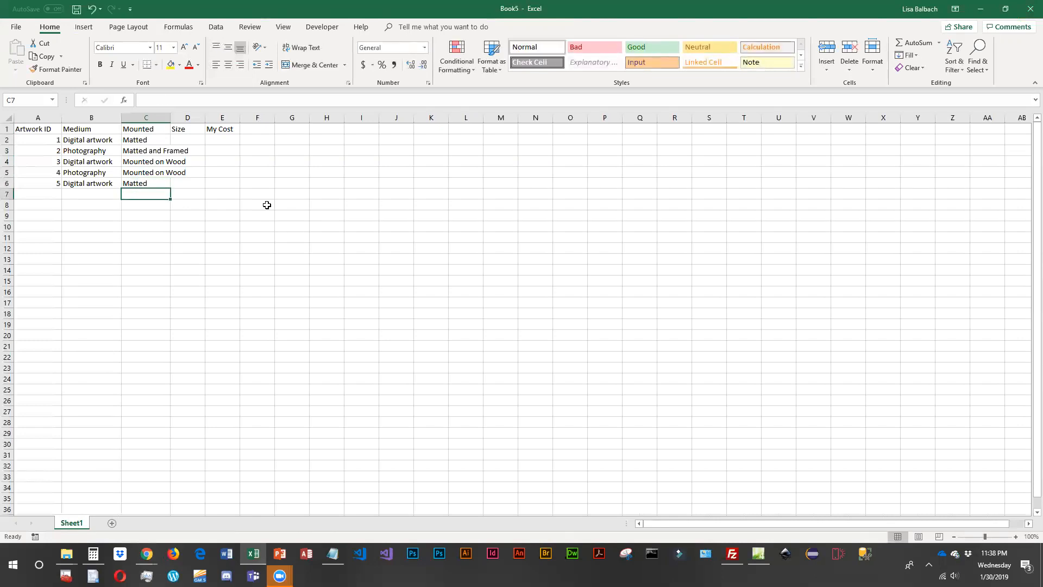
- Widen columns C and D and change the Size header in D1 to "Dimensions"
left_click_drag(168, 114, 201, 130)
left_click(212, 141)
left_click(226, 129)
double_click(227, 129)
type("Dimensions")
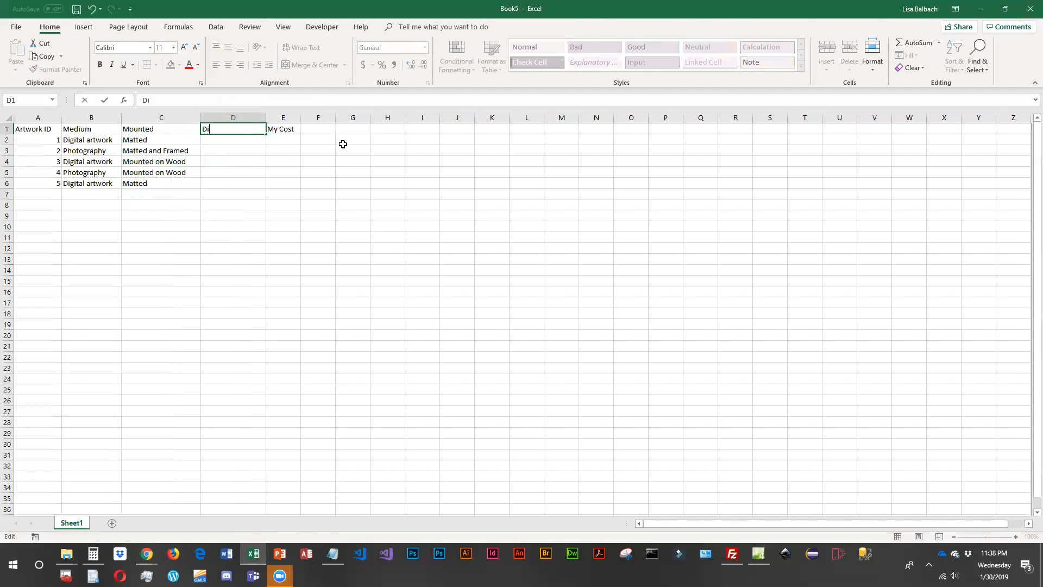
key("Return")
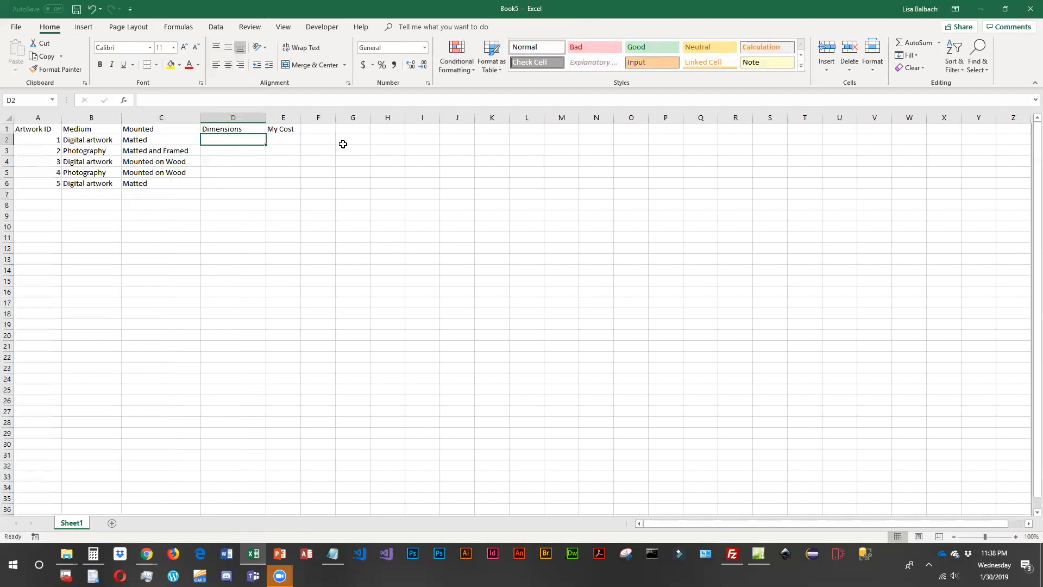
- Enter the dimensions of the first two artworks: "8 x10" in D2 and "20 x 24" in D3
type("8 x10")
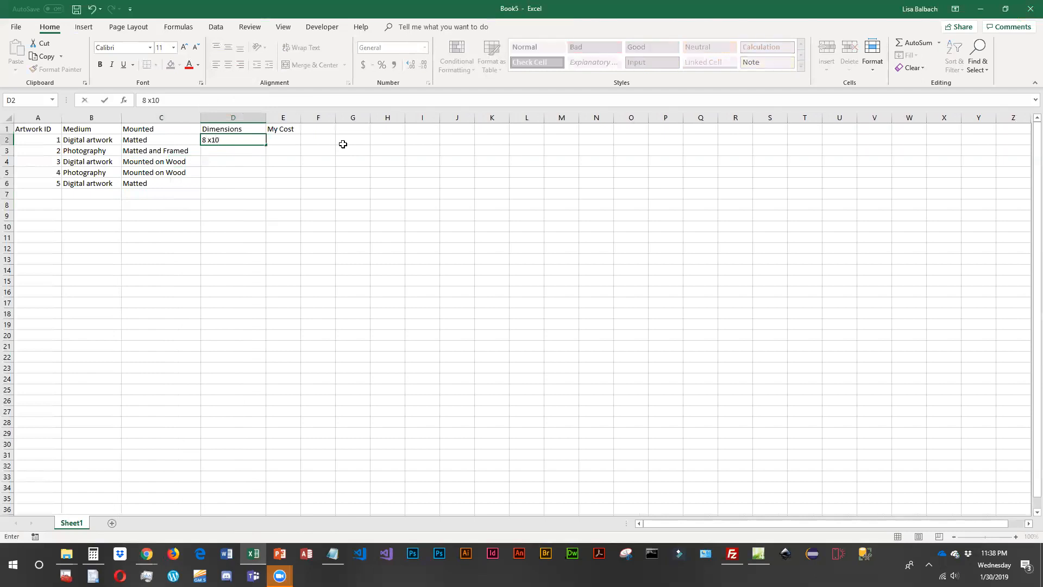
key("Return")
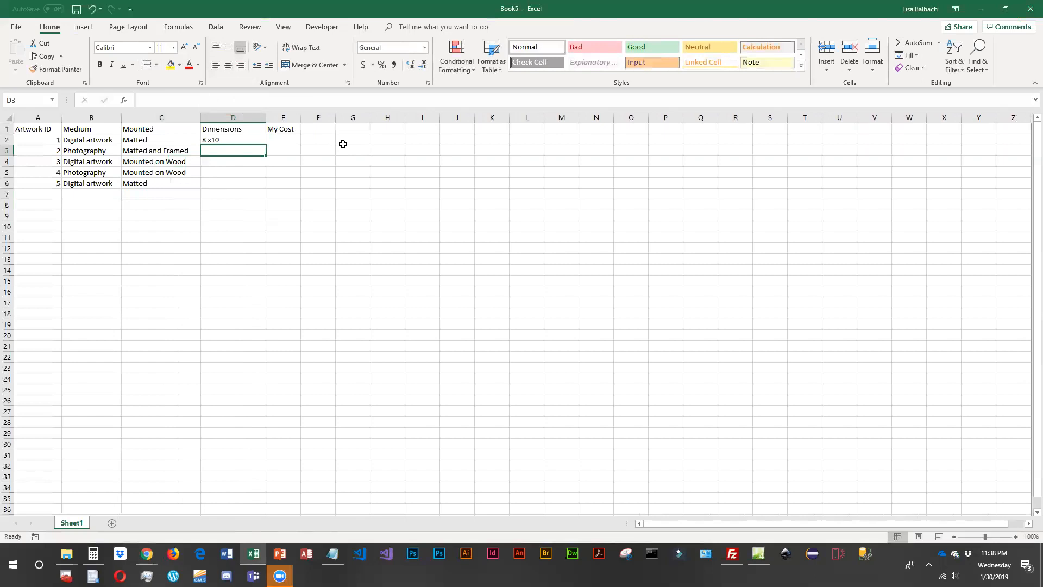
type("2")
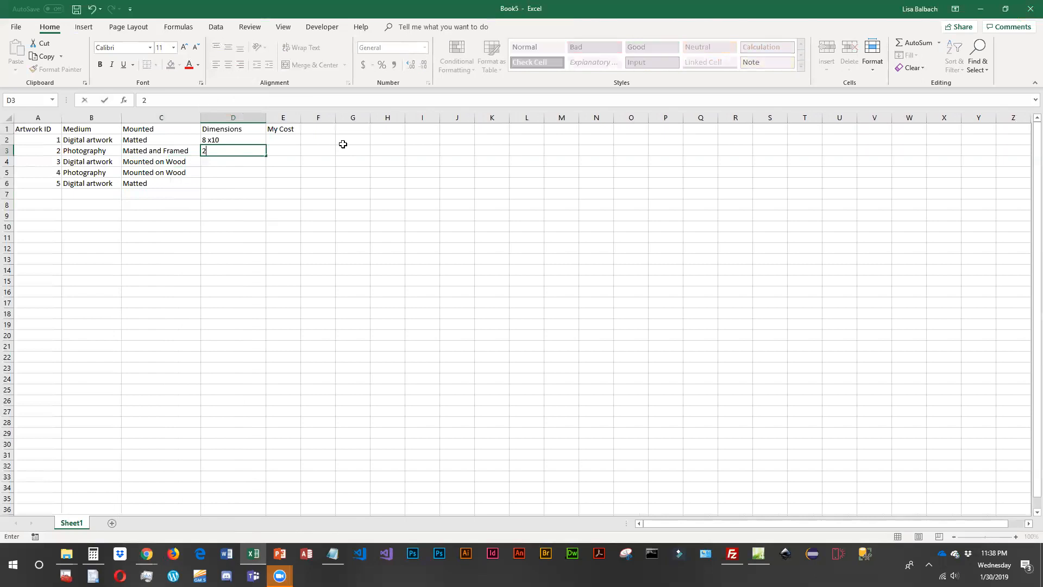
type("0 x 24")
key("Return")
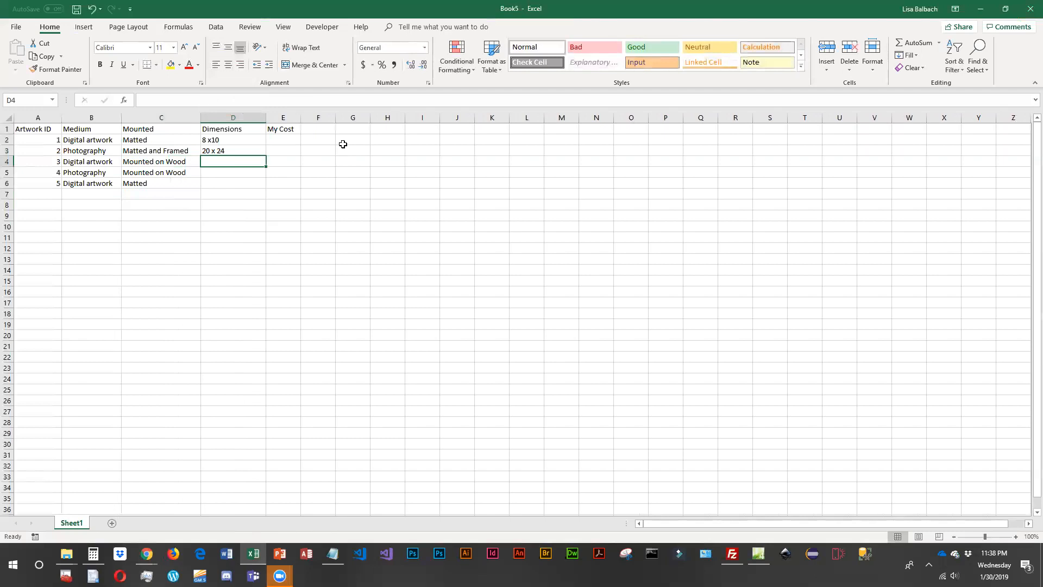
- Complete the Dimensions column with "16 x 20" in D4, D5 and D6
type("16")
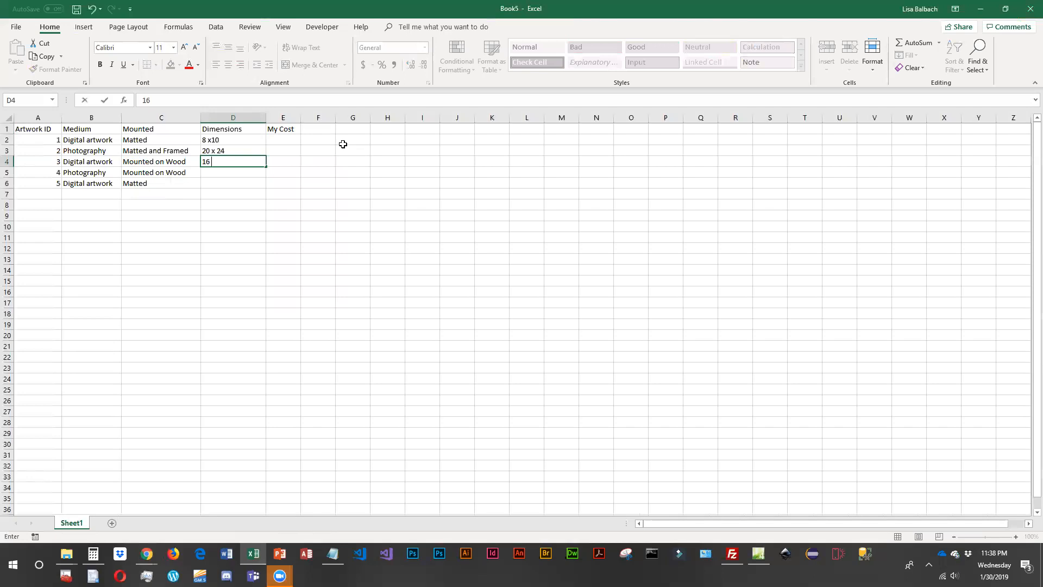
type(" x 20")
key("Return")
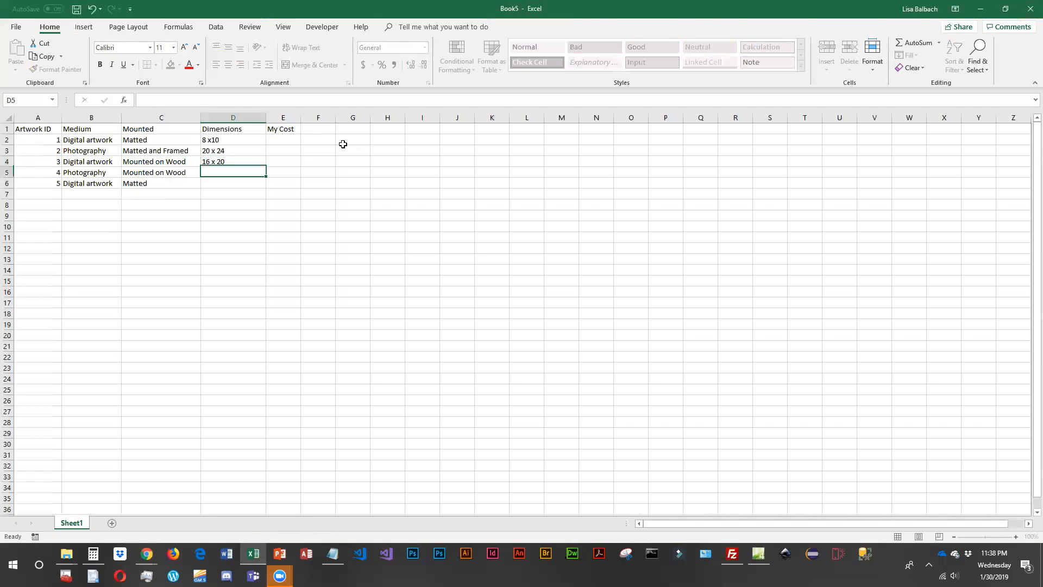
type("15")
type(" x")
key("Return")
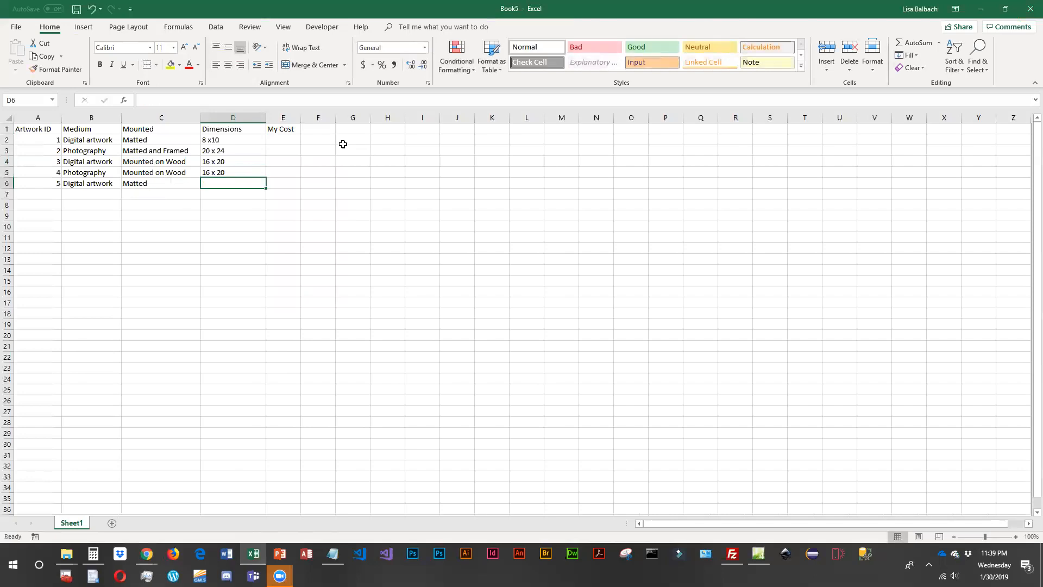
type("16 x 20")
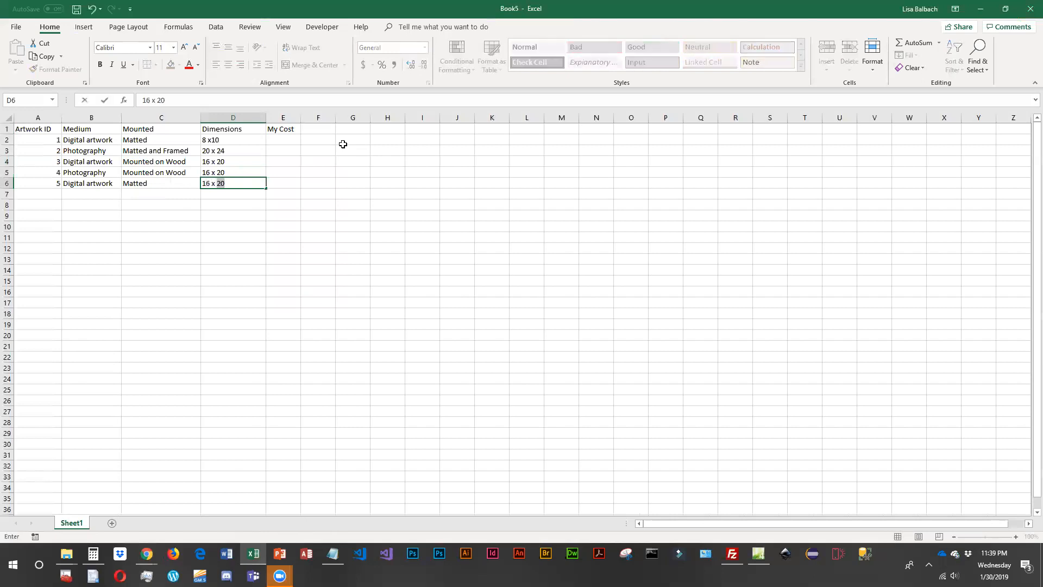
key("Return")
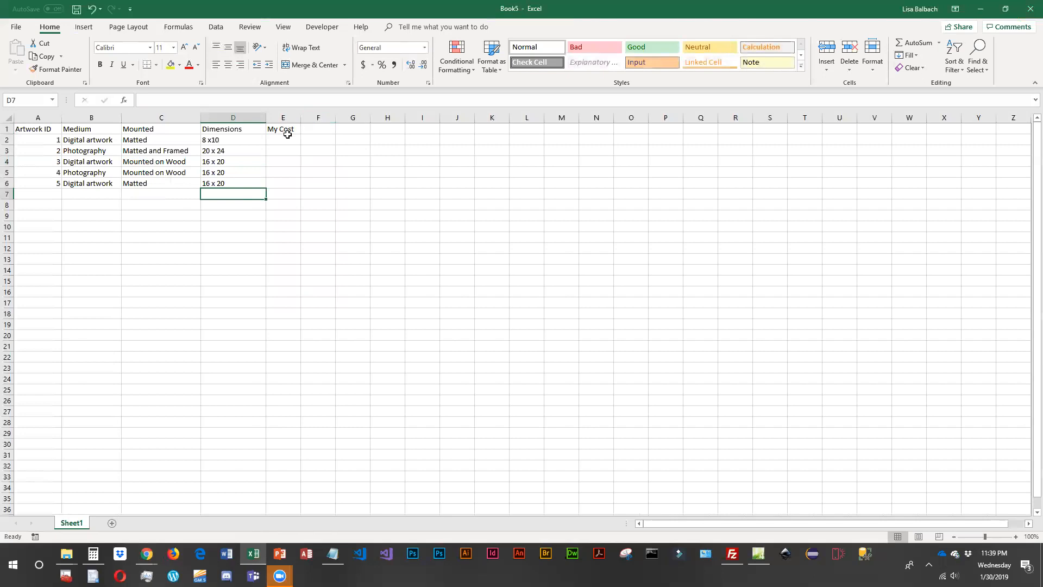
- Add a "Price" header in F1 and widen the My Cost and Price columns slightly
left_click_drag(302, 116, 314, 116)
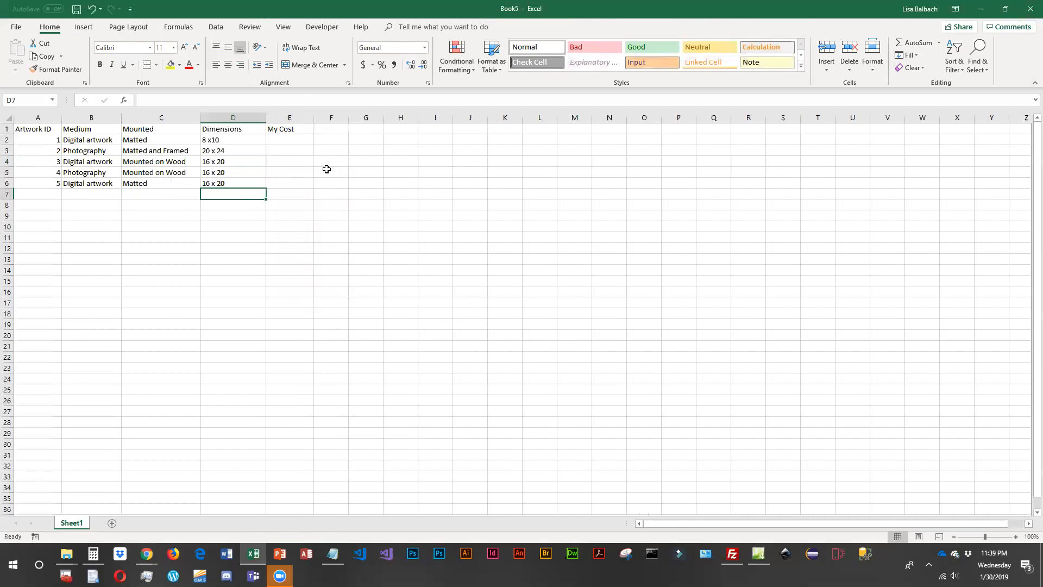
left_click(277, 140)
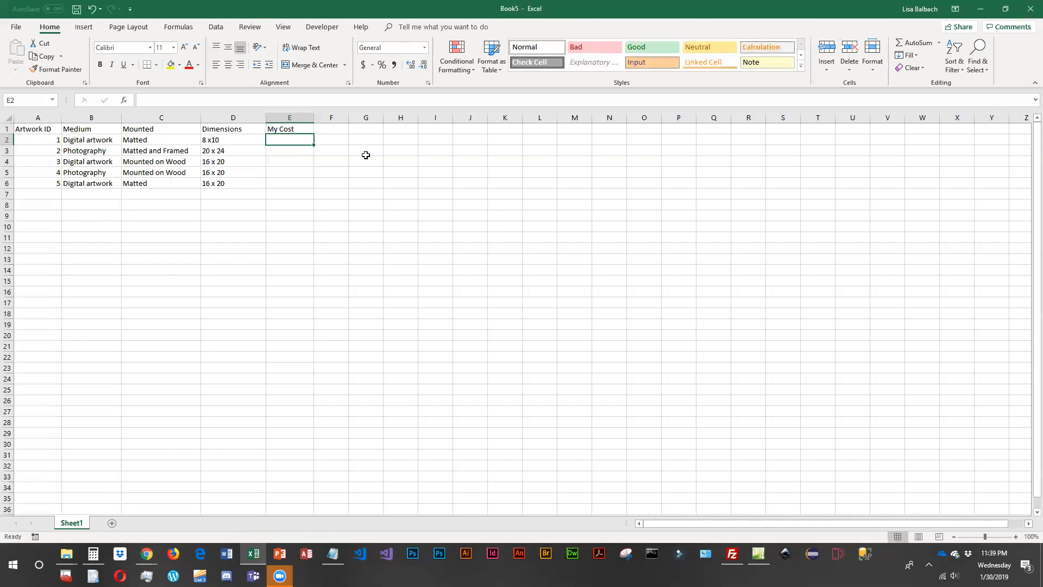
left_click(331, 129)
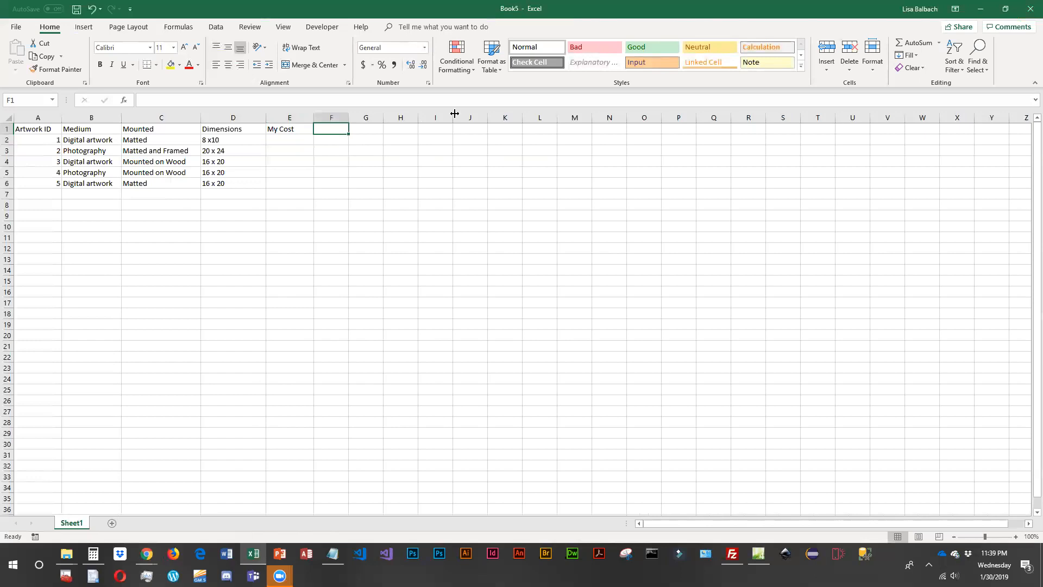
type("Price")
key("Return")
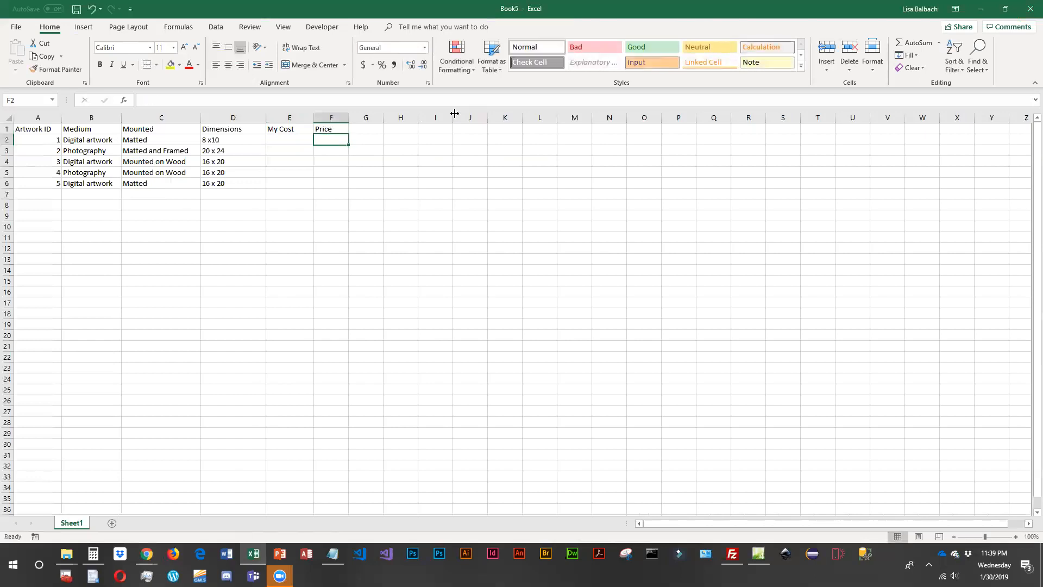
left_click_drag(348, 117, 363, 118)
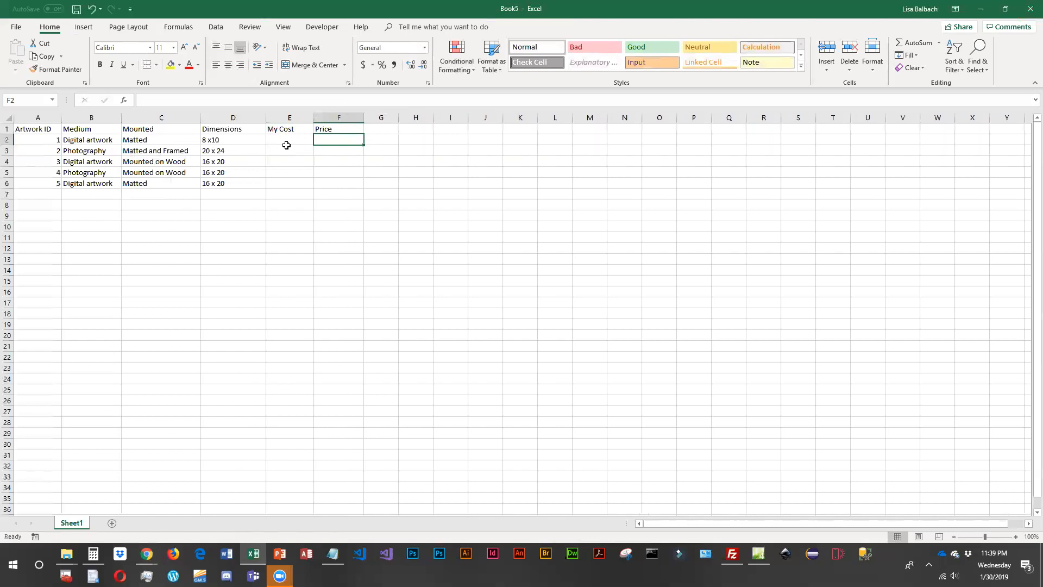
- Insert a new column before Medium, head it "Description" in B1 and widen it
left_click(287, 139)
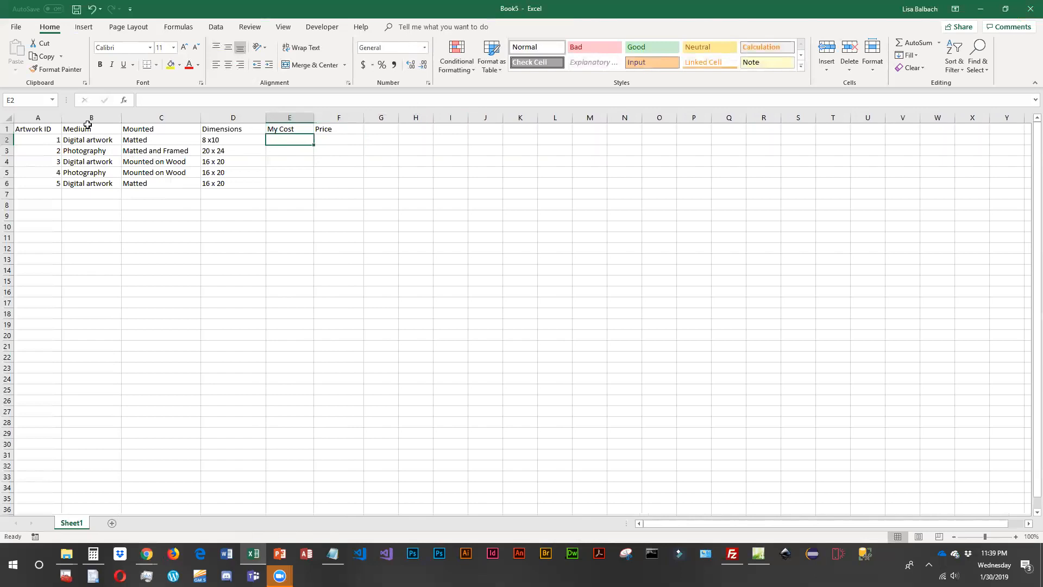
right_click(97, 119)
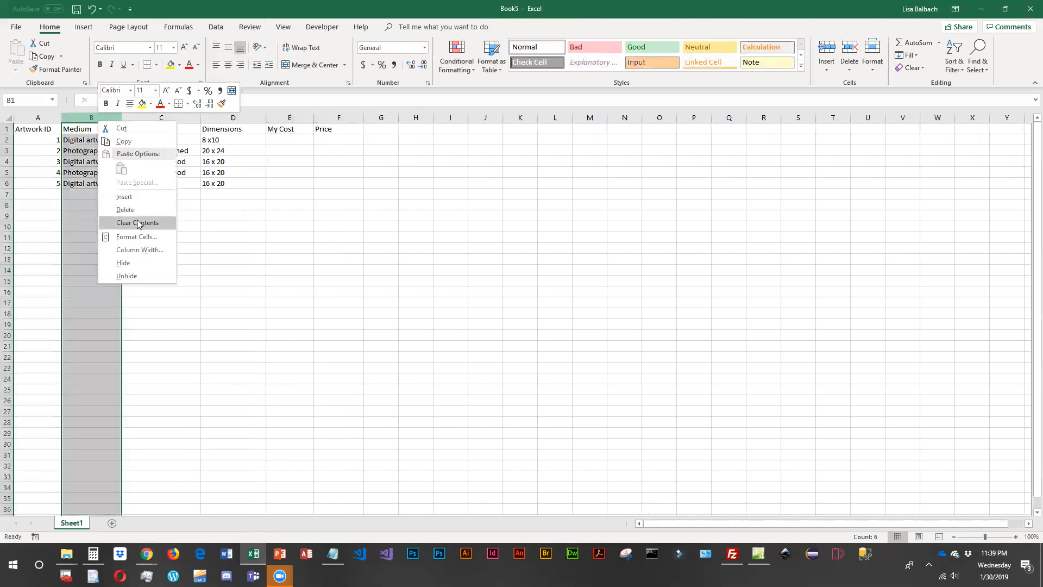
left_click(126, 197)
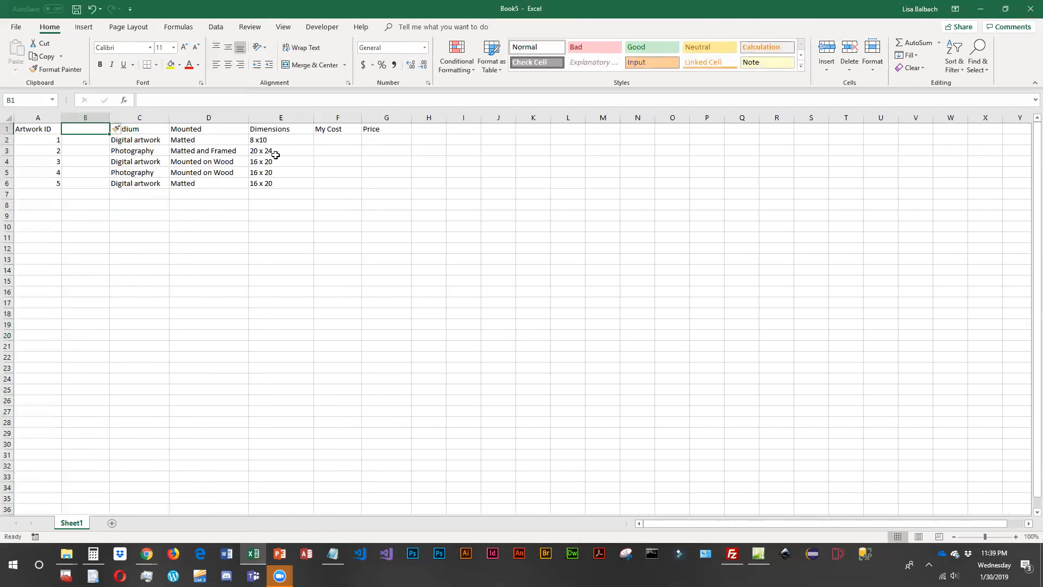
type("Description")
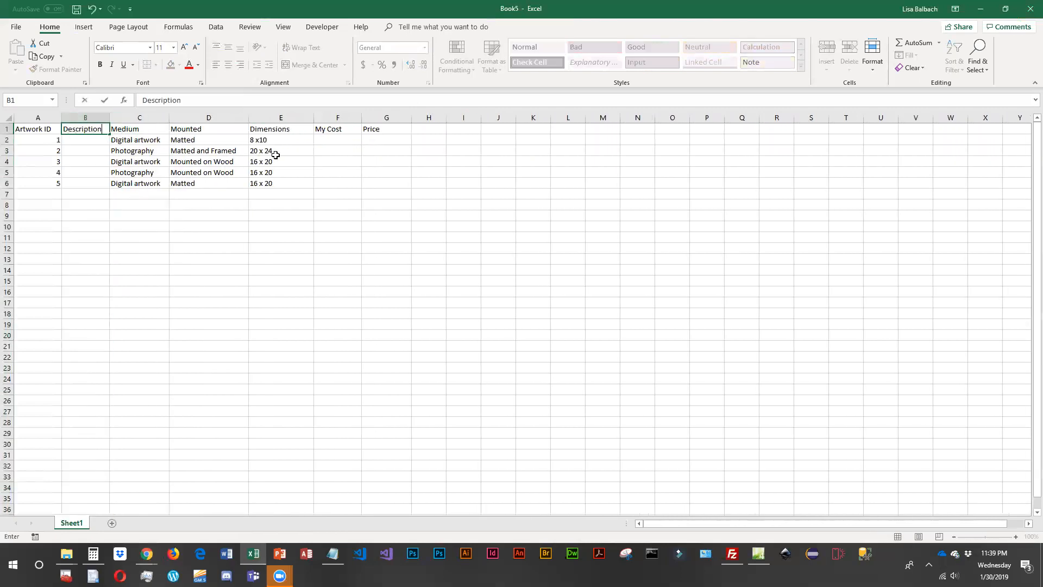
key("Return")
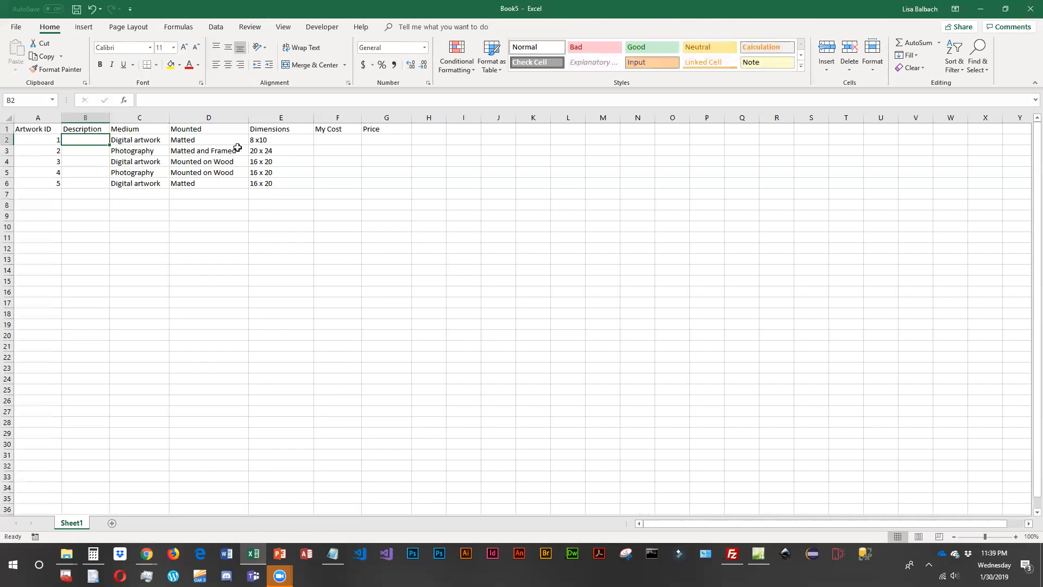
left_click_drag(110, 119, 130, 119)
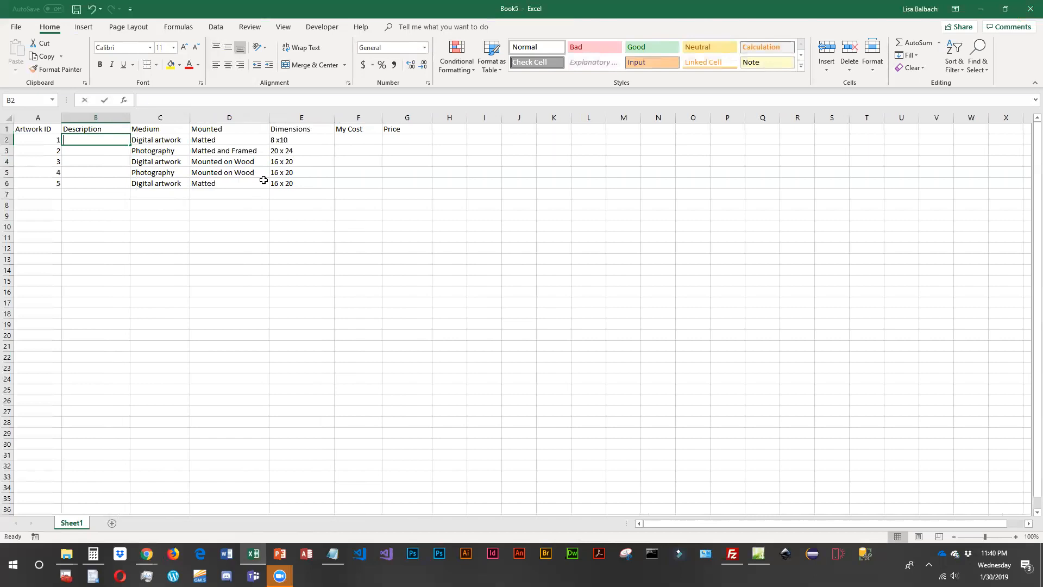
- Enter "High contrast BW Horse" in B2 and widen column B to fit the text
type("High cons")
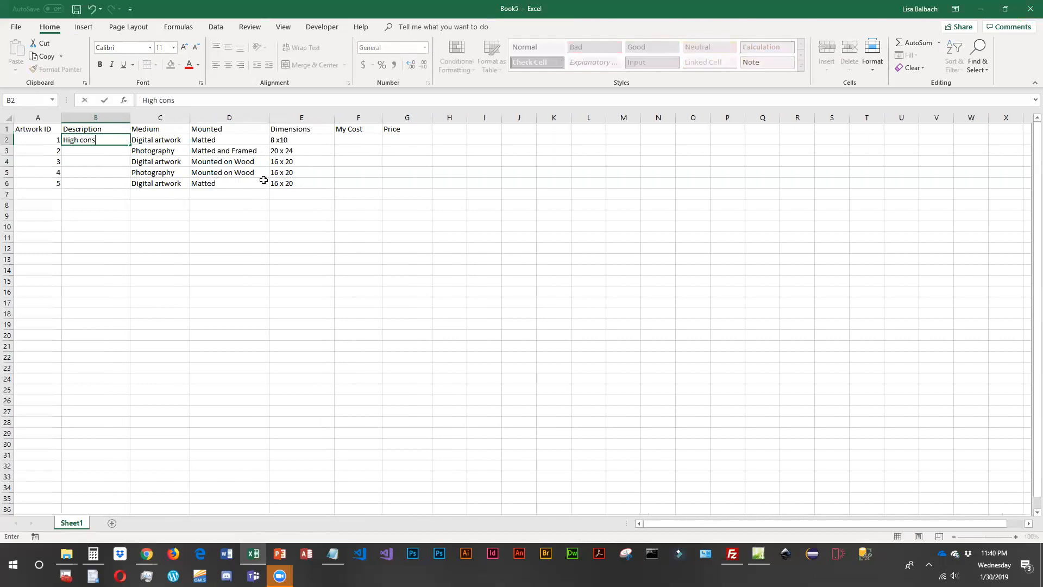
type("trast B")
type("W Horizon")
key("Return")
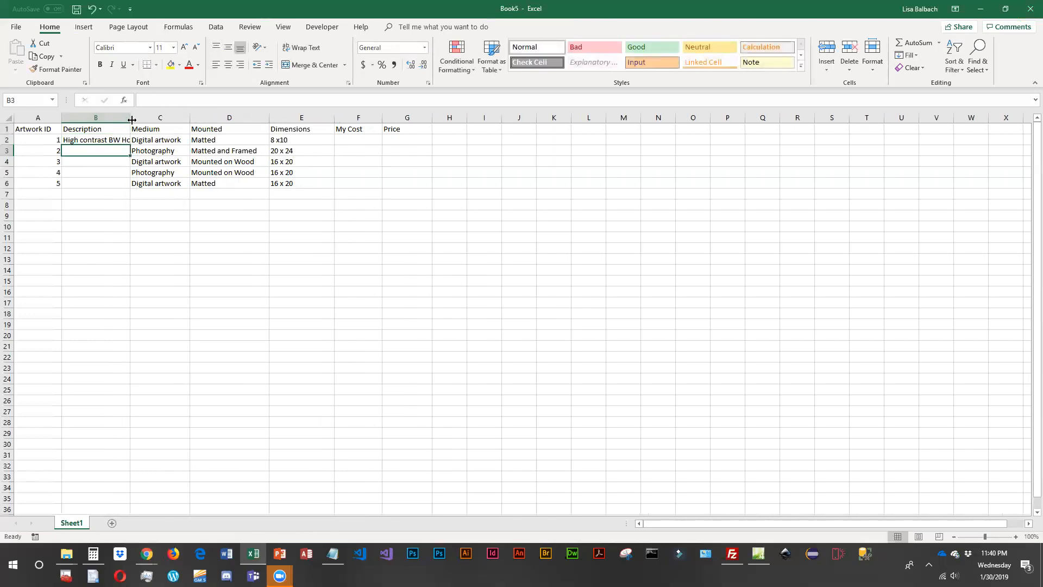
mouse_move(131, 119)
left_mouse_down()
mouse_move(165, 119)
mouse_move(152, 120)
left_mouse_up()
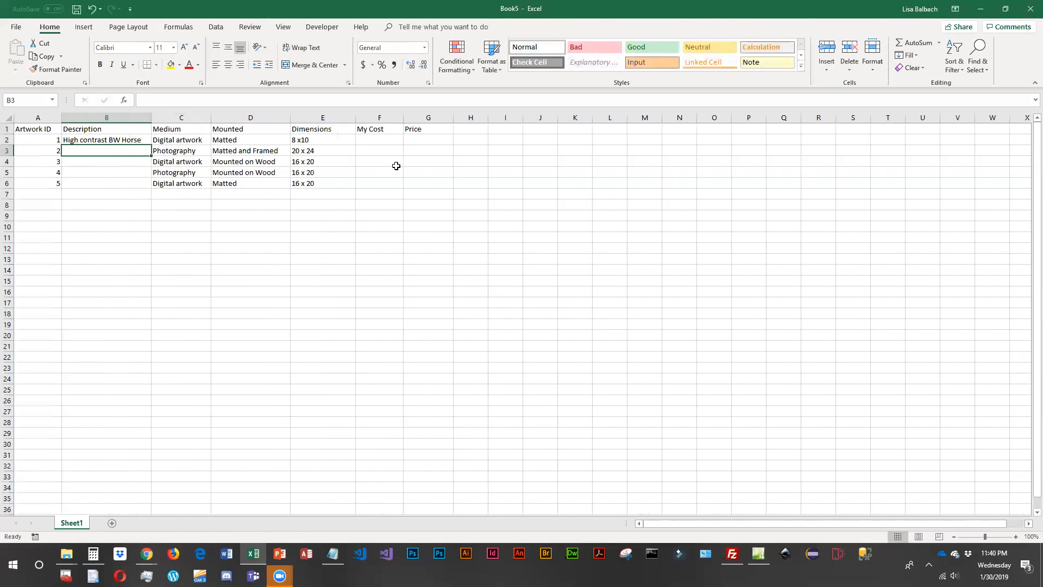
- Move "High contrast BW Horse" from B2 to B3 and enter "Mixed Media Lighthouse" in B2
key("Up")
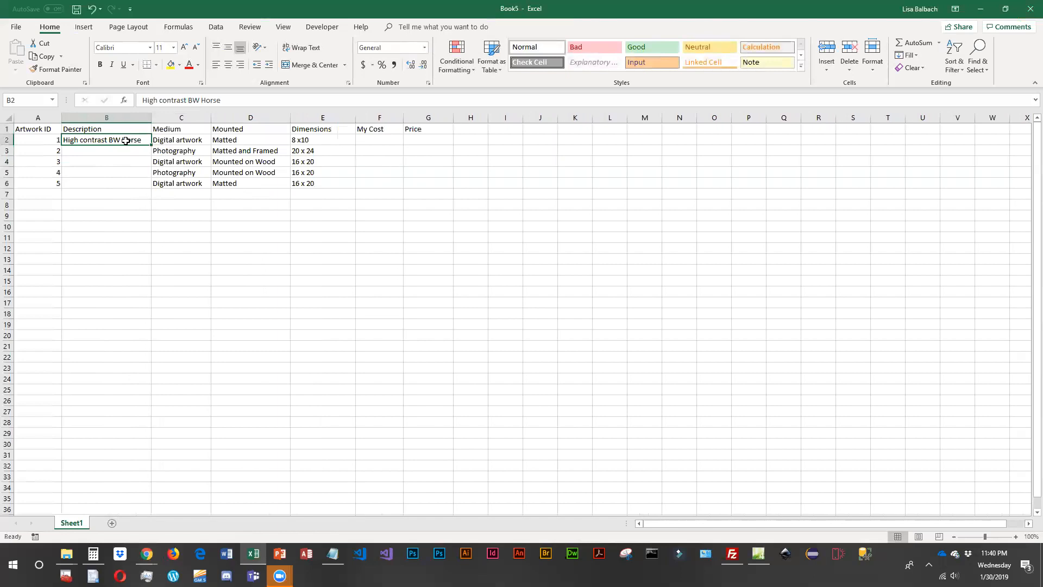
left_click_drag(125, 146, 127, 154)
left_click(98, 141)
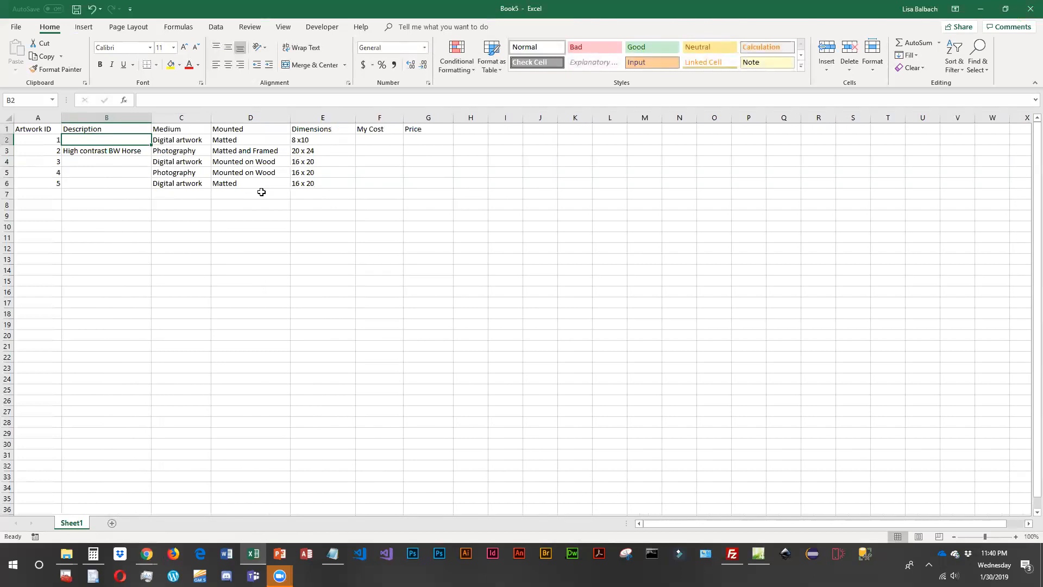
type("Mixed Media")
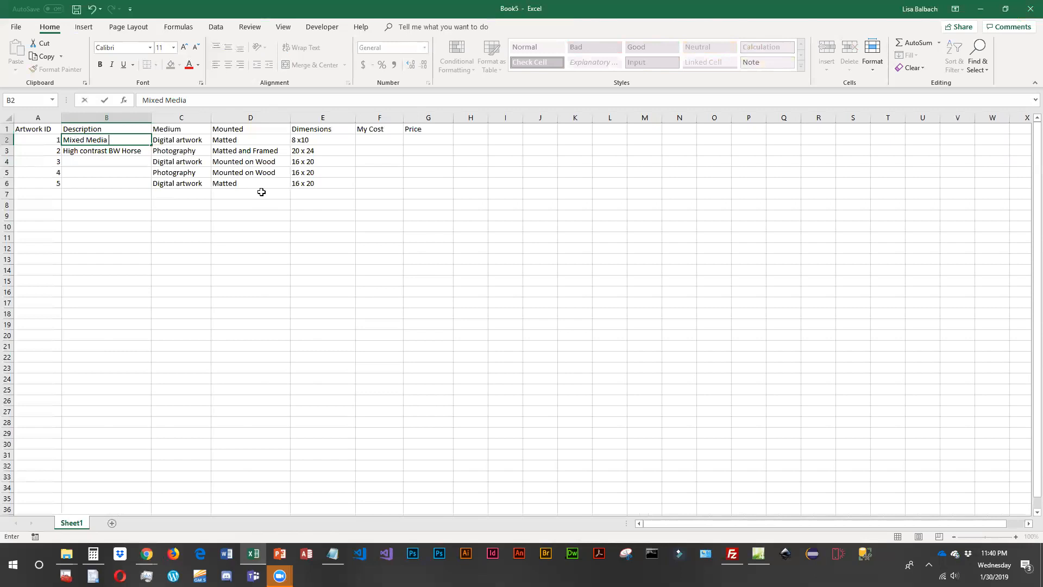
type(" Lighthouse")
key("Return")
key("Return")
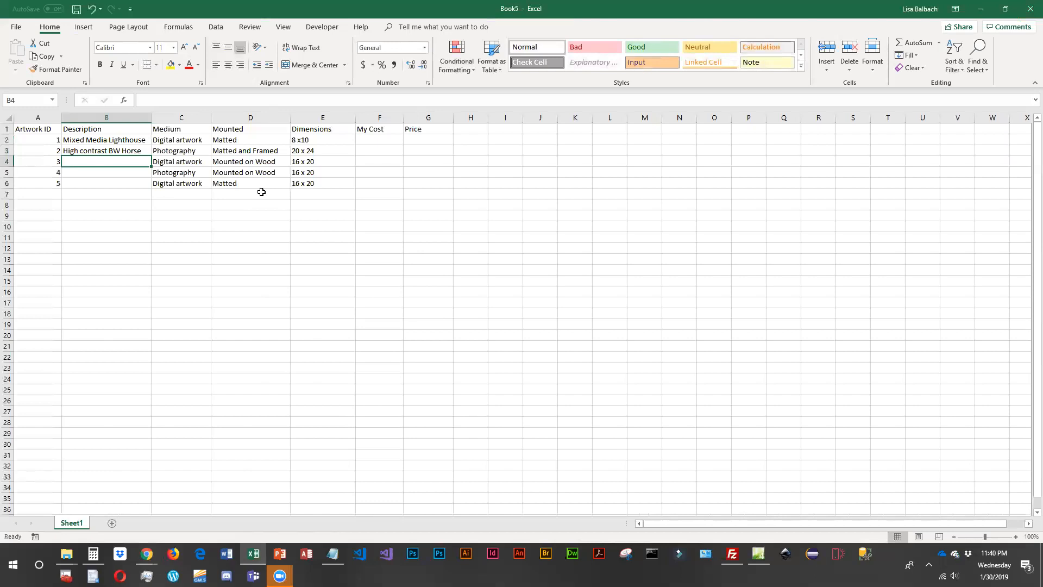
- Confirm the B2 description and enter "Grungy Pier" as the third artwork's description in B4
type("G")
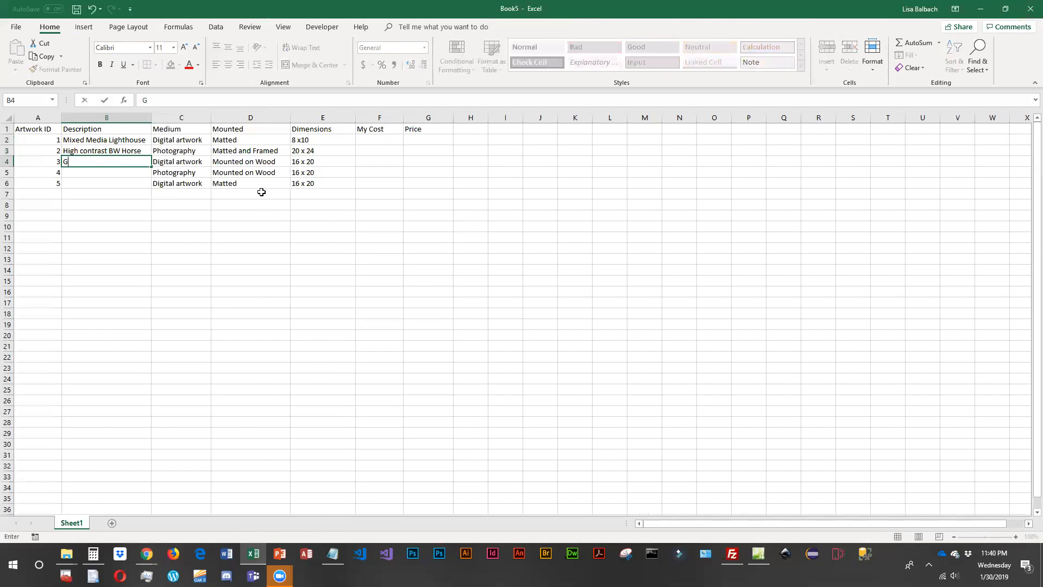
type("rungy Pier")
key("Return")
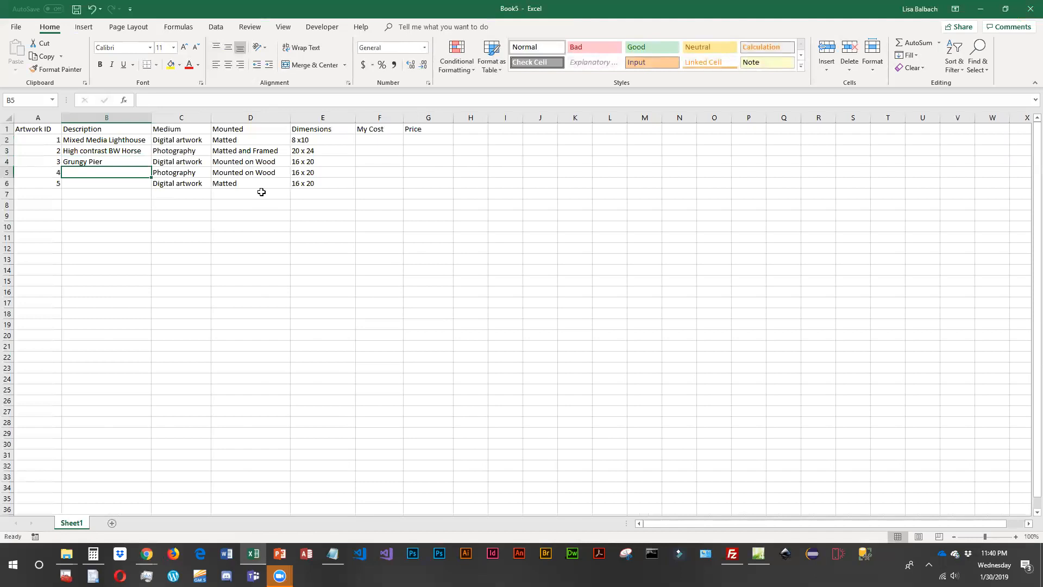
- Enter "High contrast Zebra" as the fourth artwork's description in B5
type("High constra")
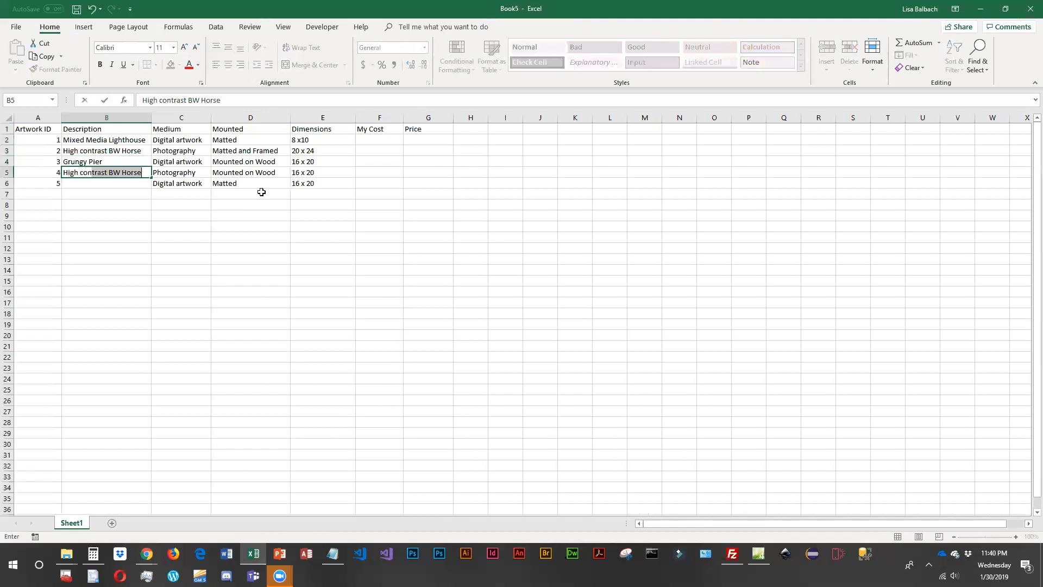
key("BackSpace")
key("BackSpace")
key("BackSpace")
key("BackSpace")
type("trast Zebra")
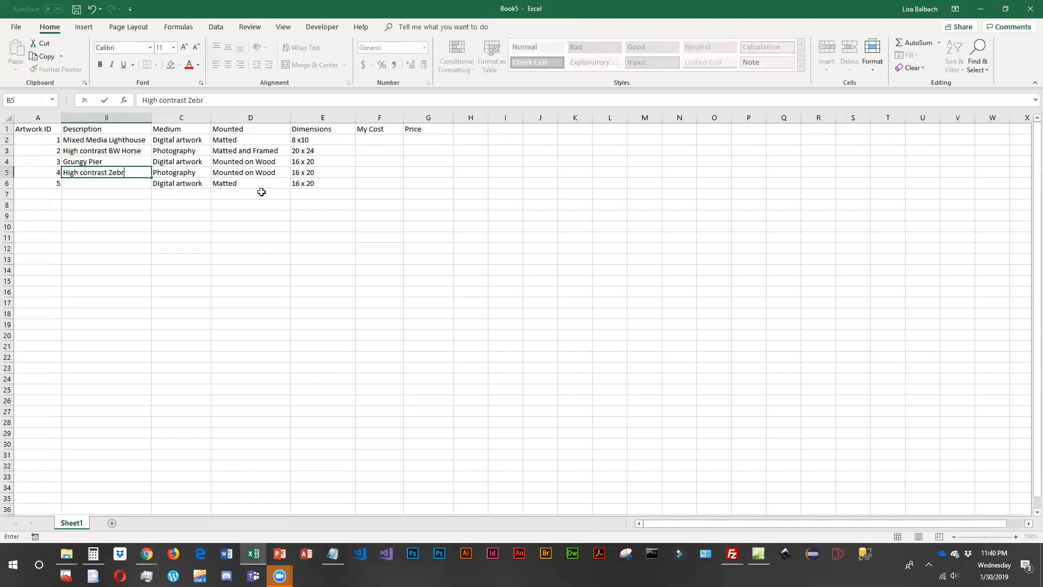
key("Return")
- Enter "Mixed Media Bear" in B6 and widen the Description column slightly
type("Mixed Media ")
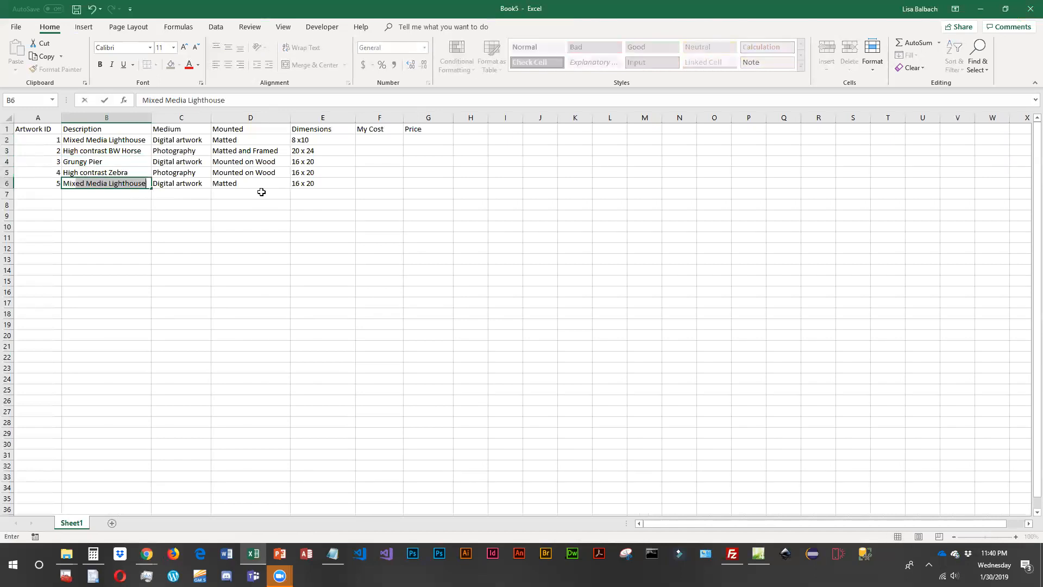
type("Bear")
key("Return")
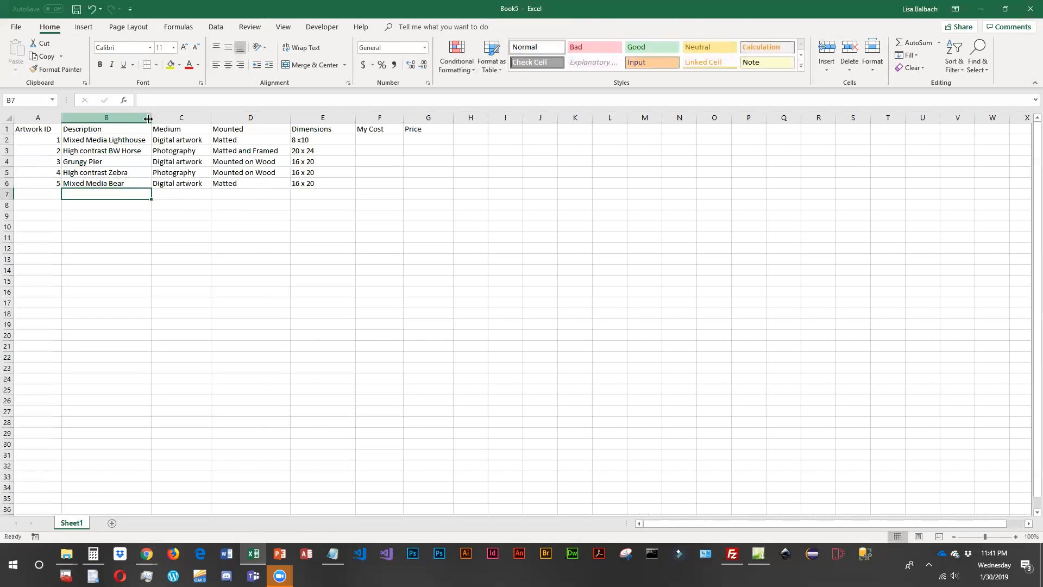
left_click_drag(152, 117, 157, 118)
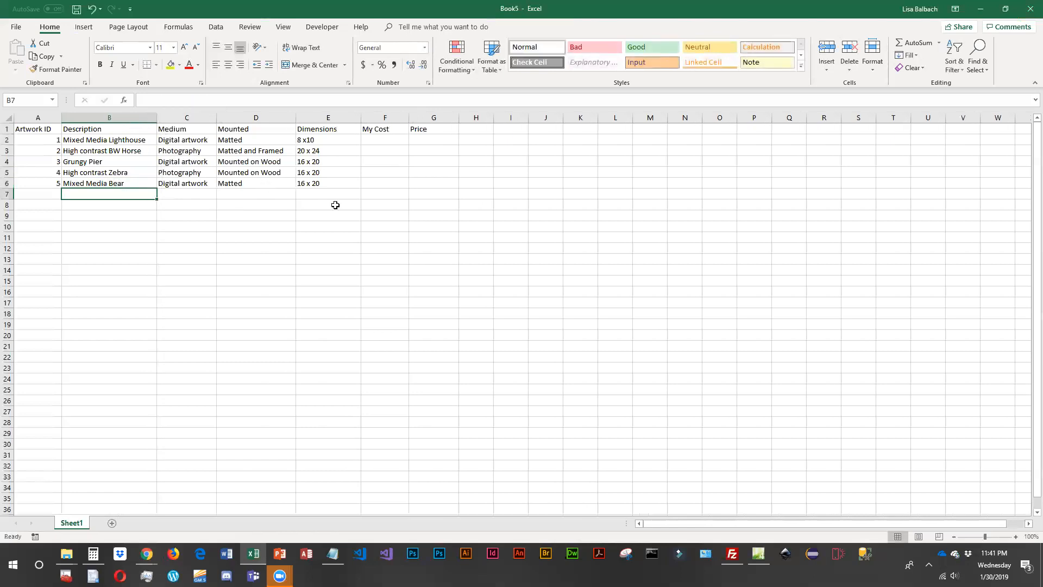
- Narrow the Dimensions column slightly and enter the My Cost values 6, 60, 30, 30 and 10 in F2:F6
left_click(378, 140)
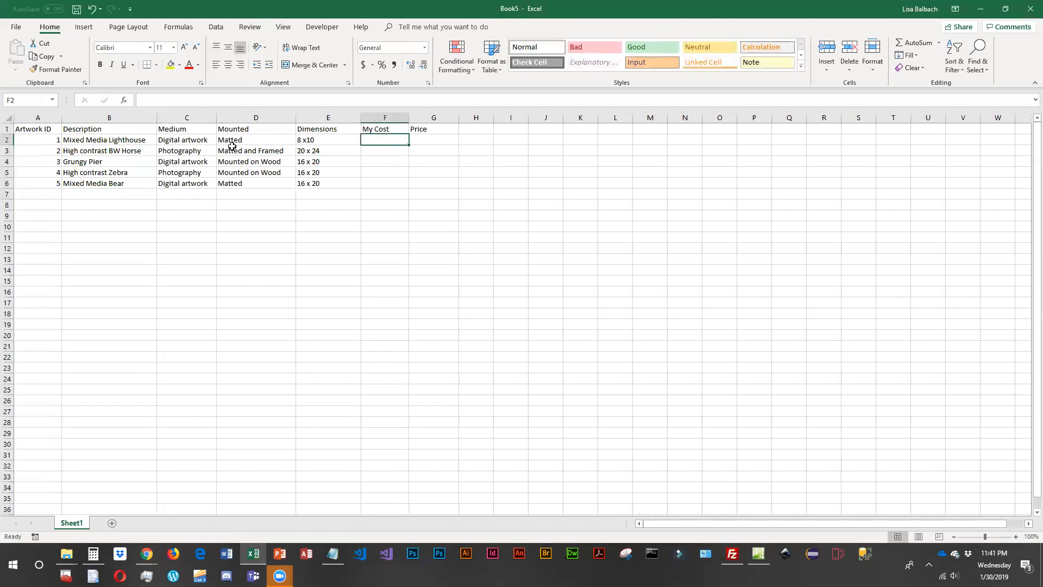
left_click_drag(358, 118, 355, 117)
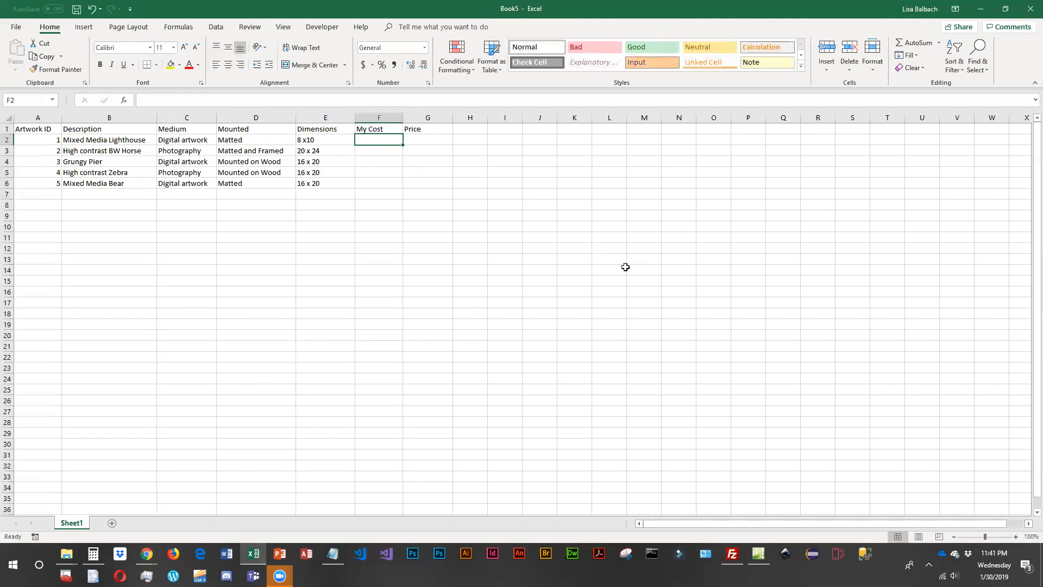
type("6")
key("Return")
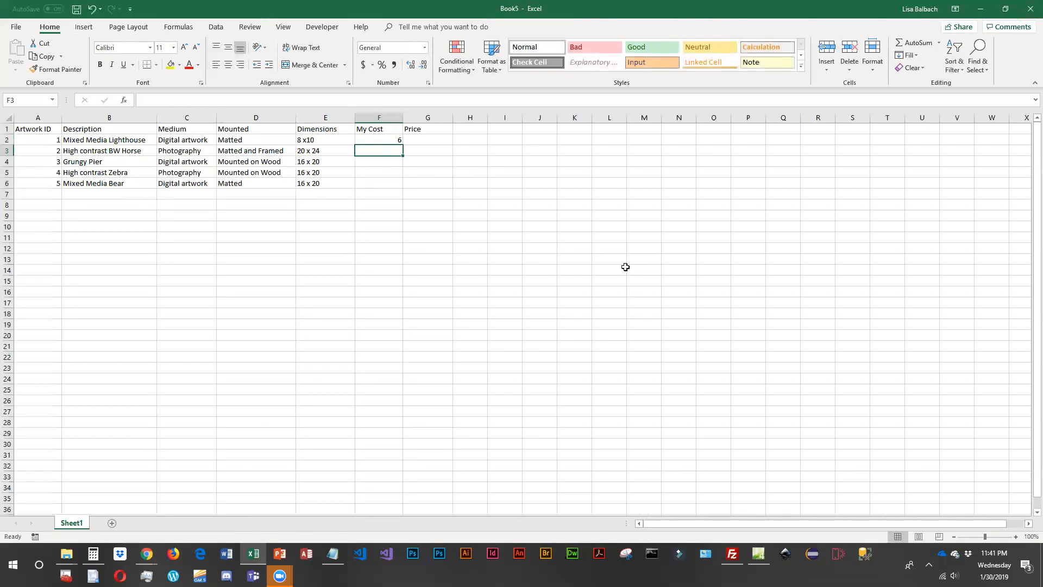
type("60")
key("Return")
type("30")
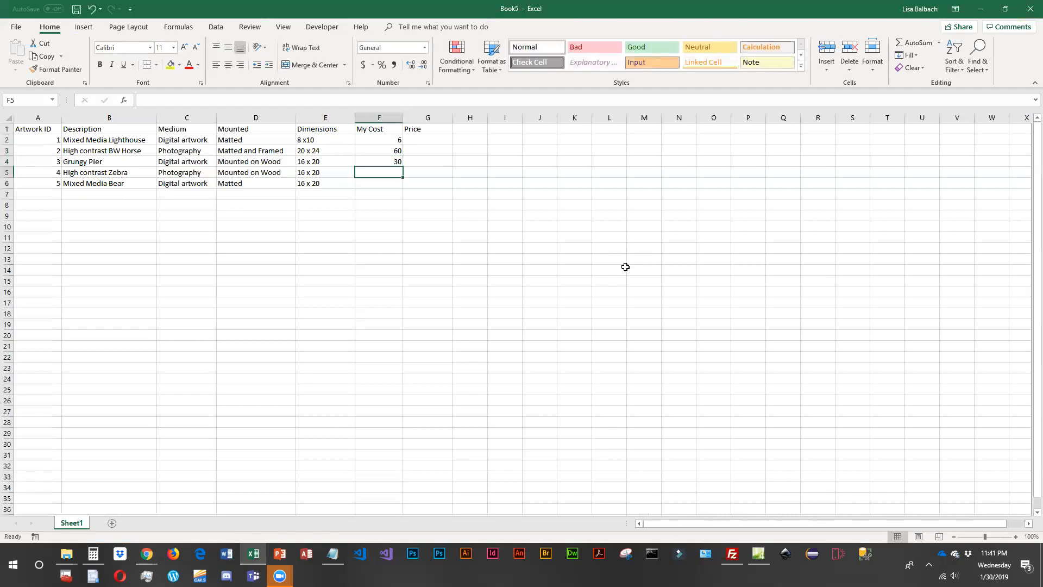
type("30")
key("Return")
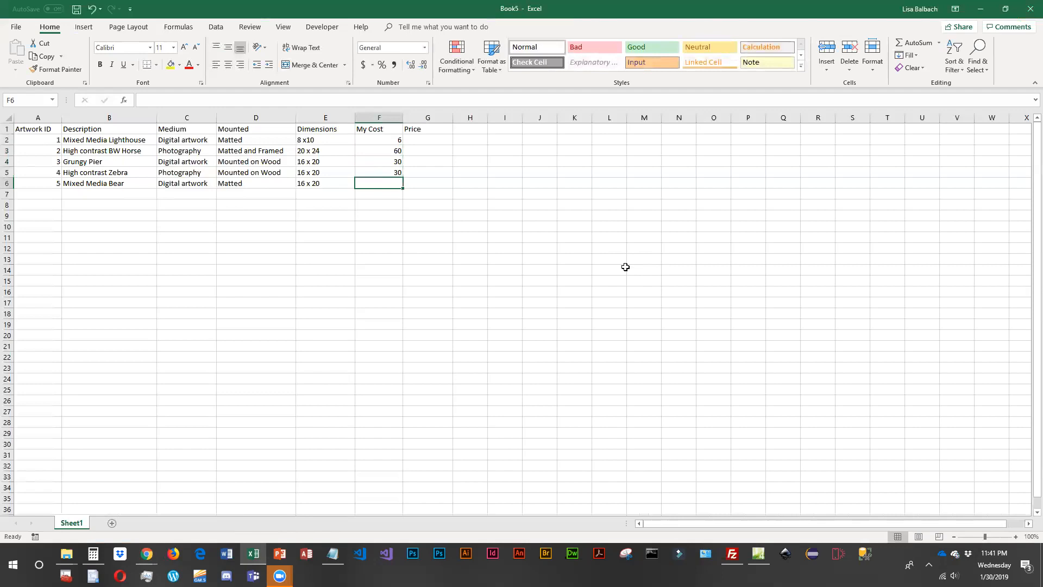
type("10")
key("Return")
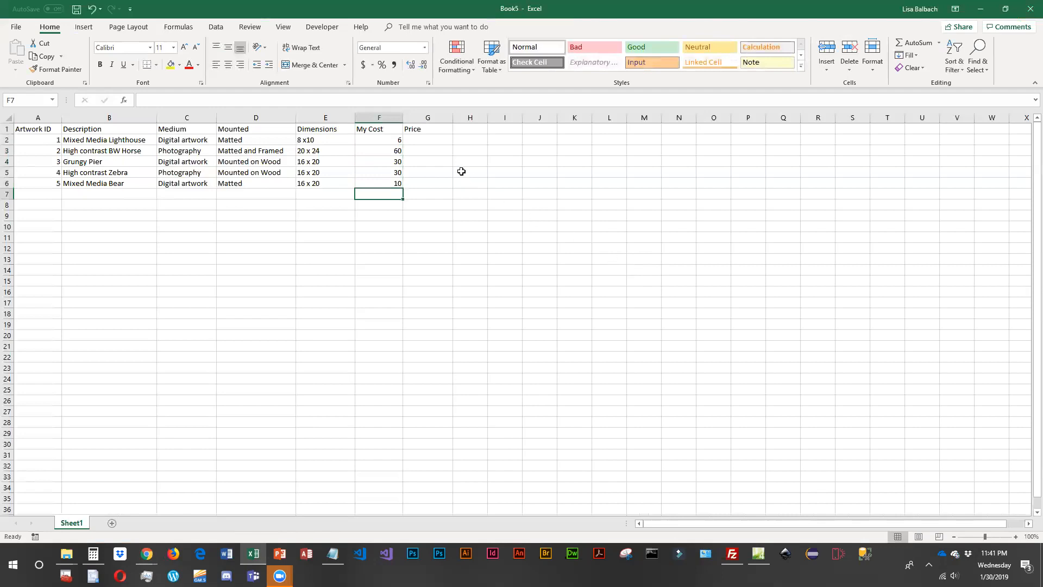
- Narrow the My Cost column and rename the artwork sheet as "Inventory"
left_click_drag(403, 116, 389, 117)
left_click(418, 142)
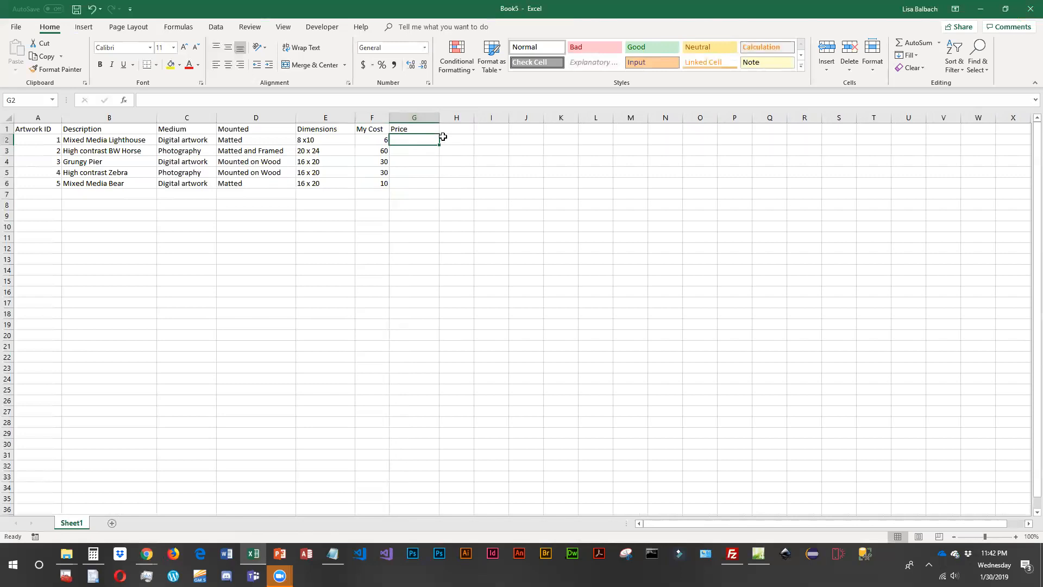
double_click(70, 523)
type("Inventory")
key("Return")
- Add a second worksheet and name it "Customers"
left_click(121, 522)
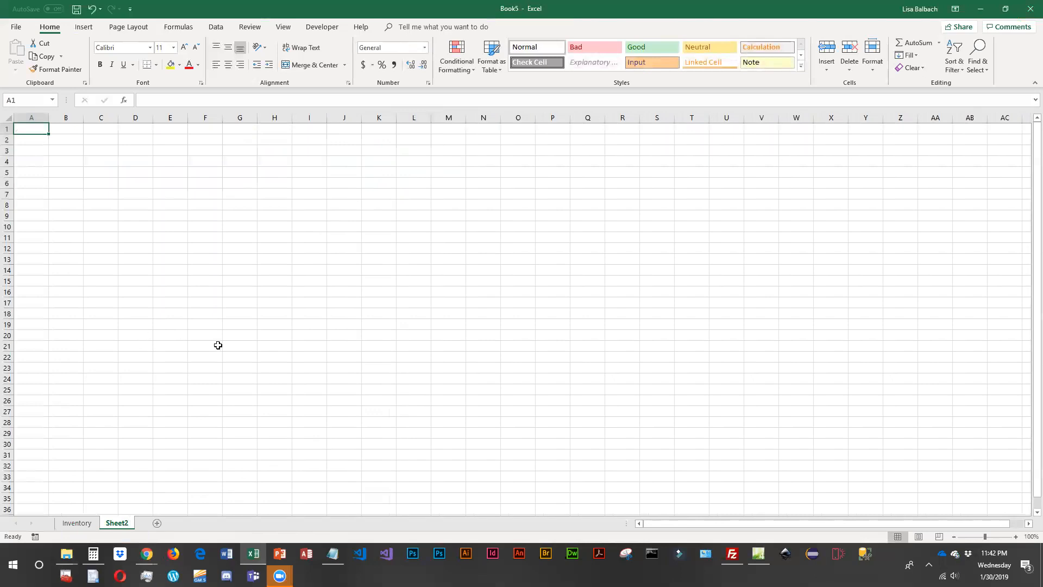
double_click(117, 522)
type("Customers")
key("Return")
- Enter the headers "ID", "Name", "Address" and "City" in A1:D1 of the Customers sheet
type("ID")
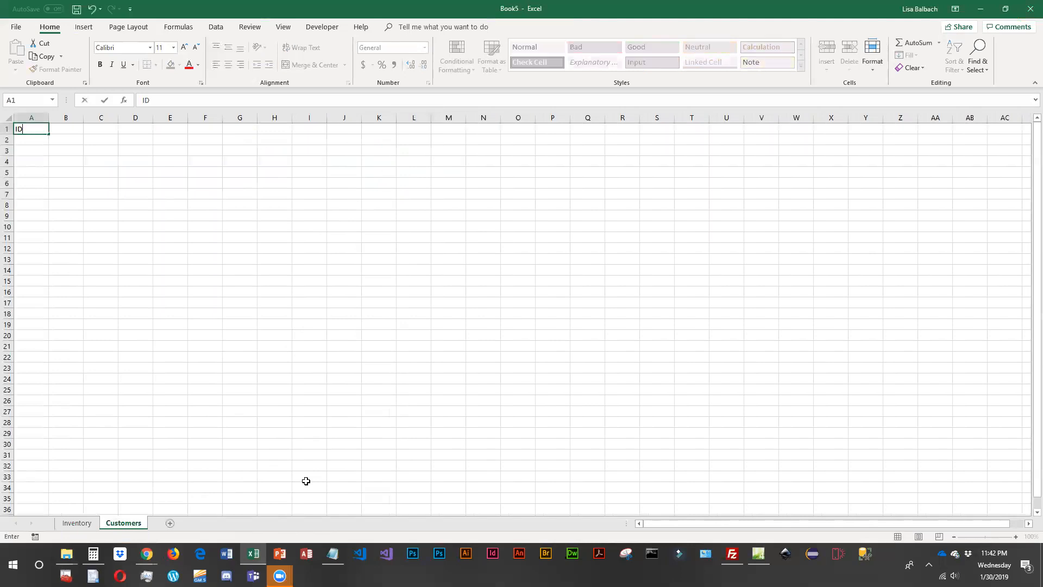
key("Tab")
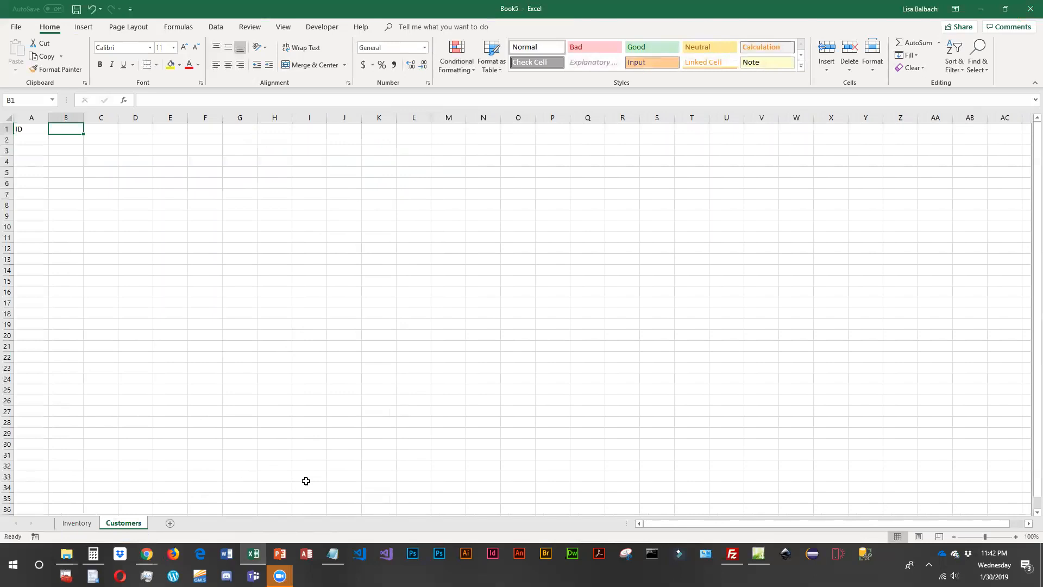
type("Name")
key("Tab")
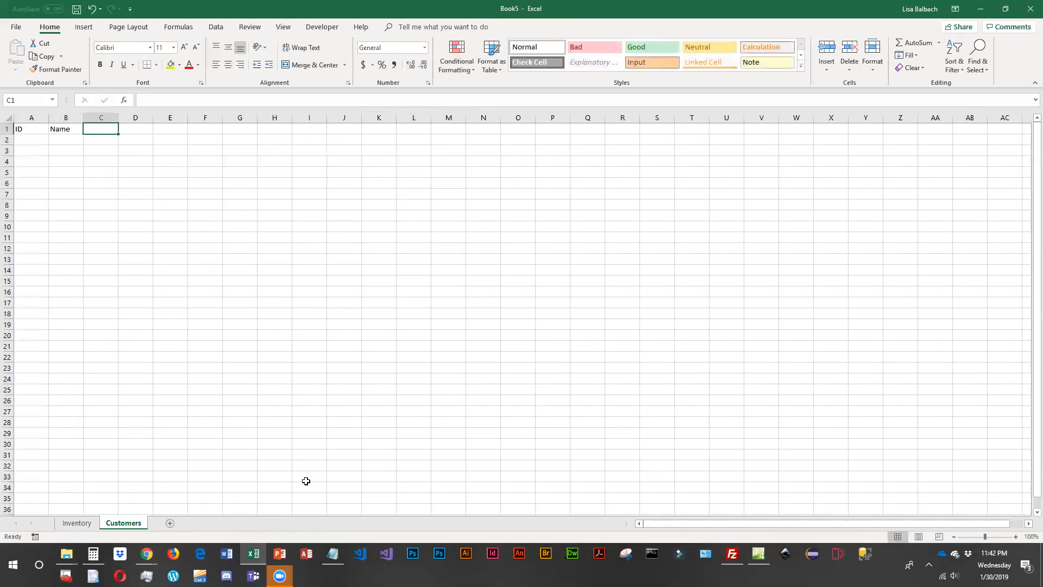
type("Address")
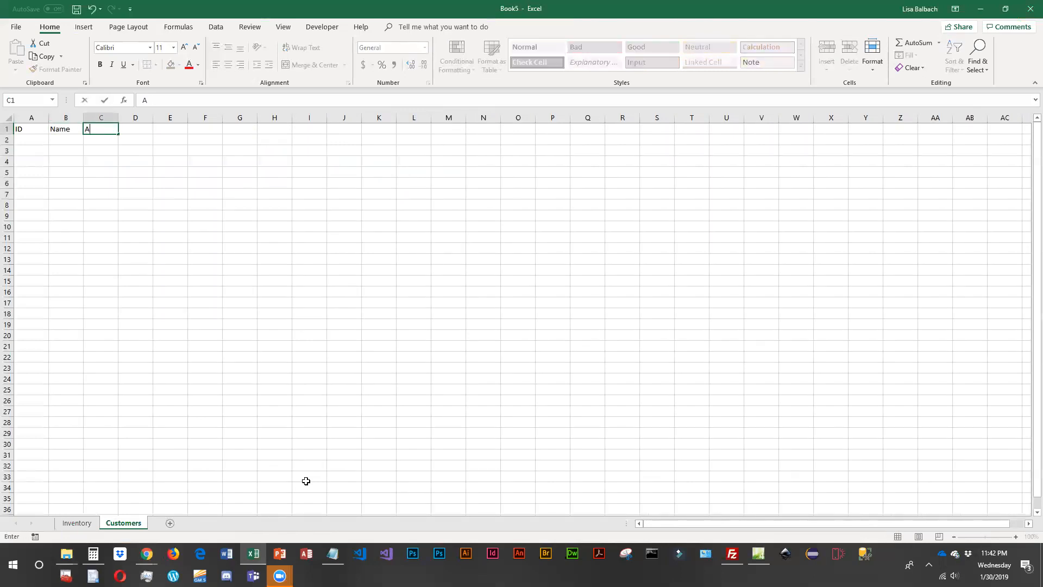
key("Tab")
type("City")
key("Tab")
- Add the headers "State", "Zipcode", "Email" and "Cell#" in E1:H1 of the Customers sheet
type("Sat")
key("BackSpace")
key("BackSpace")
type("tate")
key("Tab")
type("Zipcode")
key("Tab")
type("Email")
key("Tab")
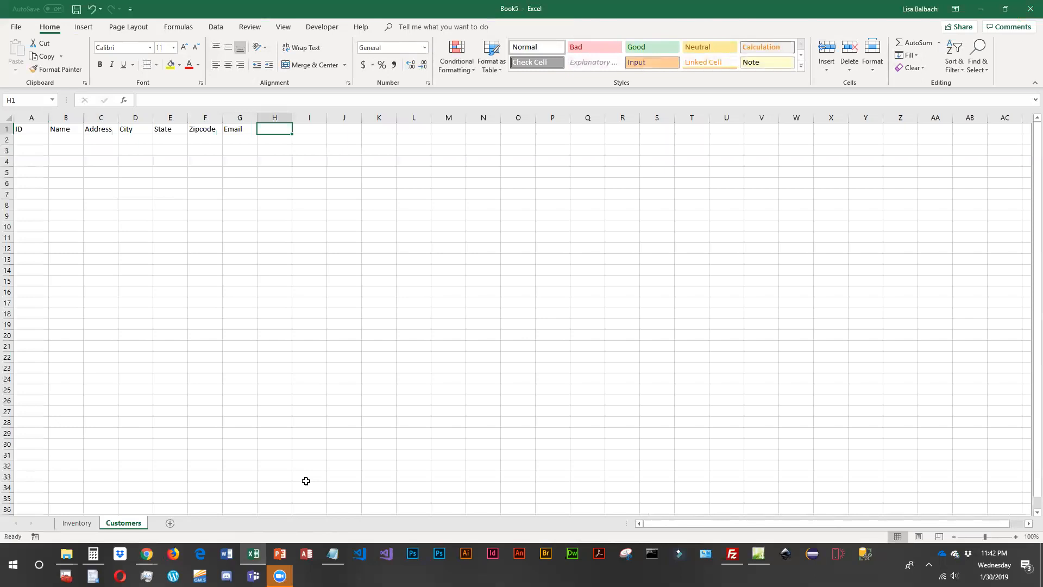
type("Ce")
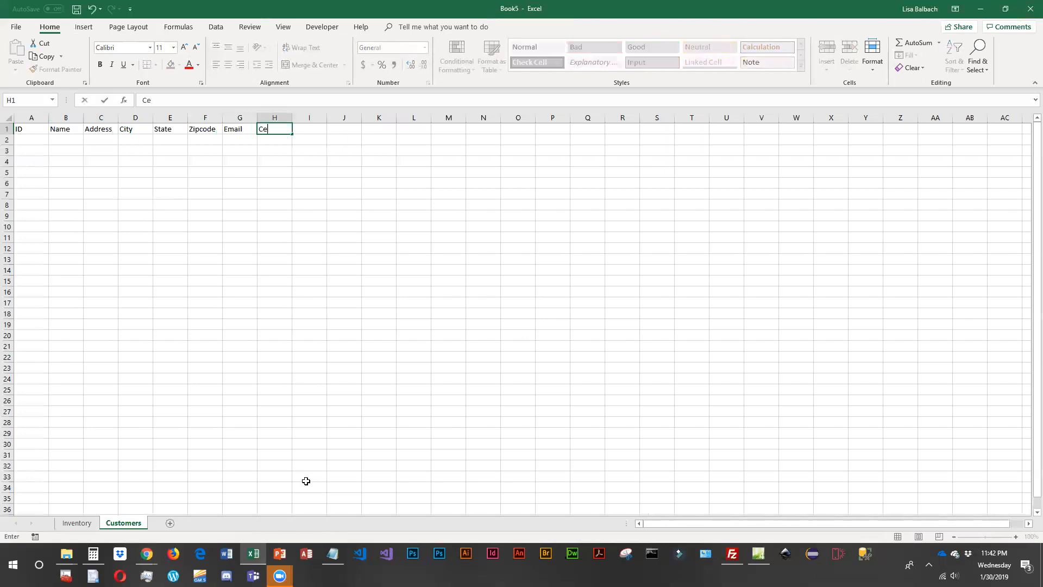
type("ll#")
key("Tab")
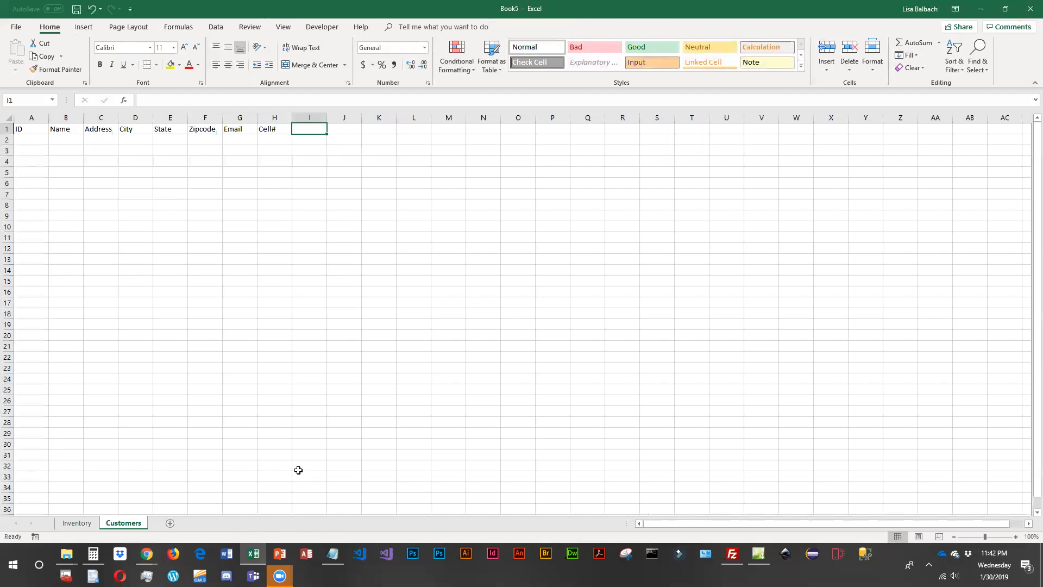
left_click(93, 527)
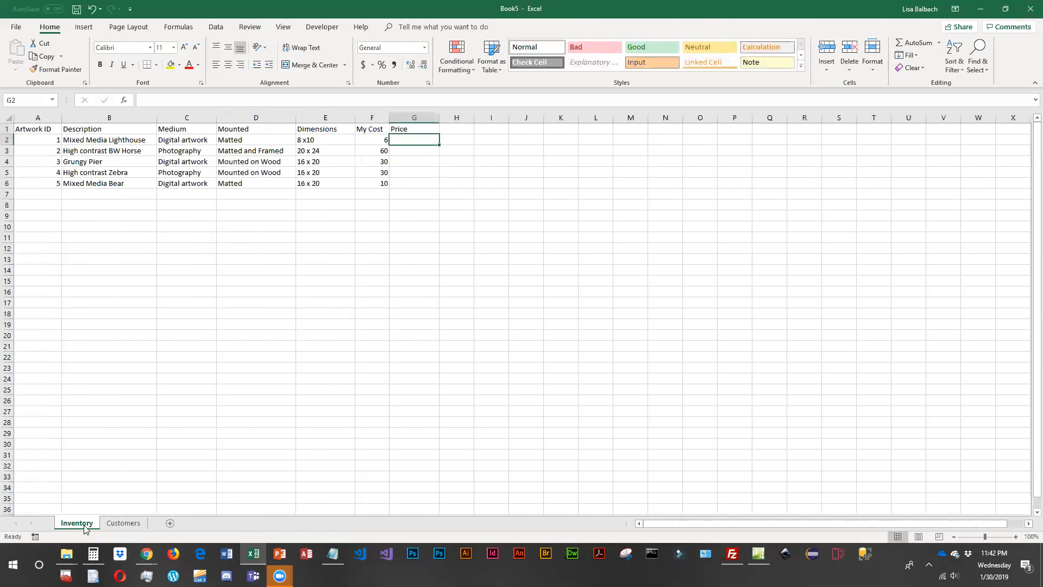
left_click(116, 527)
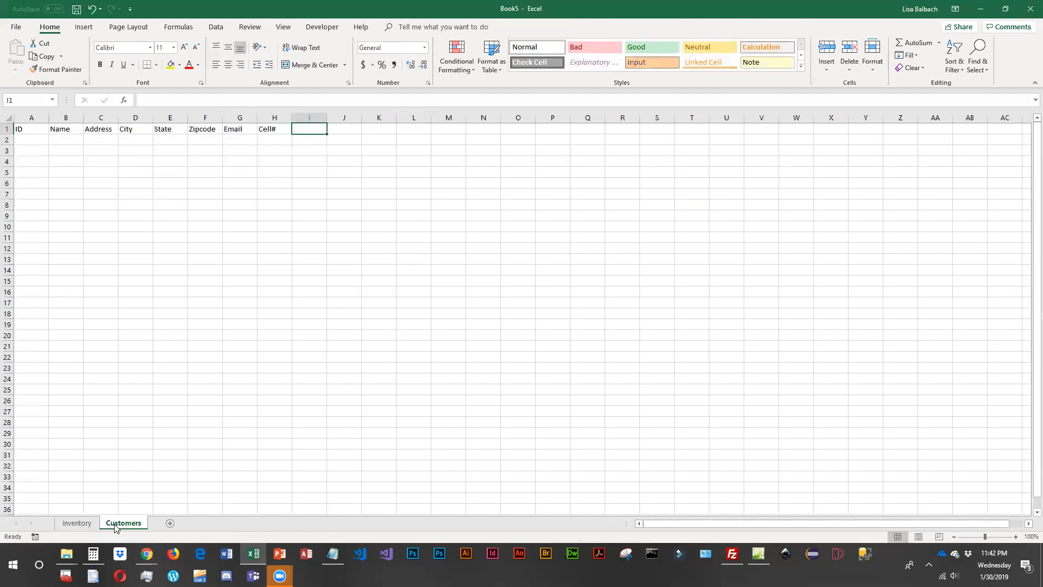
left_click(82, 526)
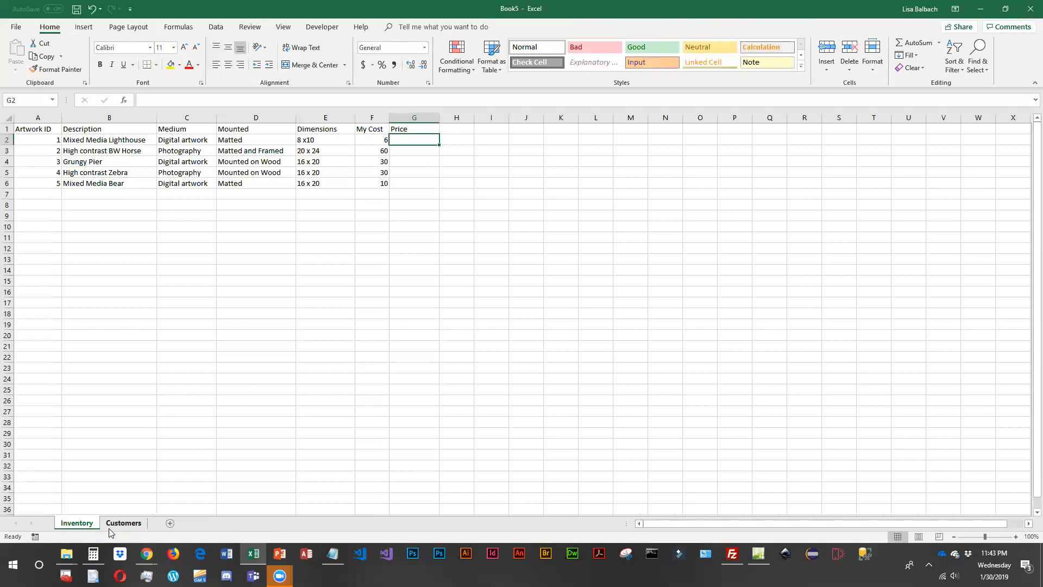
left_click(109, 524)
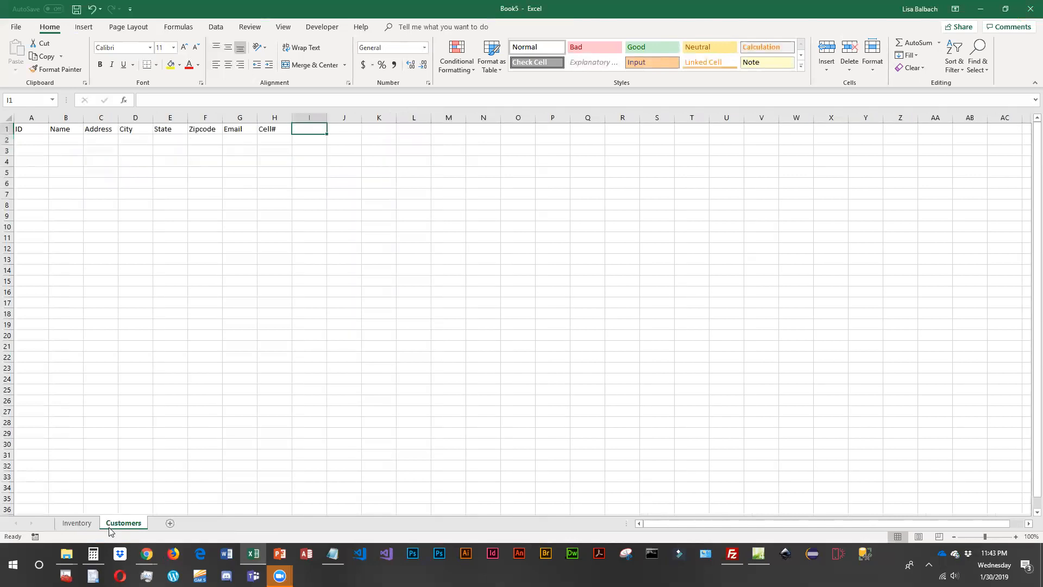
- Add a third worksheet and name it "Locations"
left_click(170, 523)
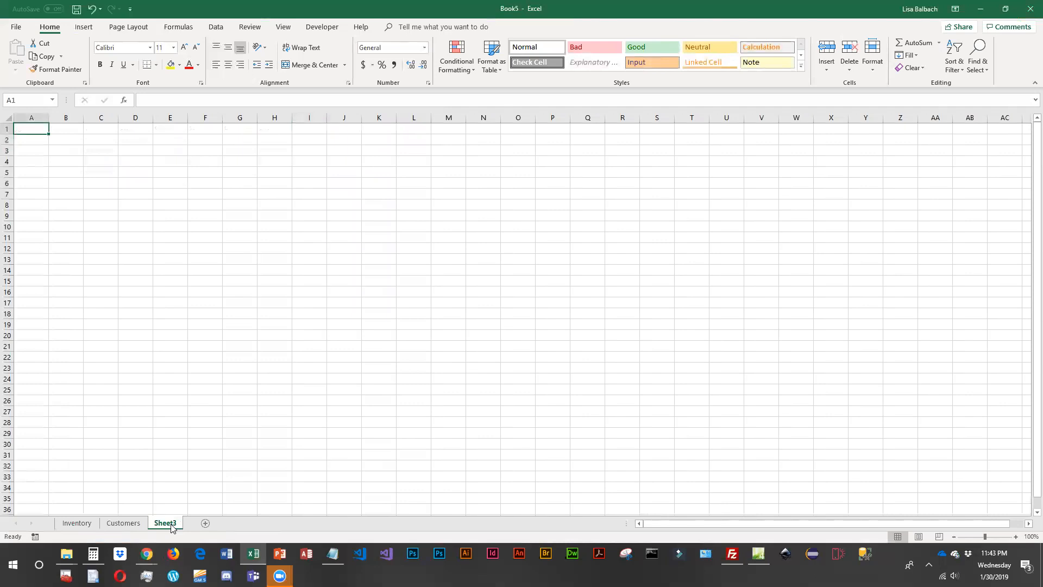
double_click(160, 523)
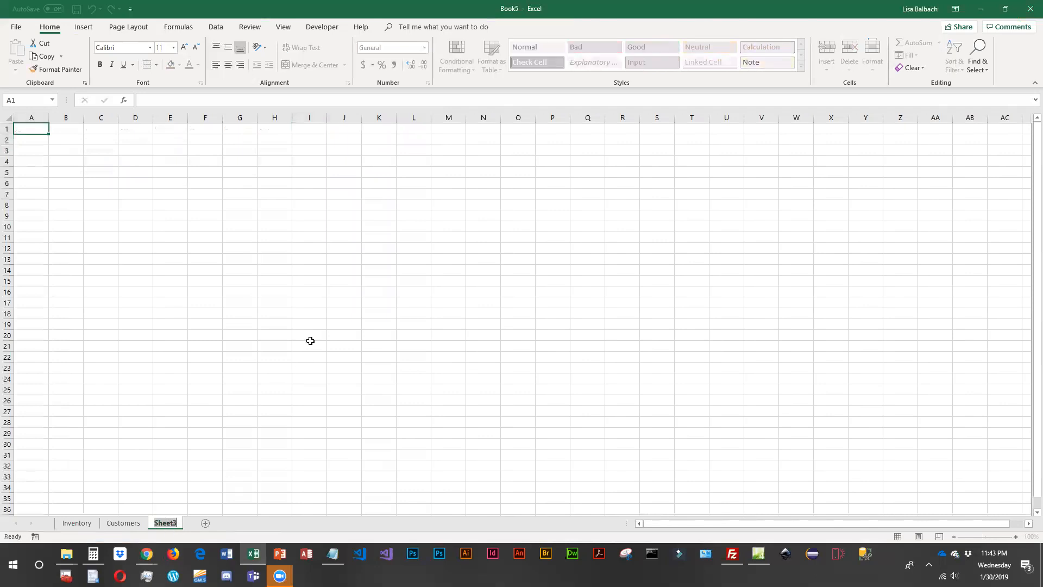
type("Locations")
key("Return")
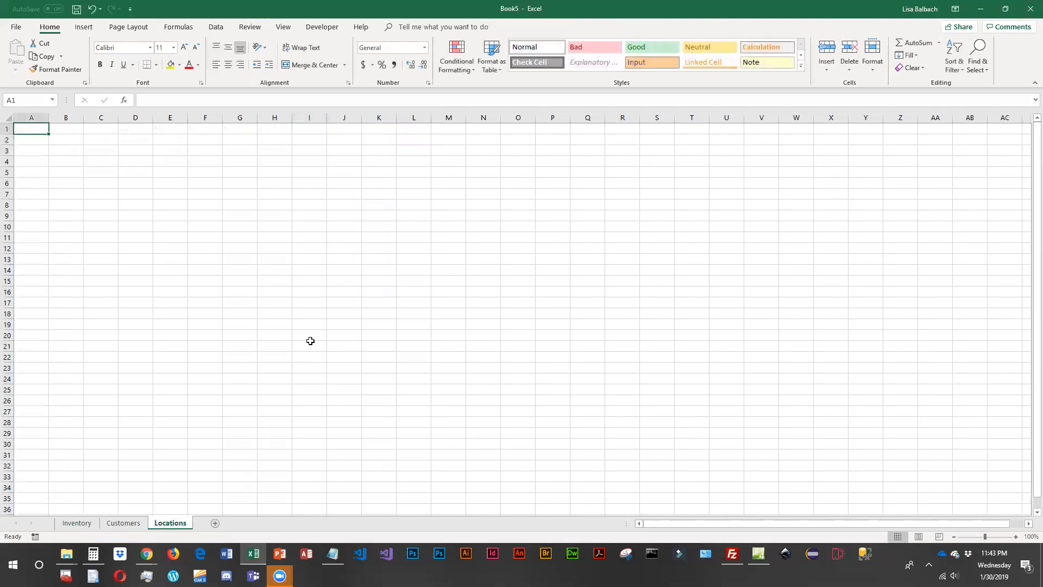
- Enter the headers "ID" and "Name" in A1:B1 of the Locations sheet and add record 1, "Artisan", in row 2
type("ID")
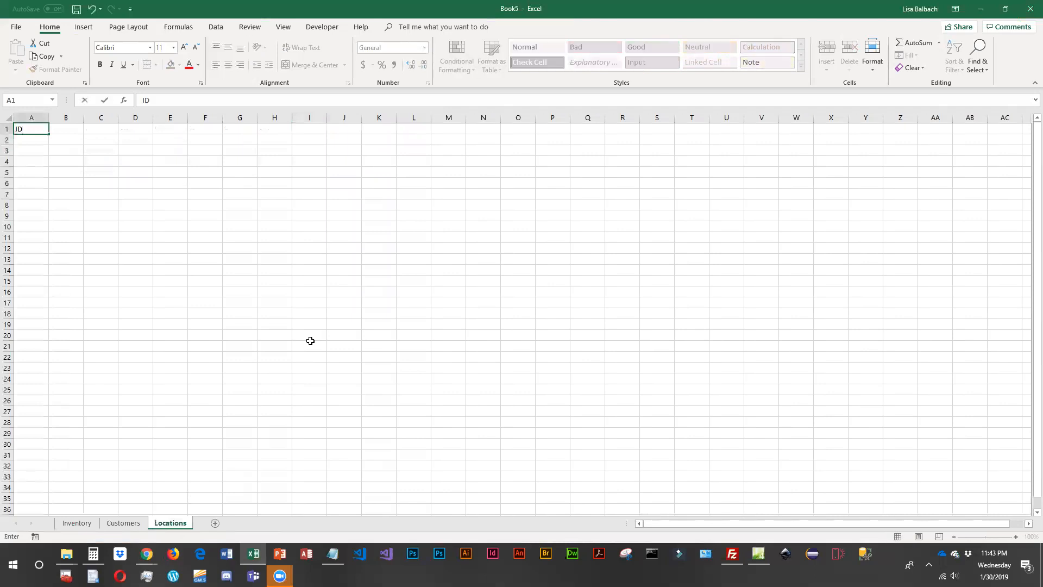
key("Tab")
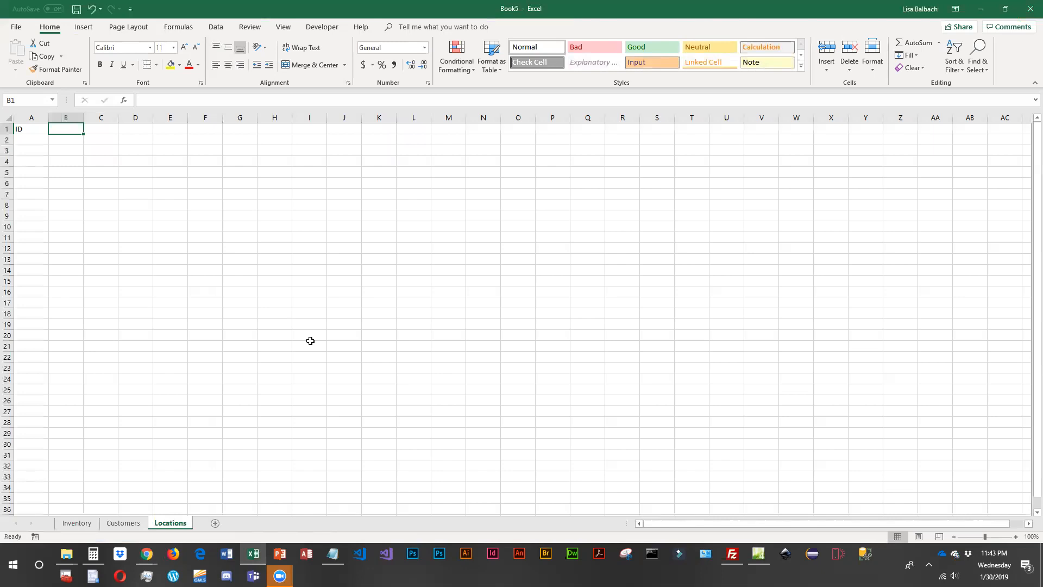
type("Name")
key("Return")
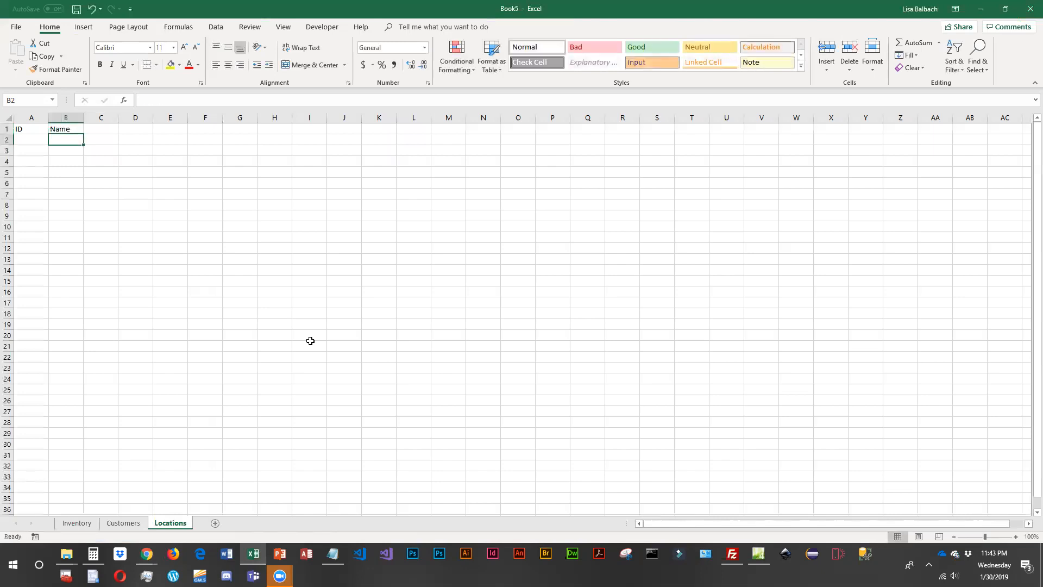
type("1")
key("Tab")
type("Artia")
type("an")
key("Return")
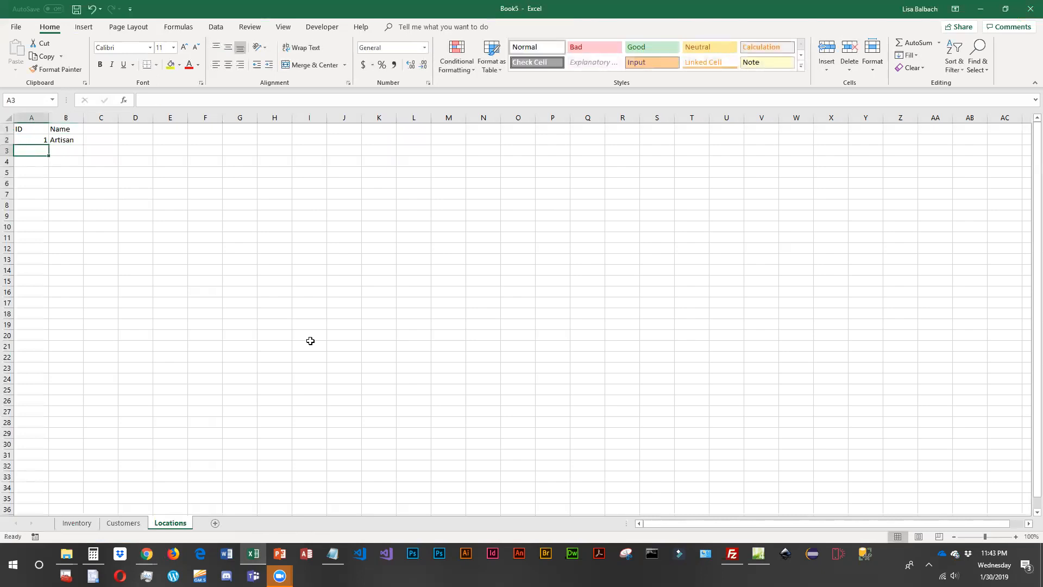
- Add location records 2, "Website", and 3, "Etsy", in rows 3 and 4 of the Locations sheet
type("2")
key("Tab")
type("Website")
key("Return")
type("3")
key("Tab")
type("Etsy")
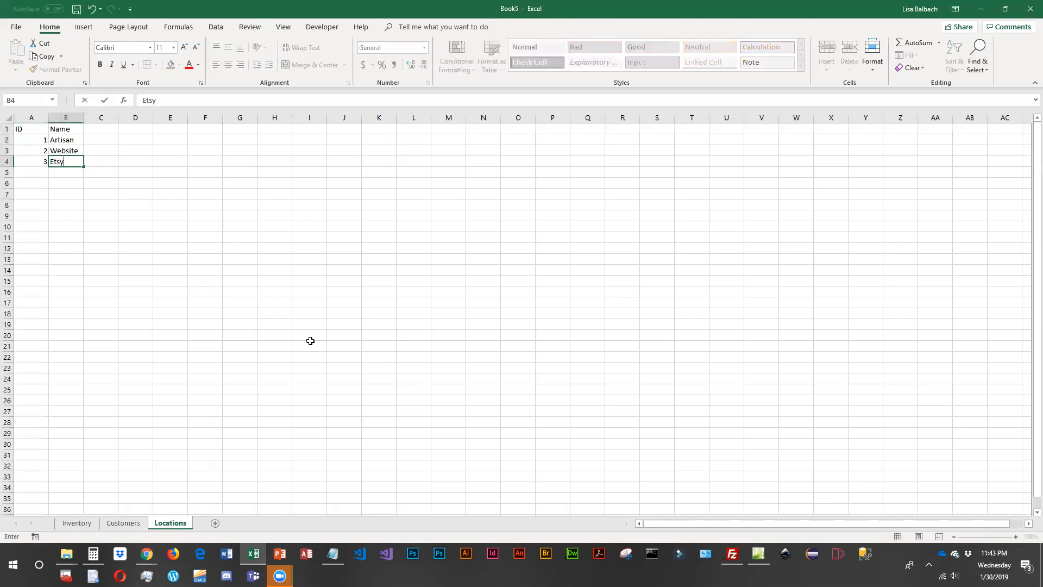
key("Return")
- Add location records 4, "Artshows", and 5, "Craftshows", in rows 5 and 6, and autofit column B
type("4")
key("Tab")
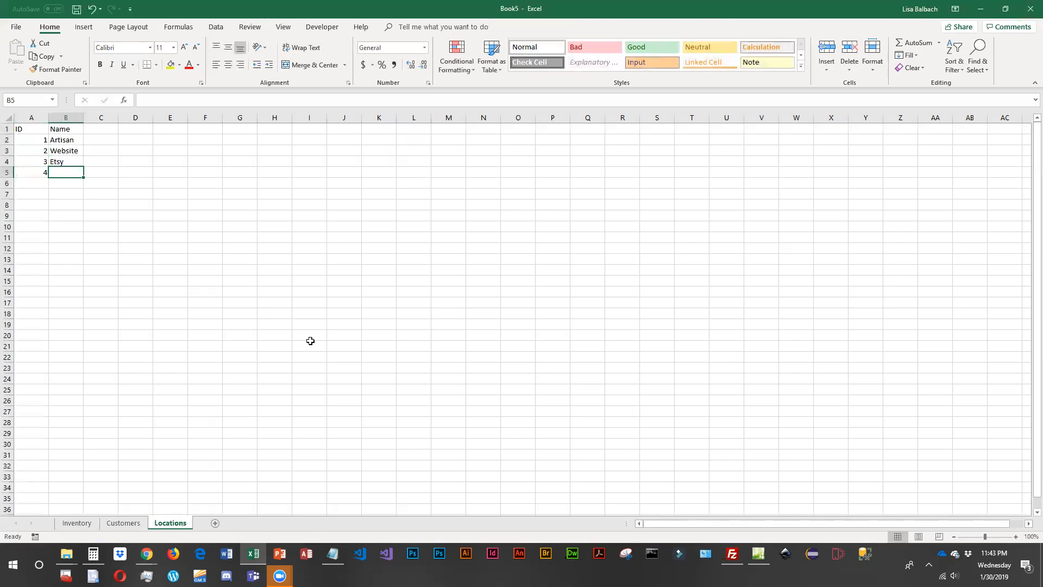
type("Artshows")
key("Return")
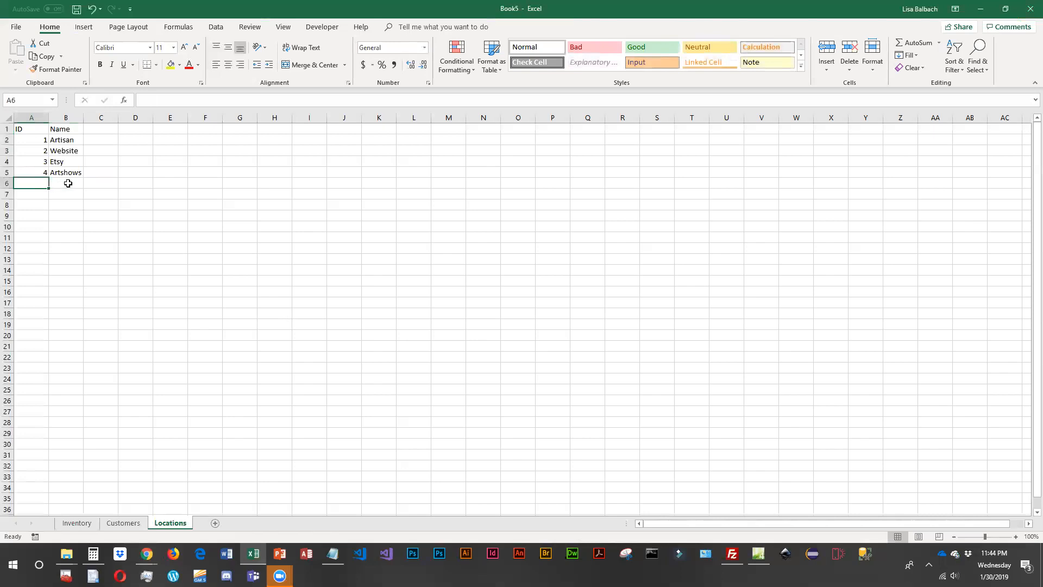
type("5")
key("Tab")
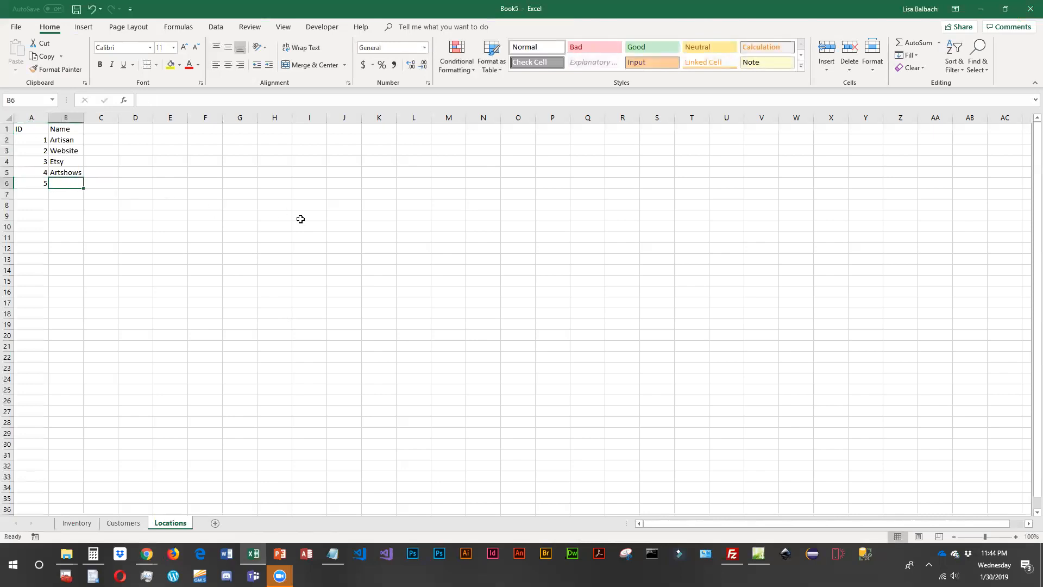
type("Craft shows")
key("Return")
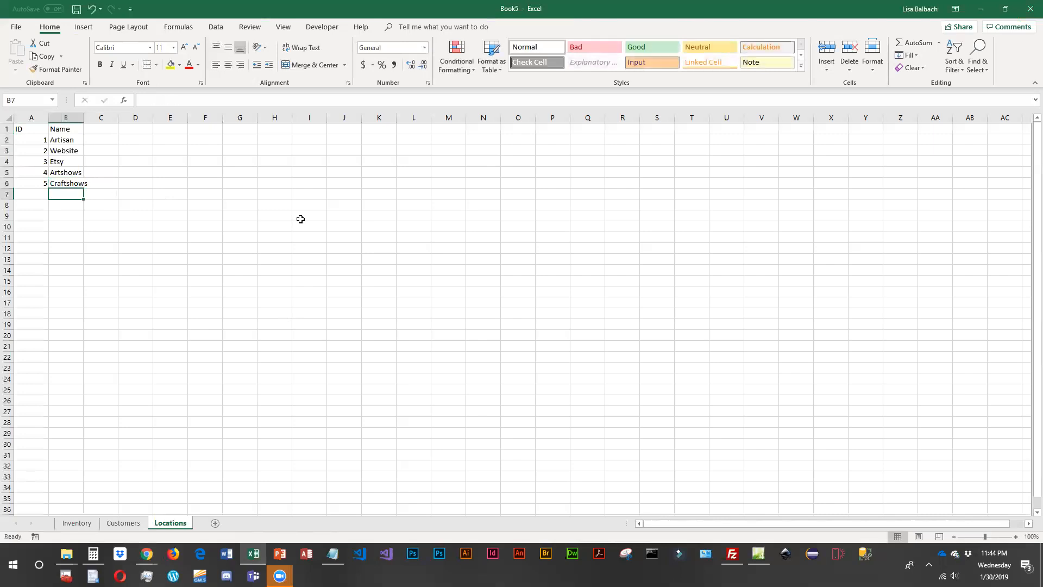
double_click(84, 115)
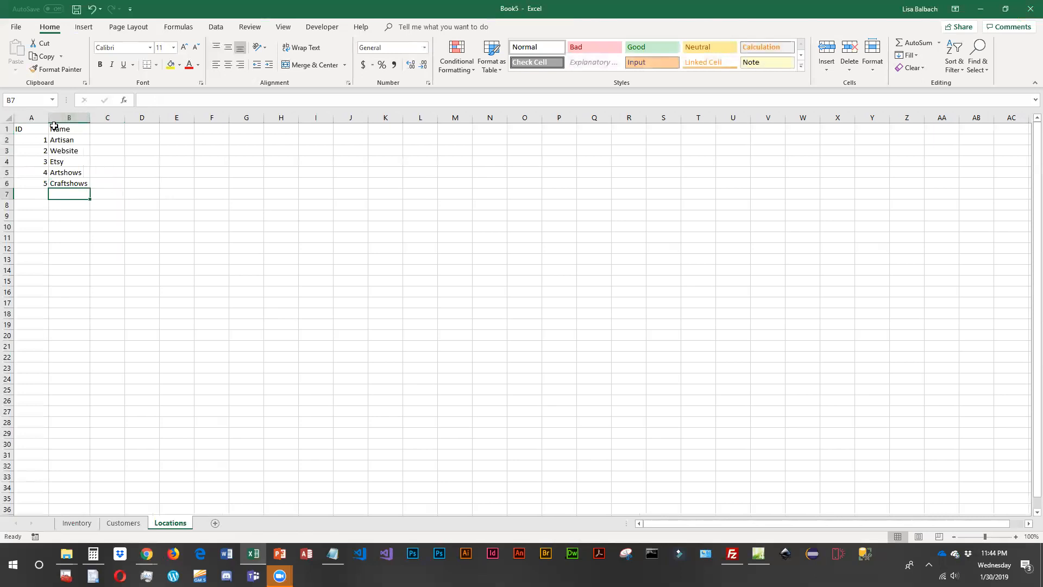
- Change the name of location 1 in B2 to "Co-op Gallery"
left_click(65, 140)
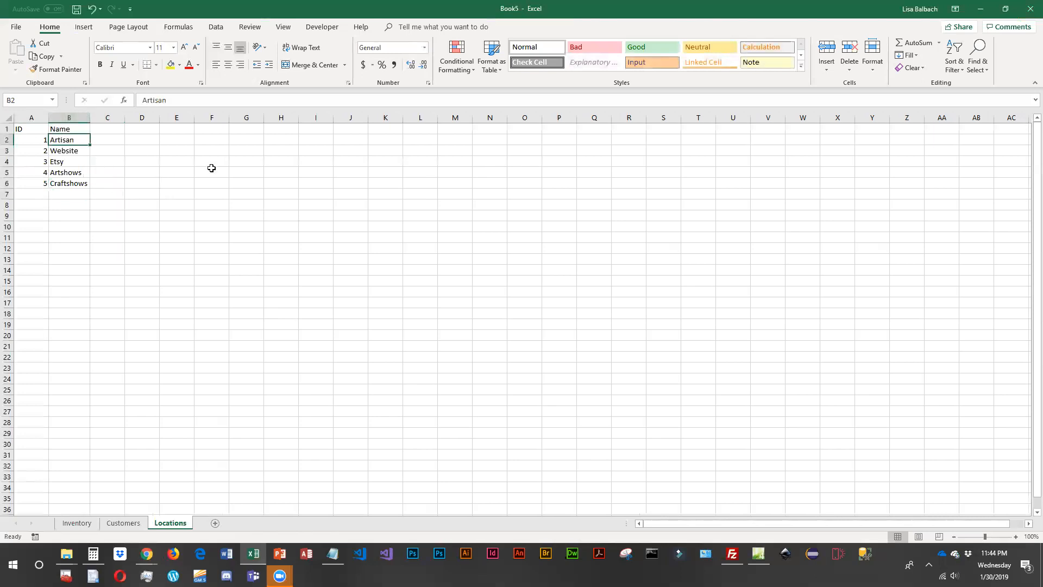
type("C")
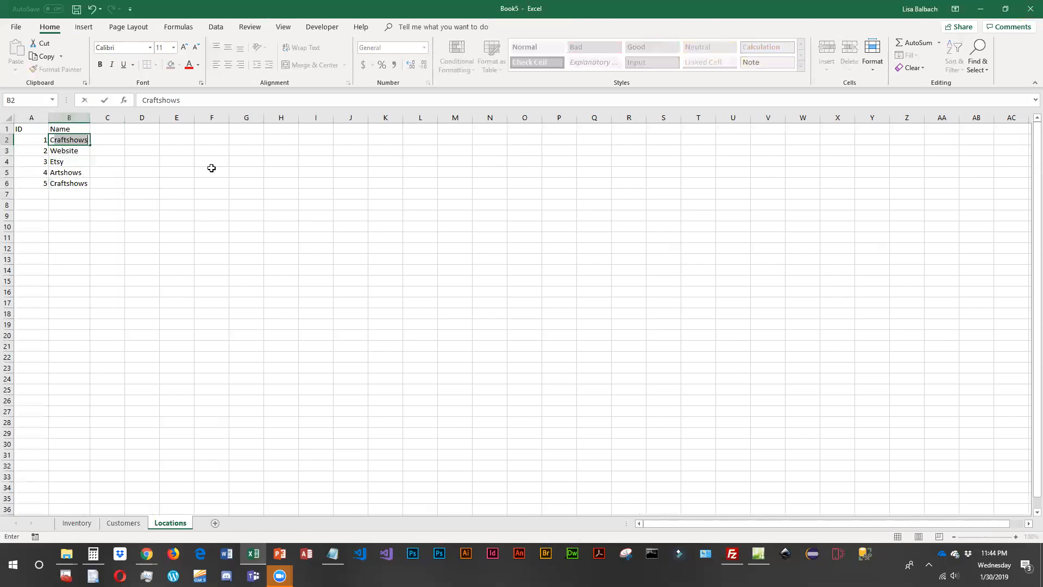
type("o-op Gallery")
key("Return")
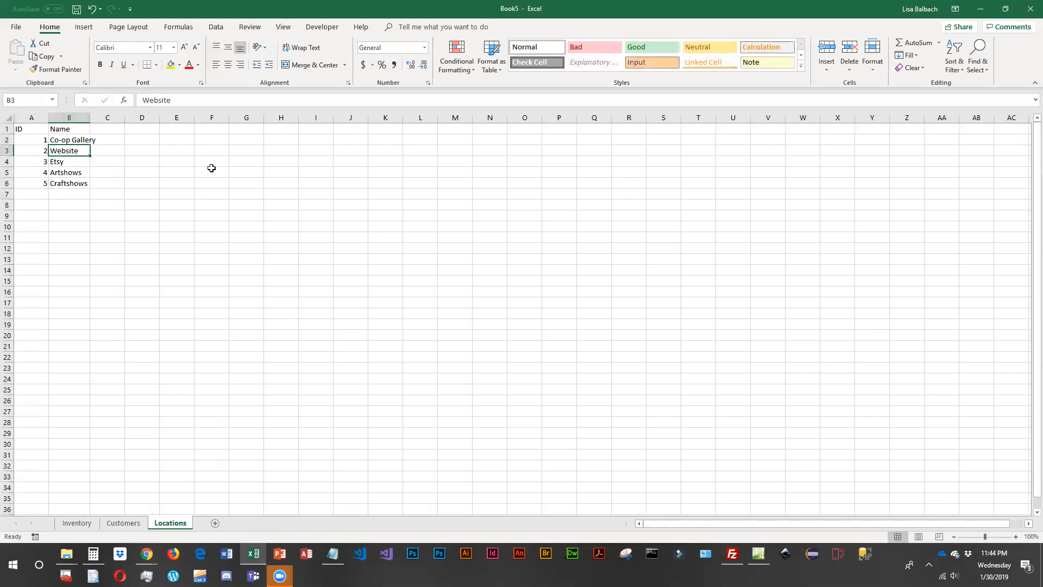
- Add location record 6, "Gallery", in row 7, then autofit column B and widen column A slightly
left_click(40, 194)
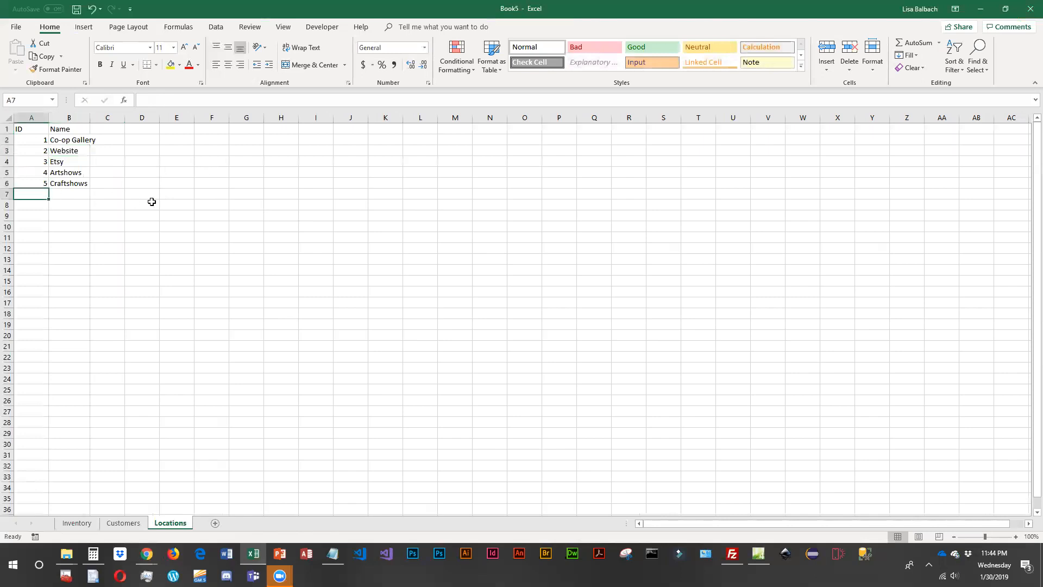
type("6")
key("Tab")
type("Galler")
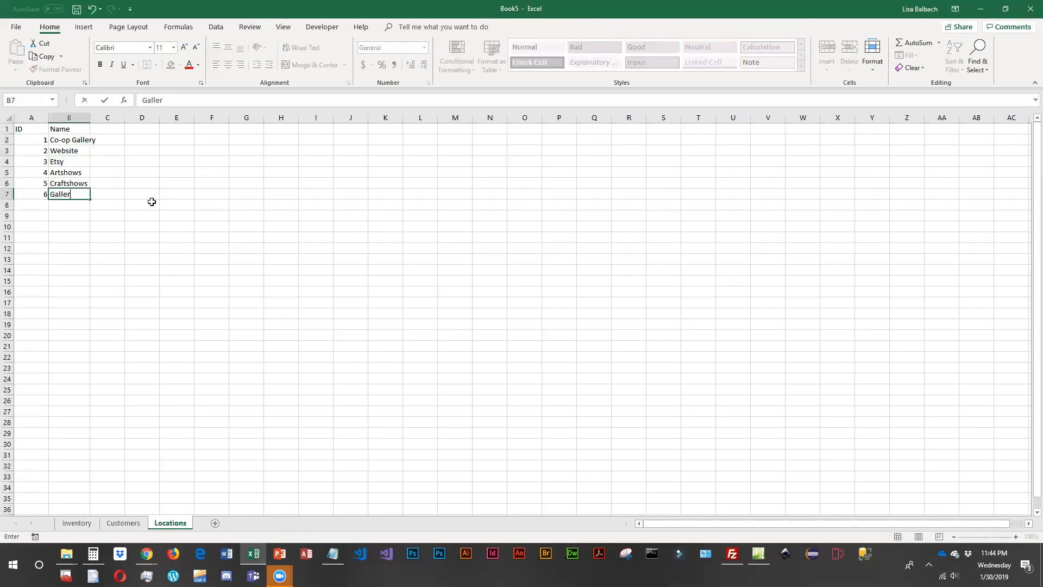
type("y")
key("Return")
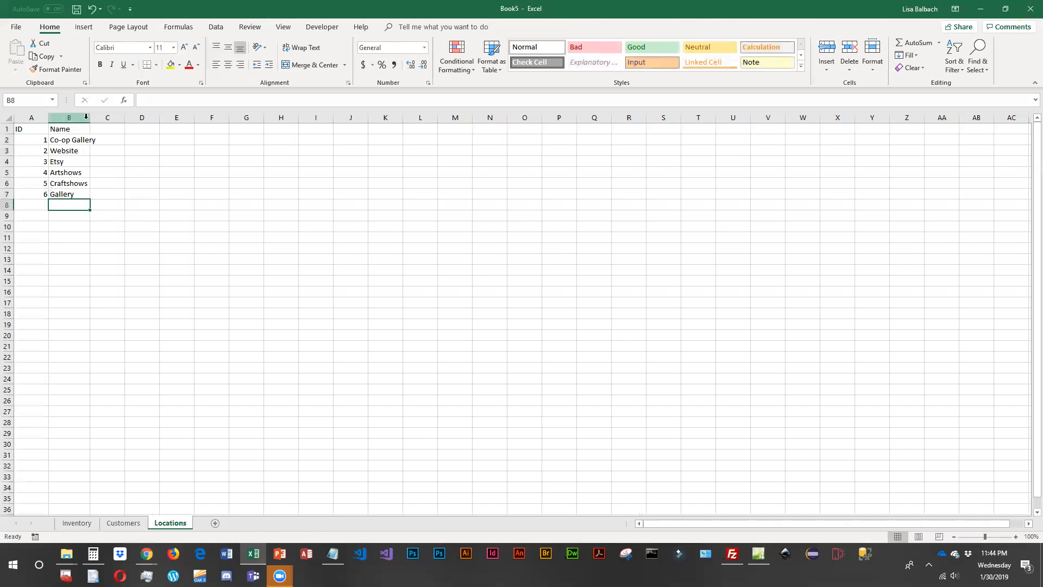
double_click(90, 117)
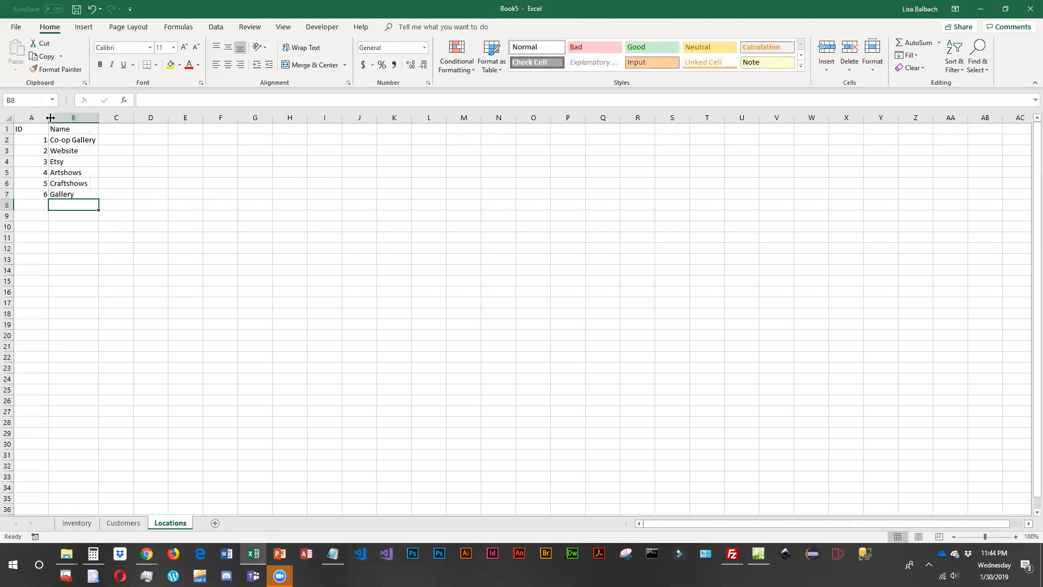
left_click_drag(50, 118, 53, 119)
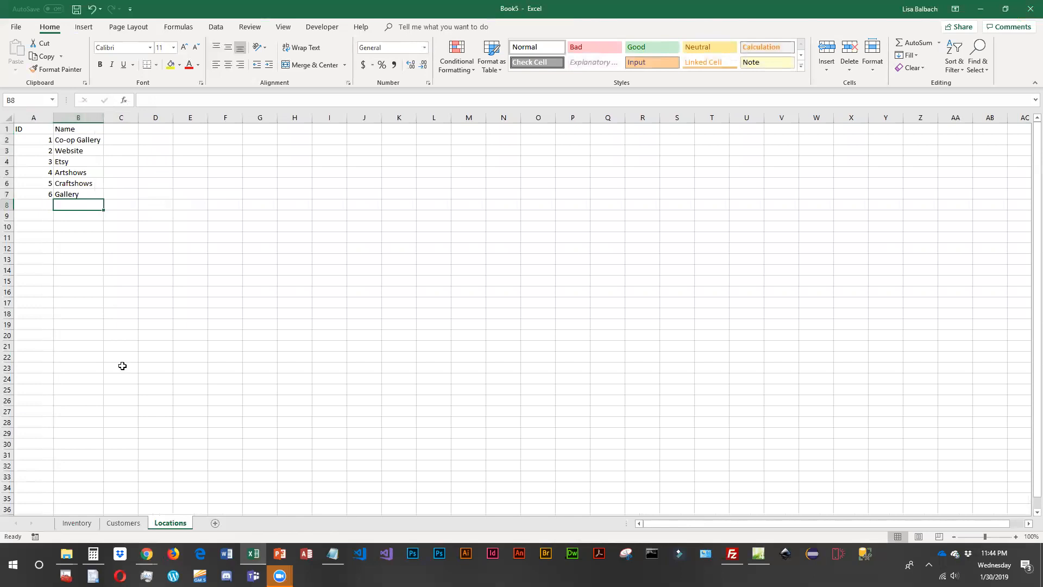
- Add a fourth worksheet after Locations and name it "Order"
left_click(78, 523)
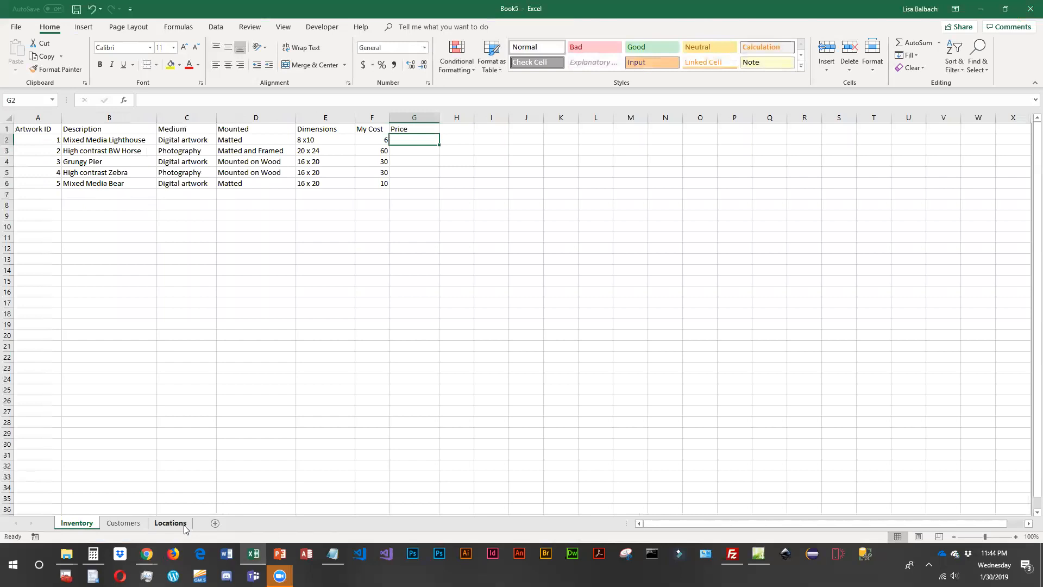
left_click(132, 523)
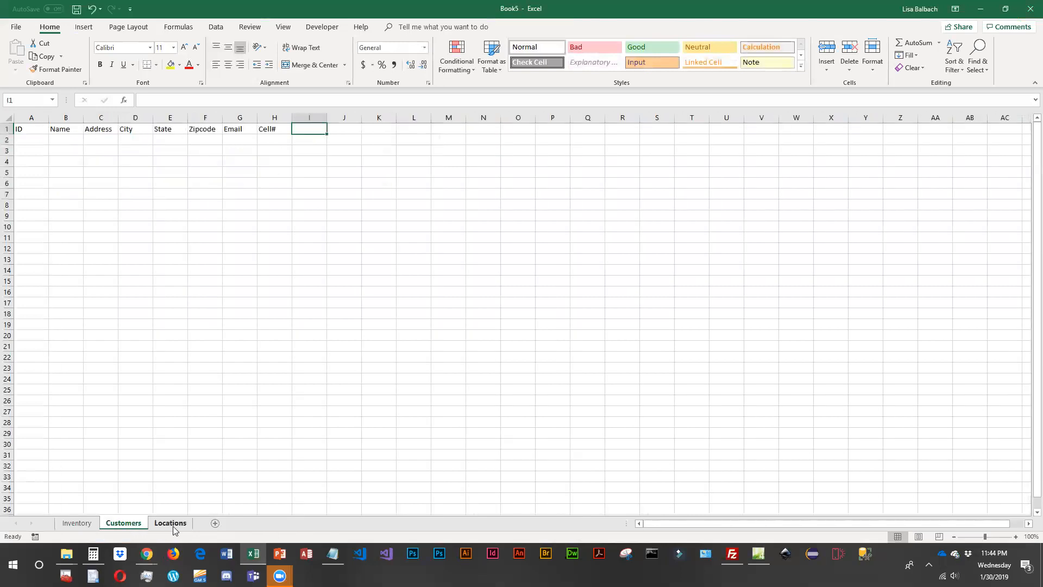
left_click(216, 523)
left_click_drag(163, 527, 229, 520)
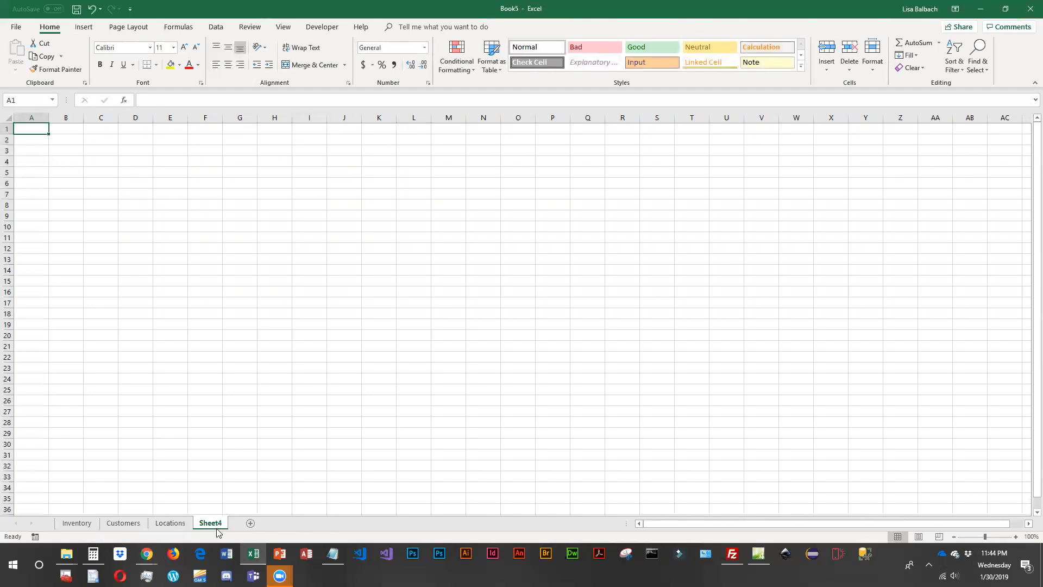
double_click(215, 523)
type("Order")
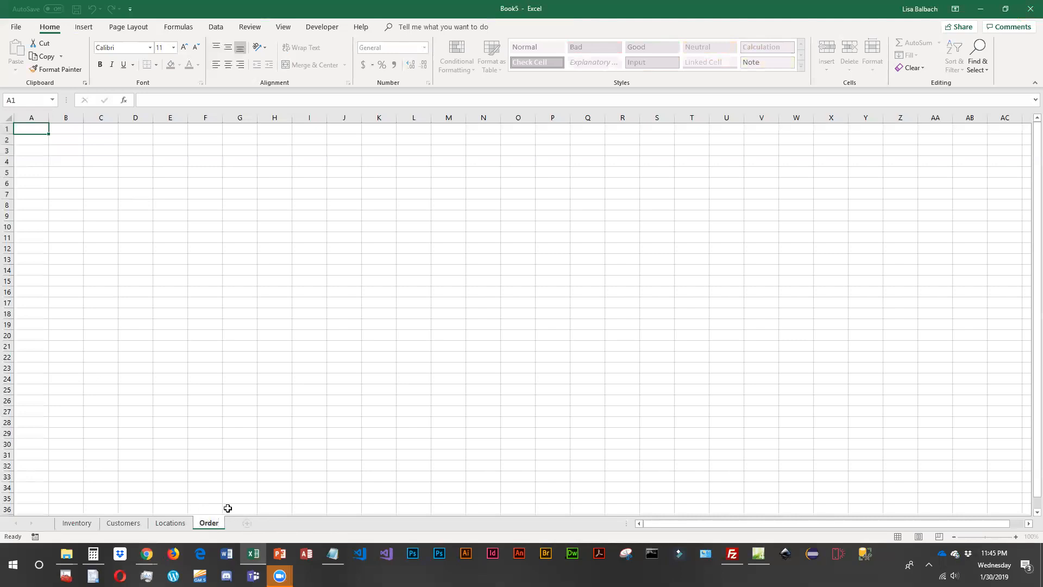
key("Return")
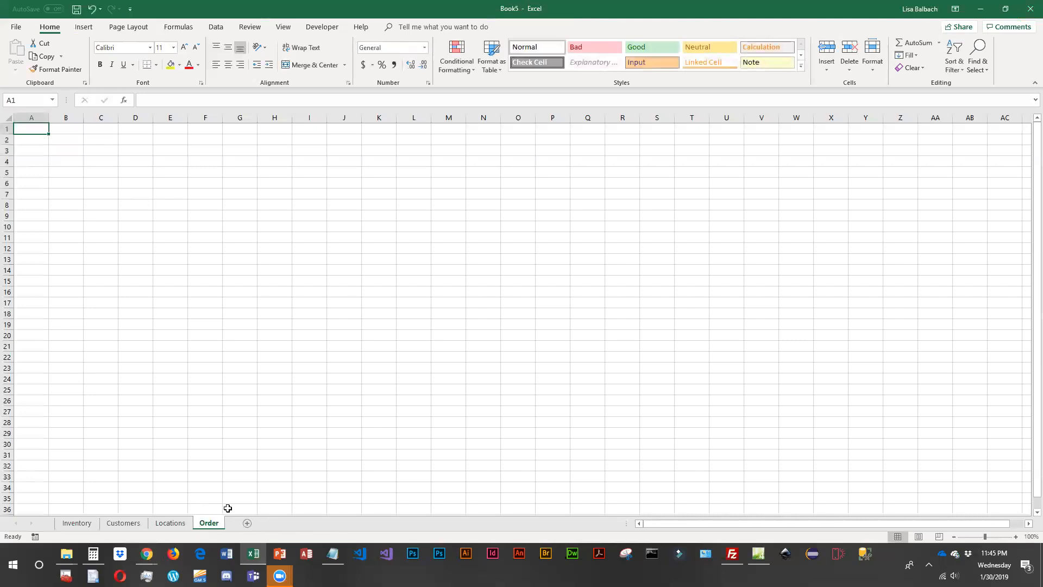
- Add a fifth worksheet after Order and name it "OrderDetails"
left_click(247, 523)
double_click(242, 523)
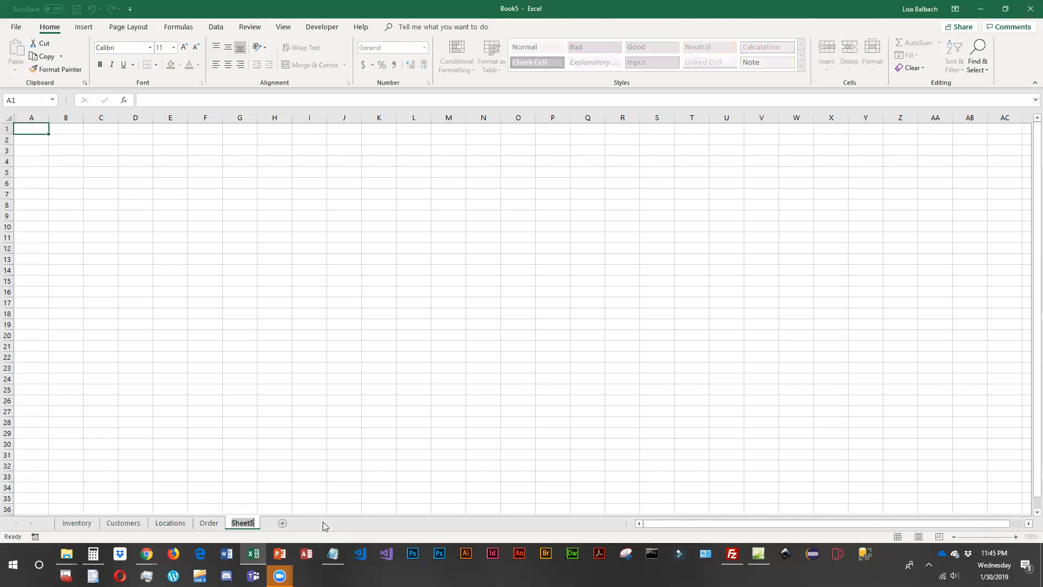
type("OrderDetails")
key("Return")
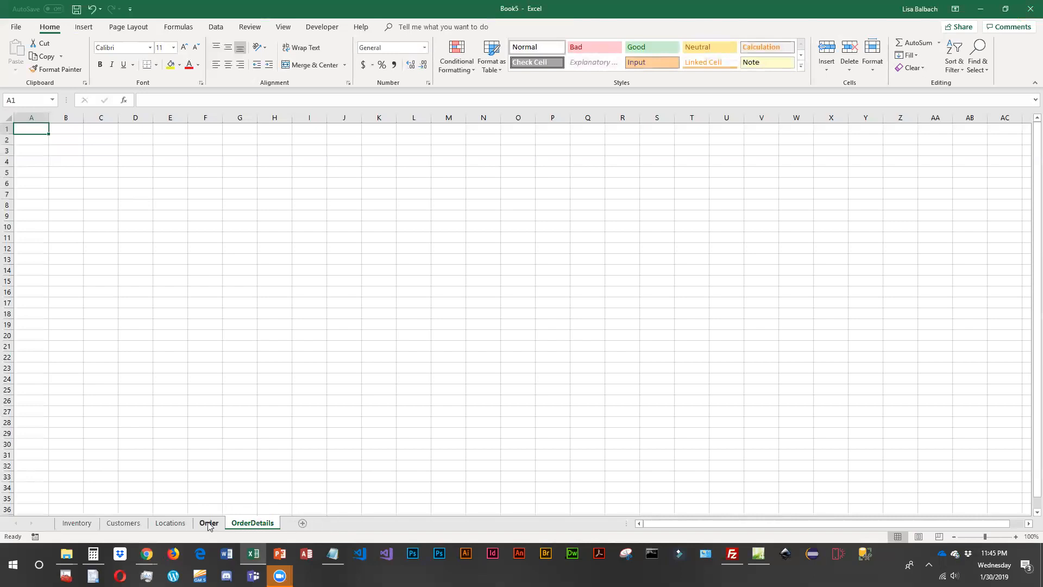
- Review the records on the Inventory, Customers and Locations sheets
left_click(127, 522)
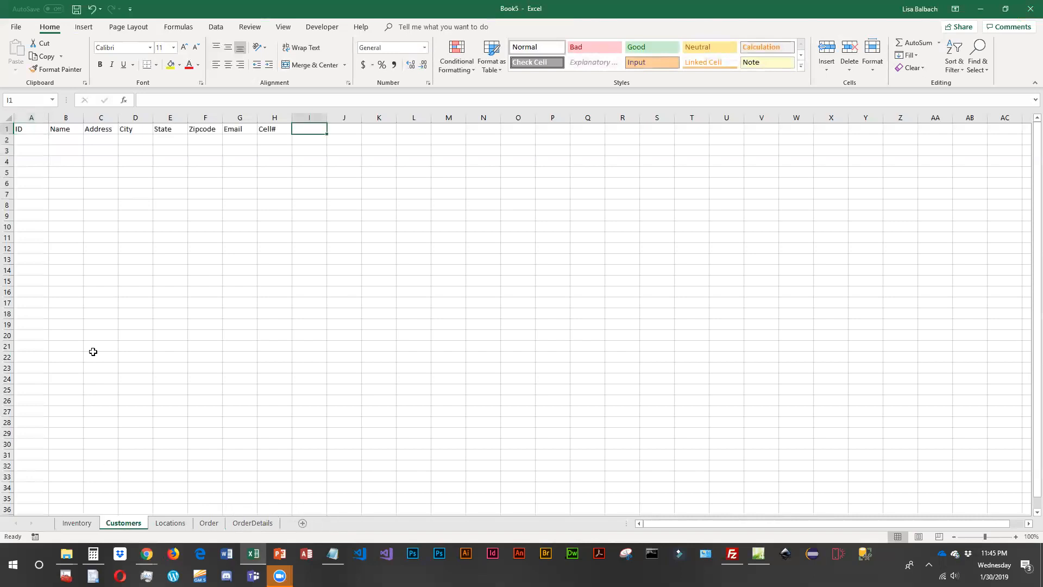
left_click(174, 525)
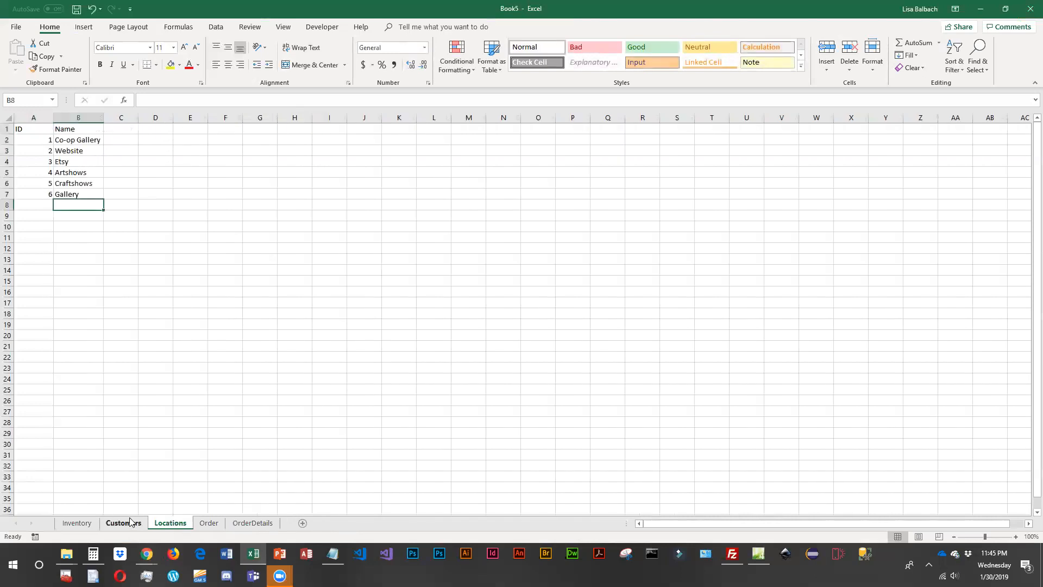
left_click(207, 527)
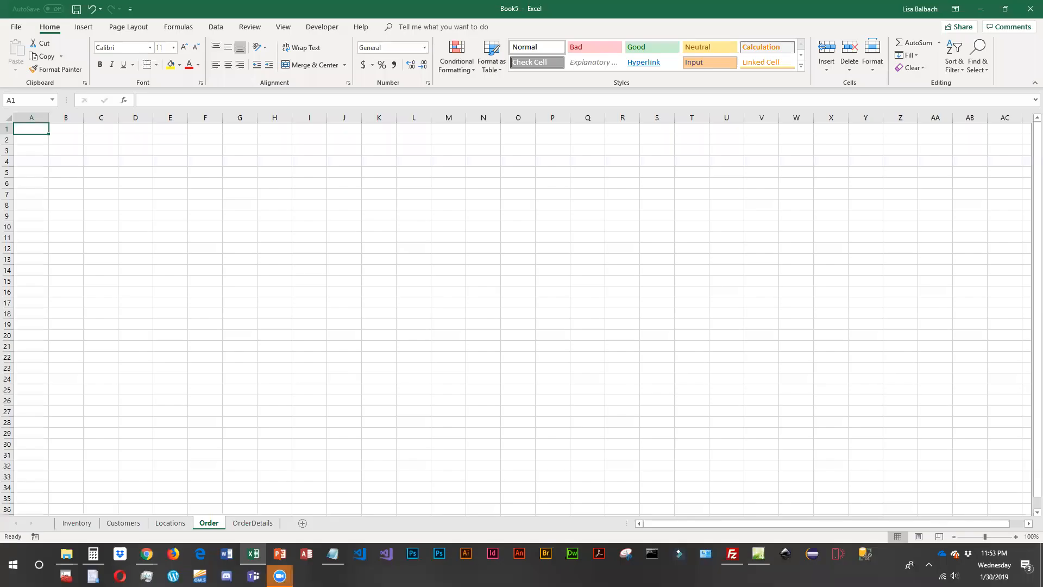
left_click(77, 523)
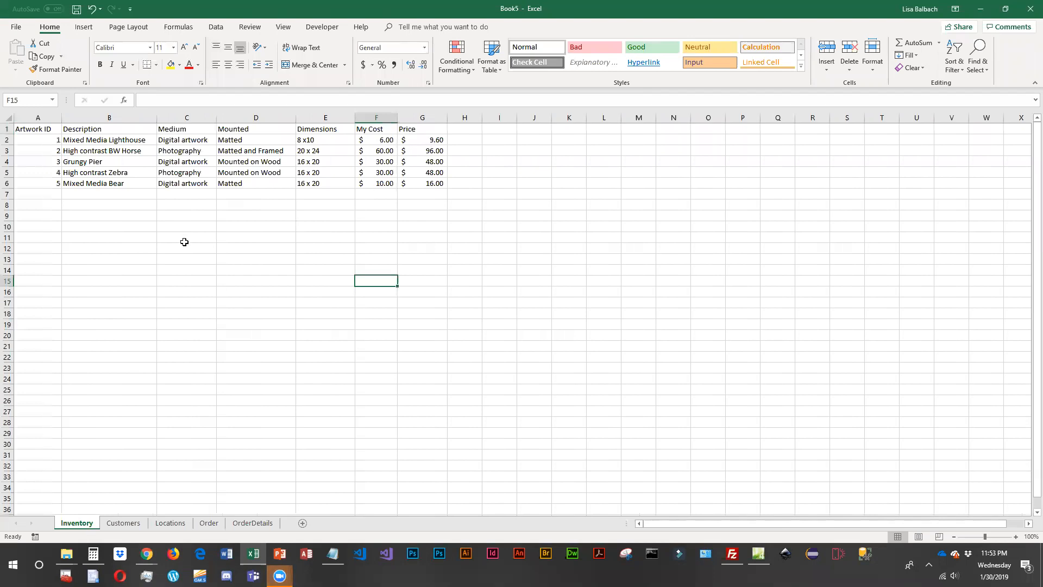
left_click(128, 527)
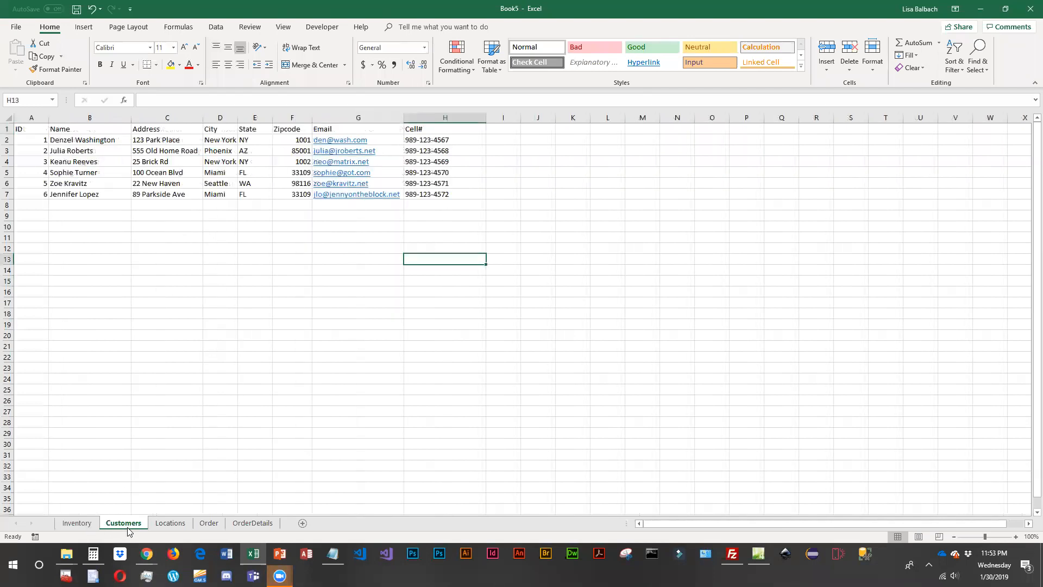
left_click(176, 525)
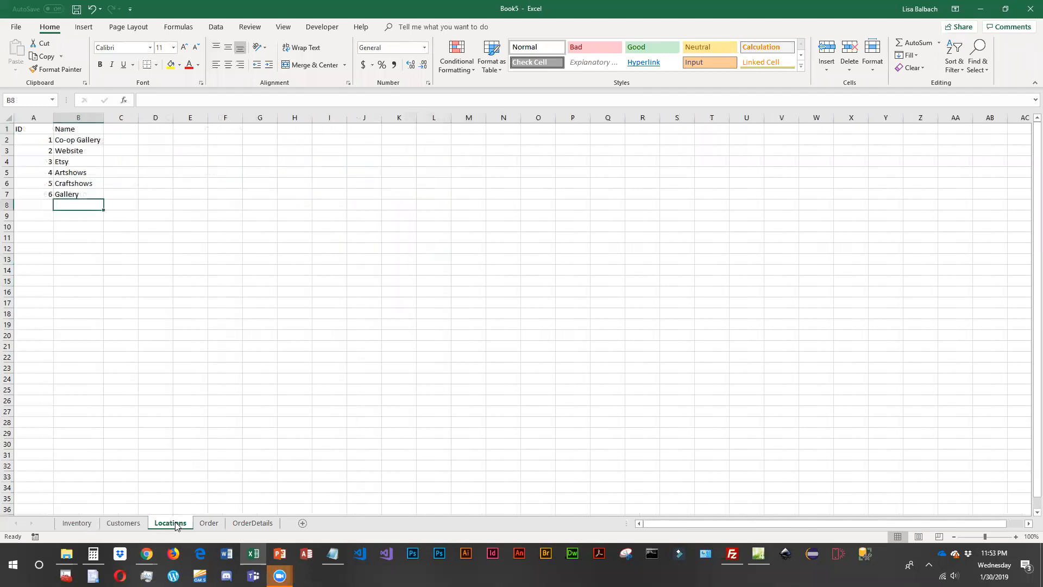
- Enter the headers "ID", "Date" and "LocationID" in A1:C1 of the Order sheet
left_click(214, 525)
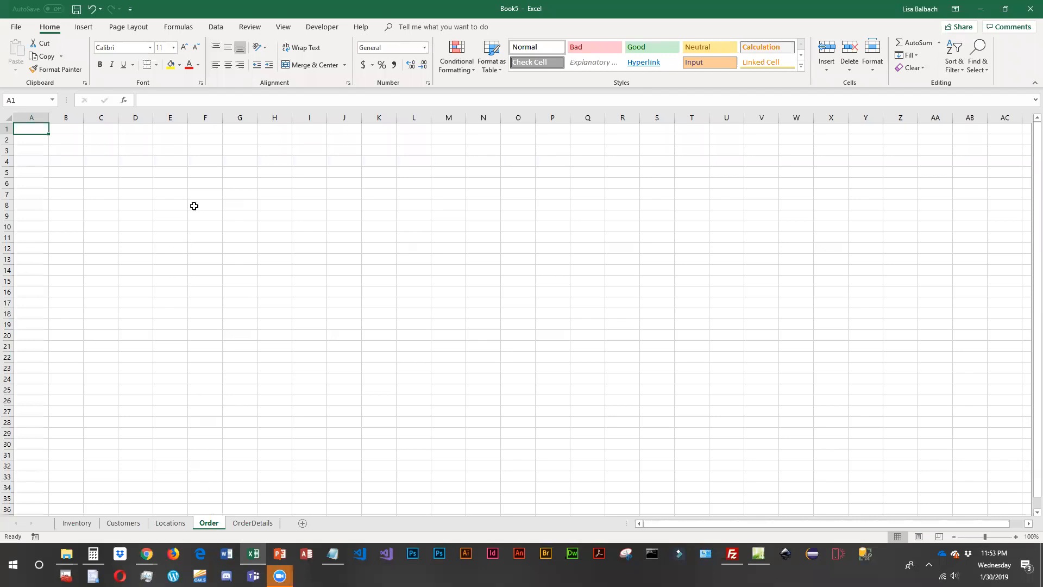
type("ID")
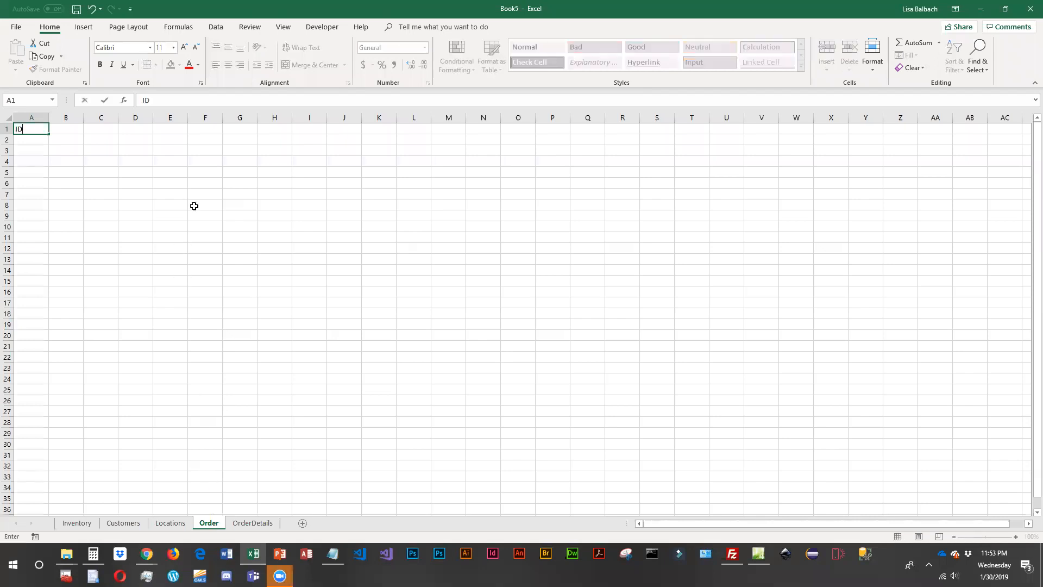
key("Tab")
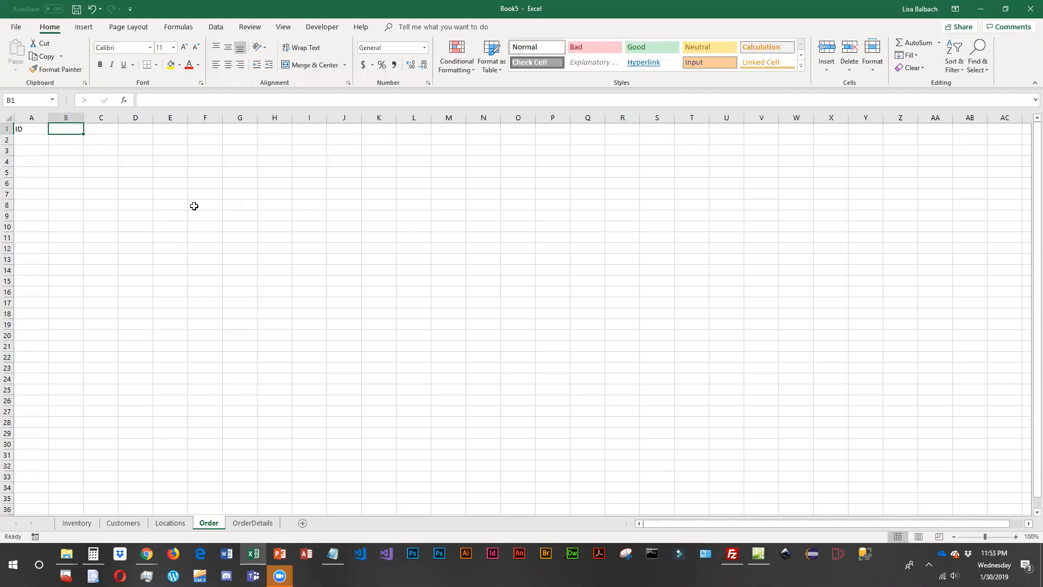
type("Date")
key("Tab")
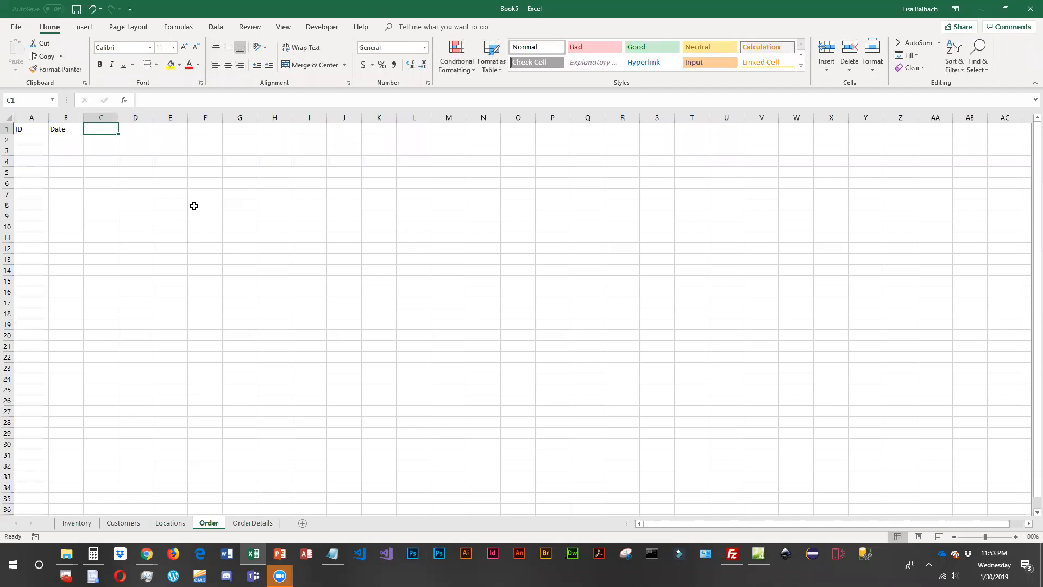
type("LocationID")
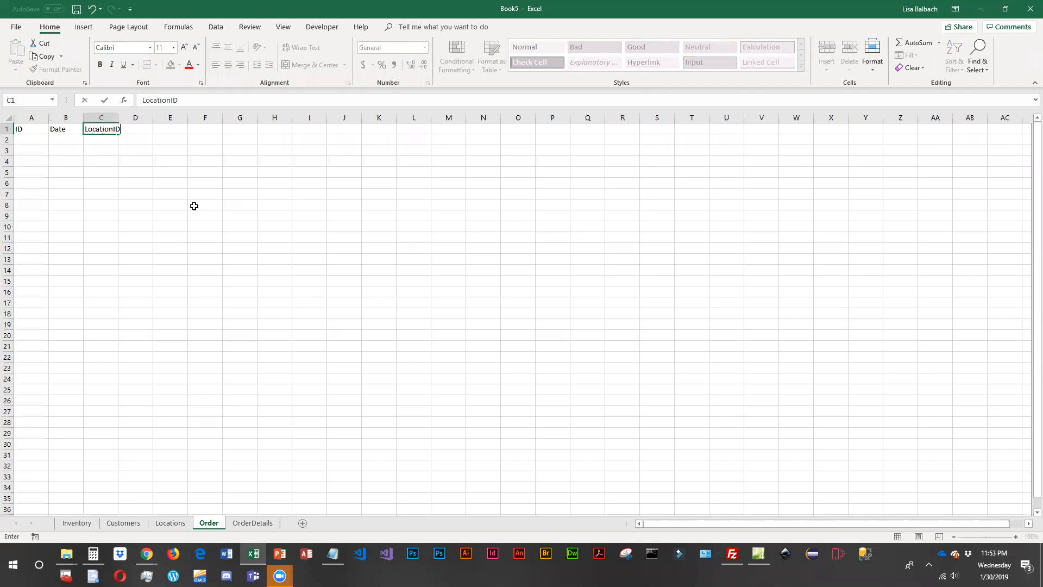
key("Tab")
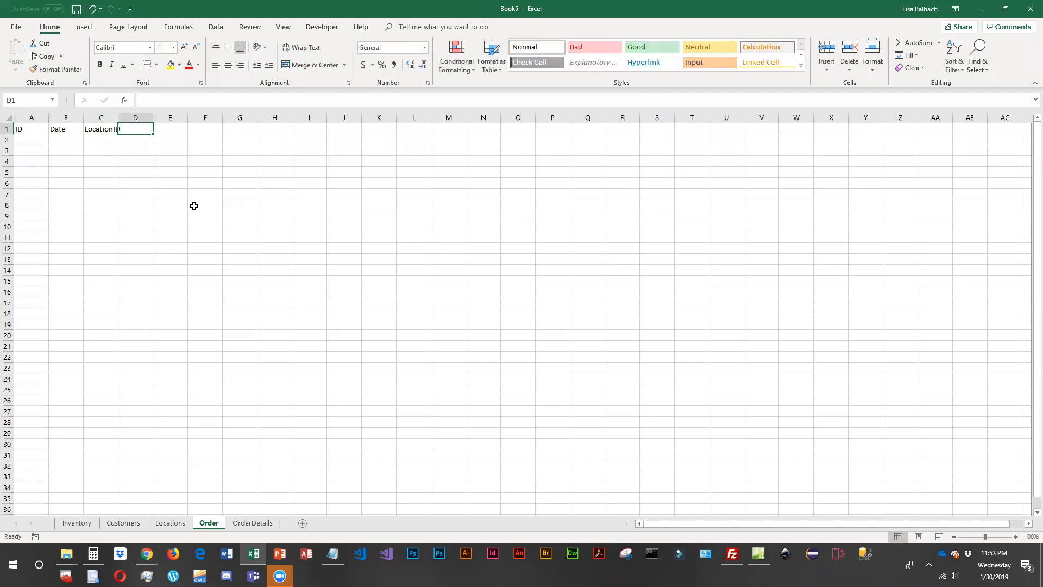
- Check the IDs on the Locations sheet and enter order IDs 1 through 6 in A2:A7 of the Order sheet
left_click(174, 524)
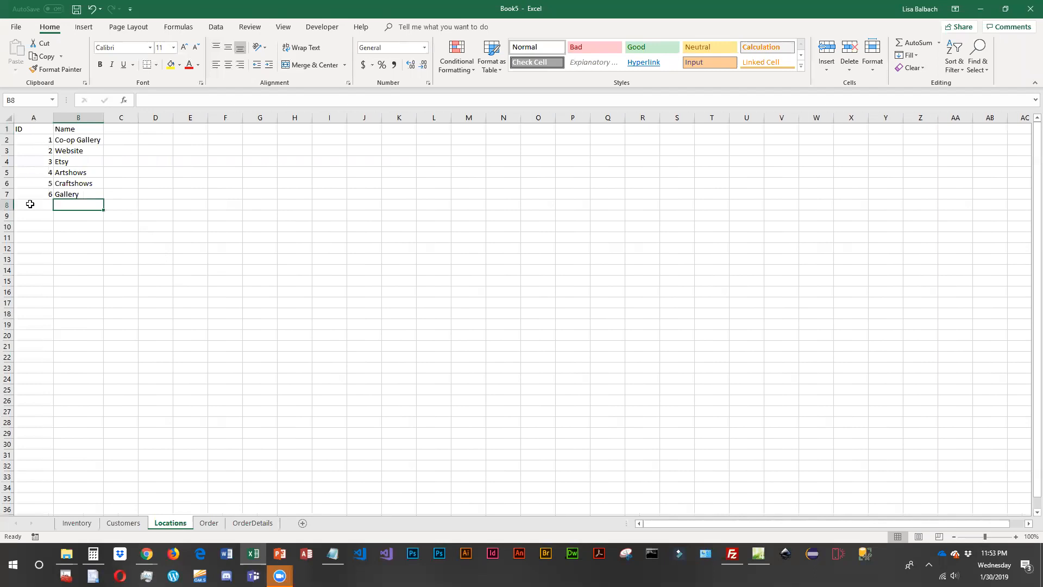
left_click(214, 526)
left_click(24, 140)
type("1 2 3 4 5 6")
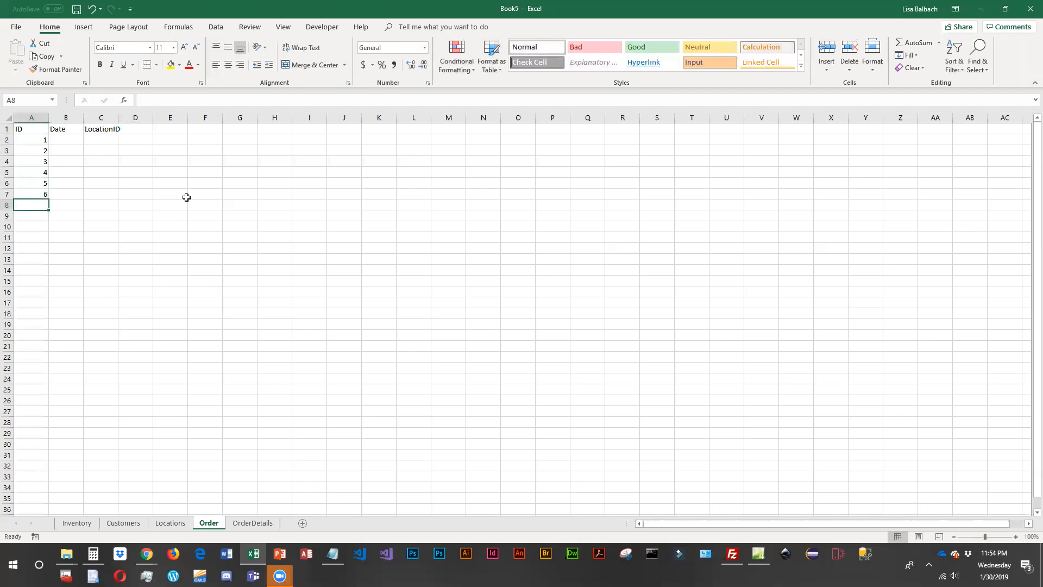
- Widen column C of the Order sheet so the LocationID header fits
key("Right")
key("Right")
key("Left")
key("Up")
key("Up")
key("Up")
key("Up")
key("Up")
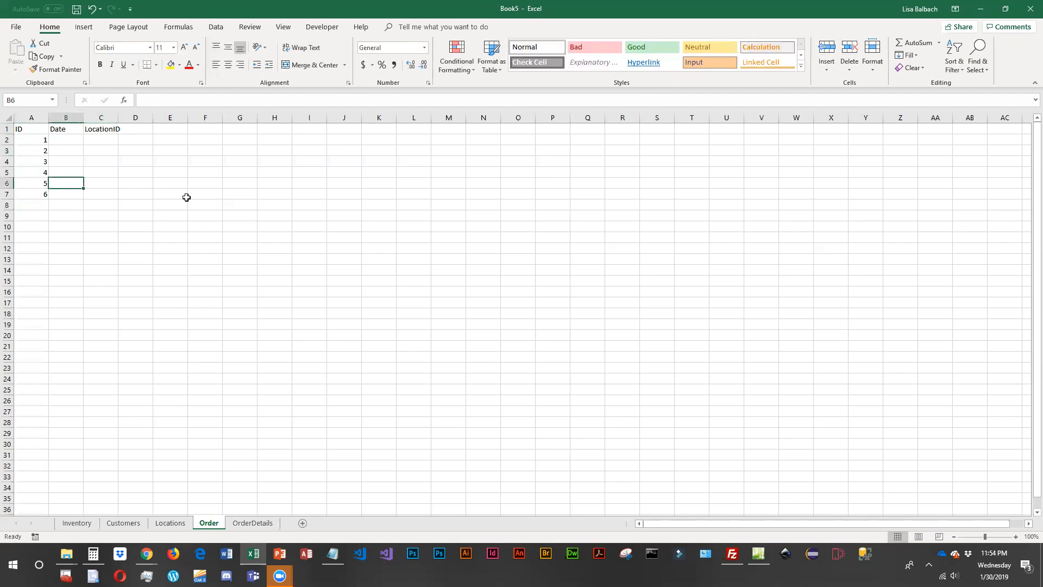
key("Up")
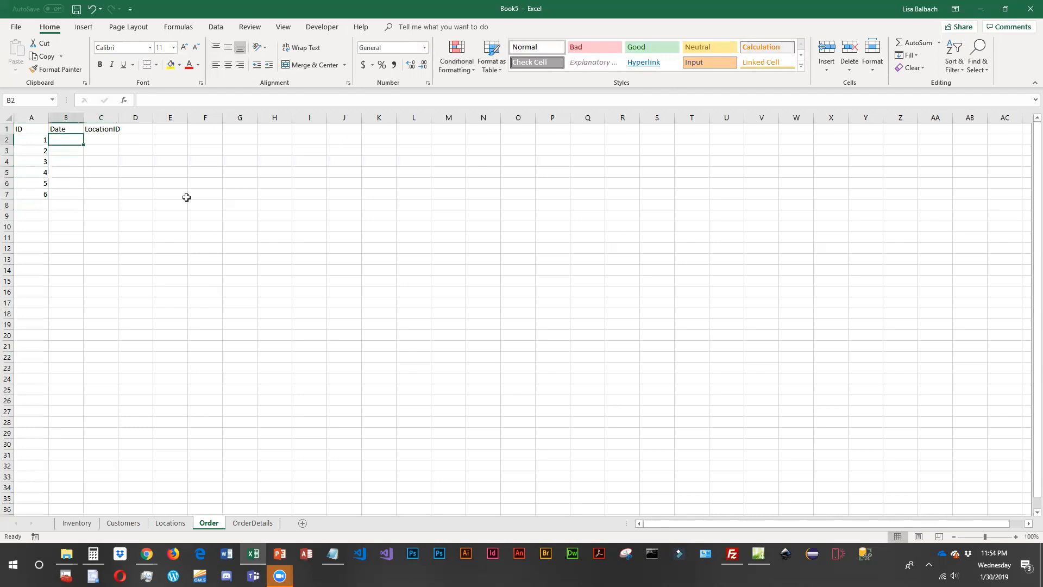
left_click_drag(119, 118, 130, 117)
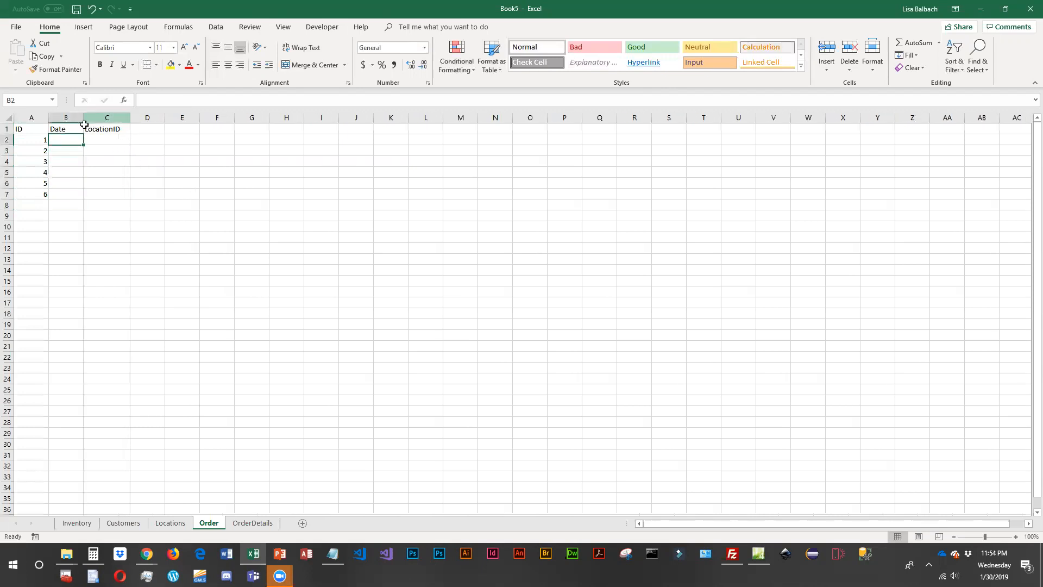
- Enter the location IDs 1, 1, 2, 5, 4 and 6 in C2:C7 of the Order sheet
left_click(102, 142)
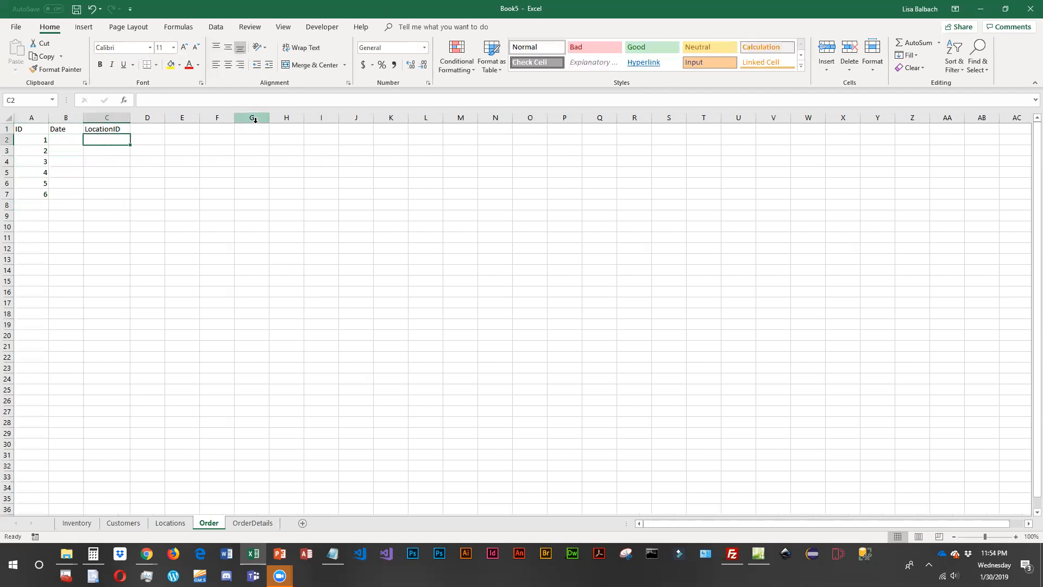
type("1")
key("Return")
type("1")
key("Return")
type("2")
key("Return")
type("5")
key("Return")
type("4")
key("Return")
type("6")
key("Return")
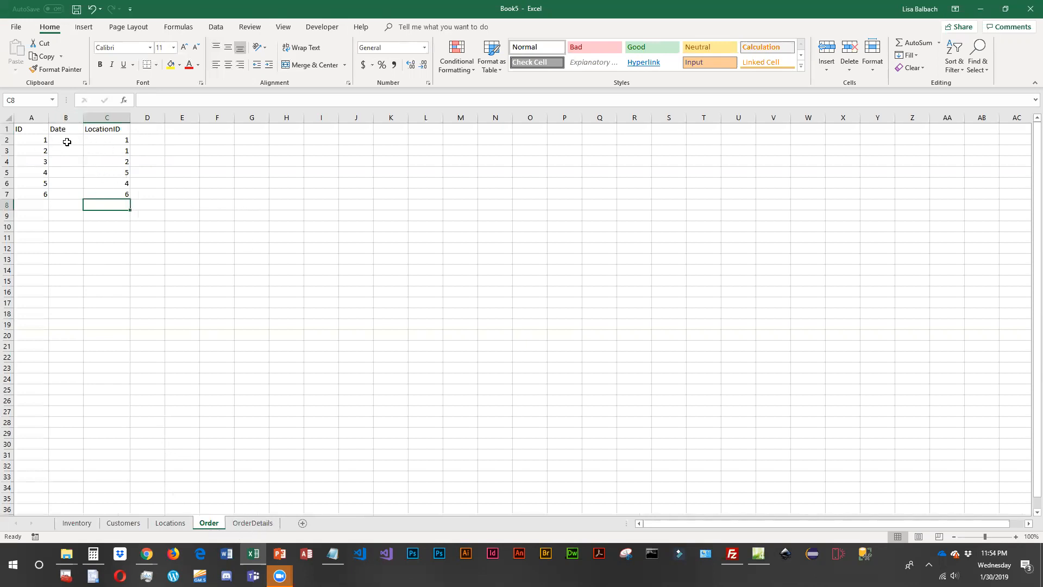
- Check the Customers sheet, add the header "CustomerID" in D1 of the Order sheet and widen column D to fit
left_click(143, 130)
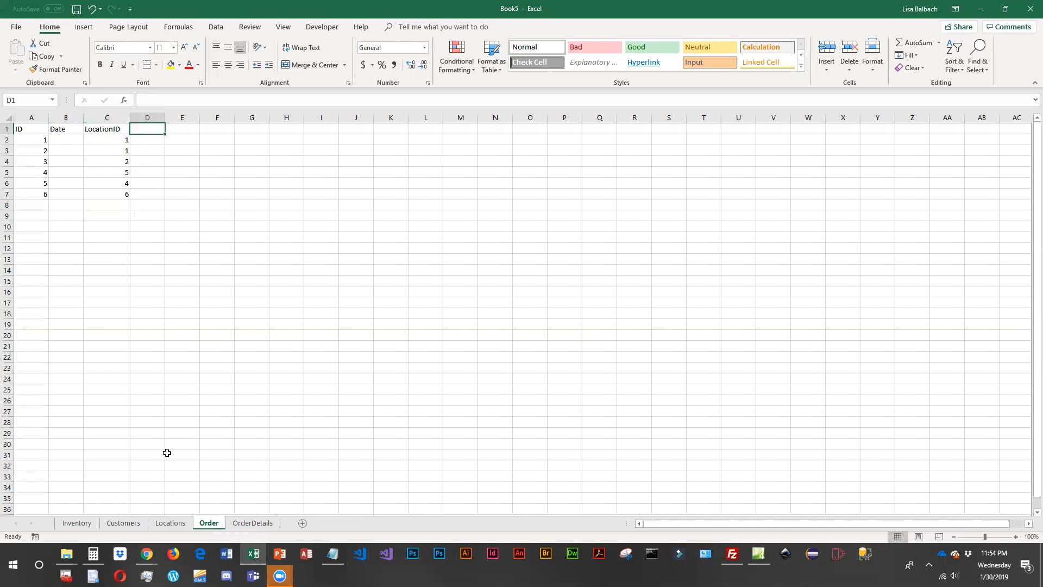
left_click(123, 523)
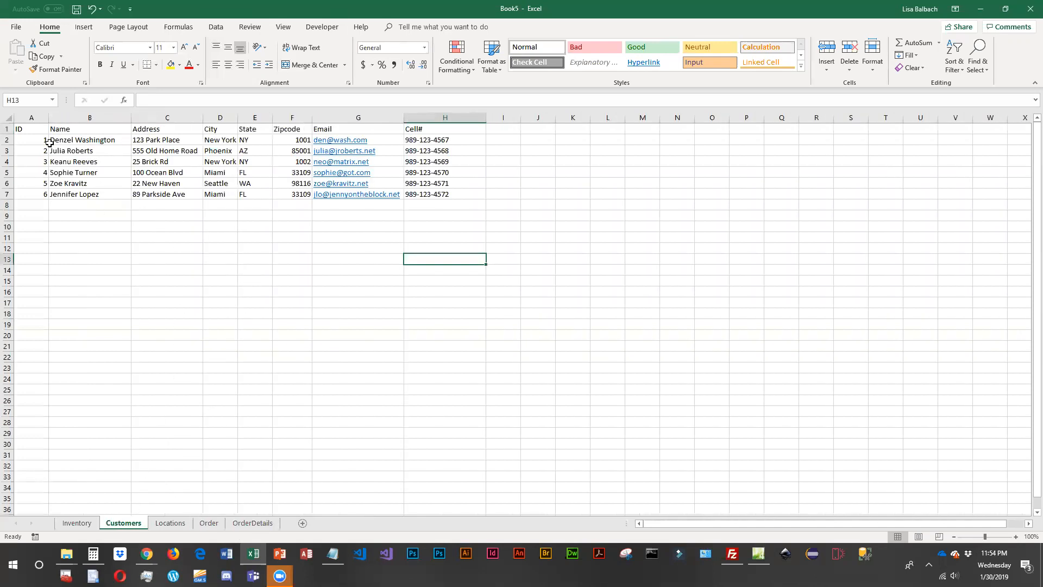
left_click(209, 523)
type("CustomerID")
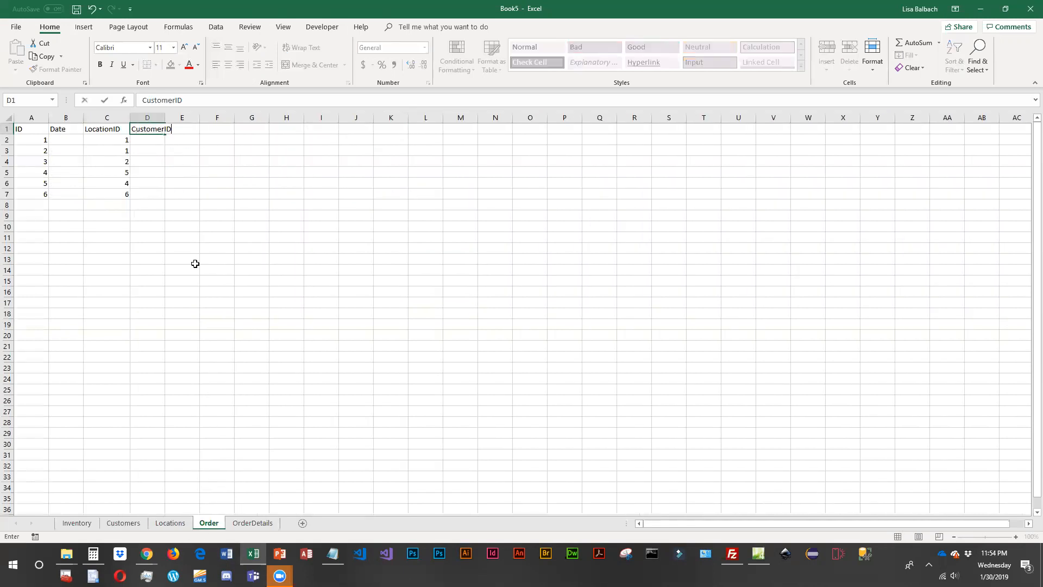
key("Return")
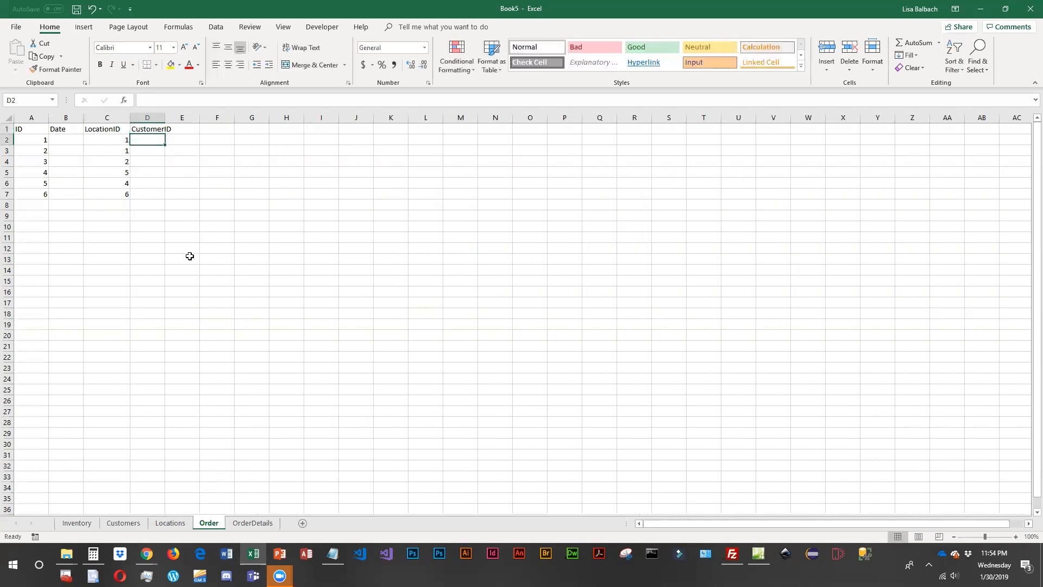
left_click_drag(167, 122, 176, 123)
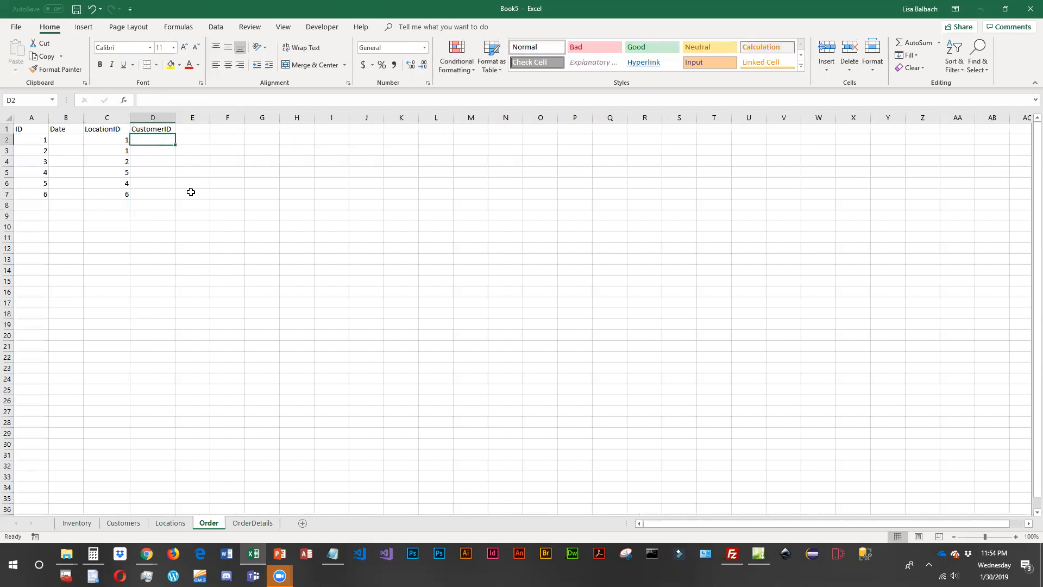
- Append "(PK)" to the Artwork ID header on the Inventory sheet and widen column A to fit
left_click(77, 522)
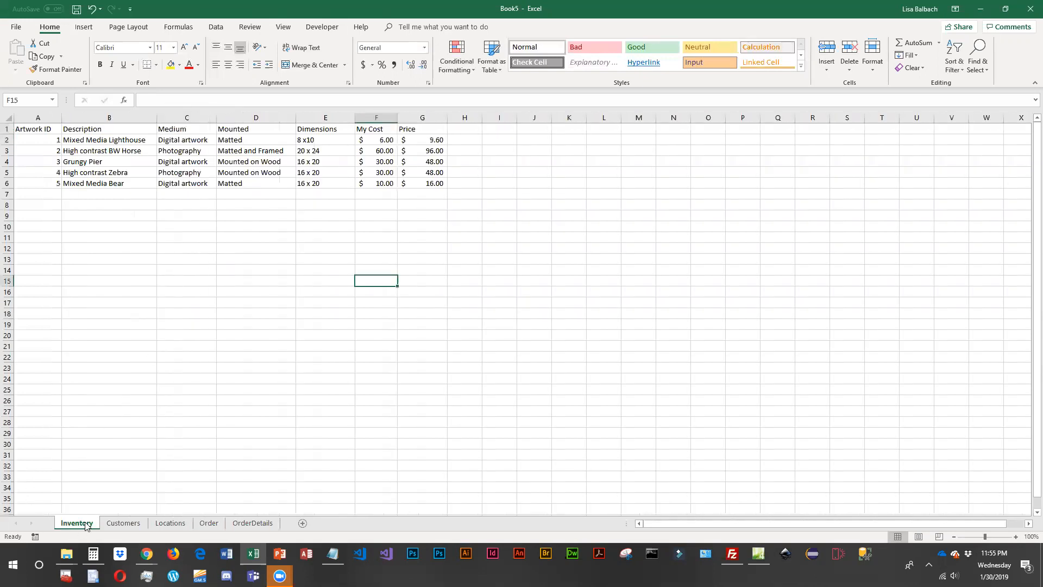
left_click(46, 130)
double_click(48, 129)
type("(PK)")
key("Return")
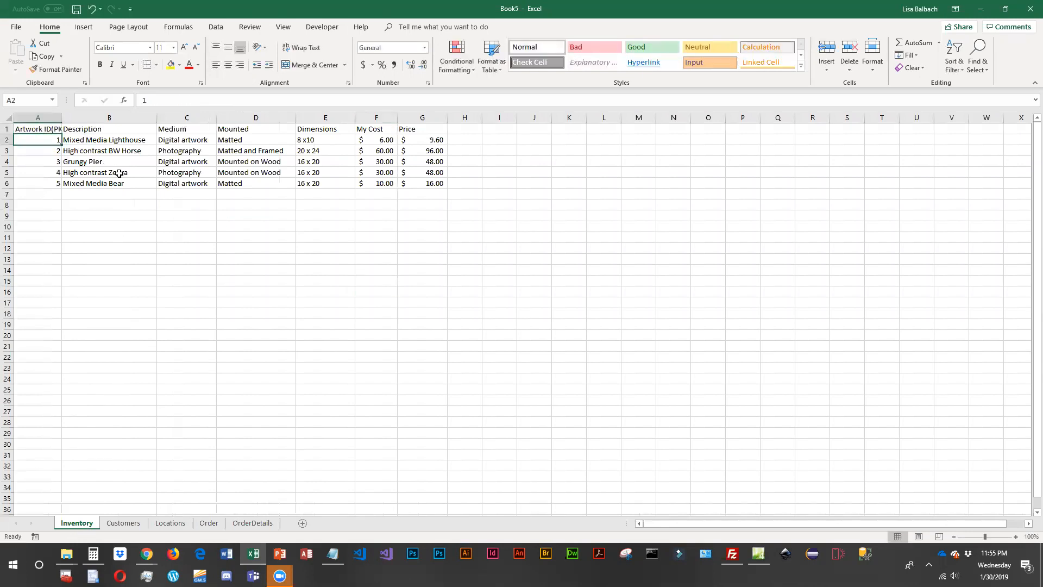
left_click_drag(62, 117, 75, 117)
- Change the ID header in A1 of the Customers sheet to "ID (PK)"
left_click(117, 525)
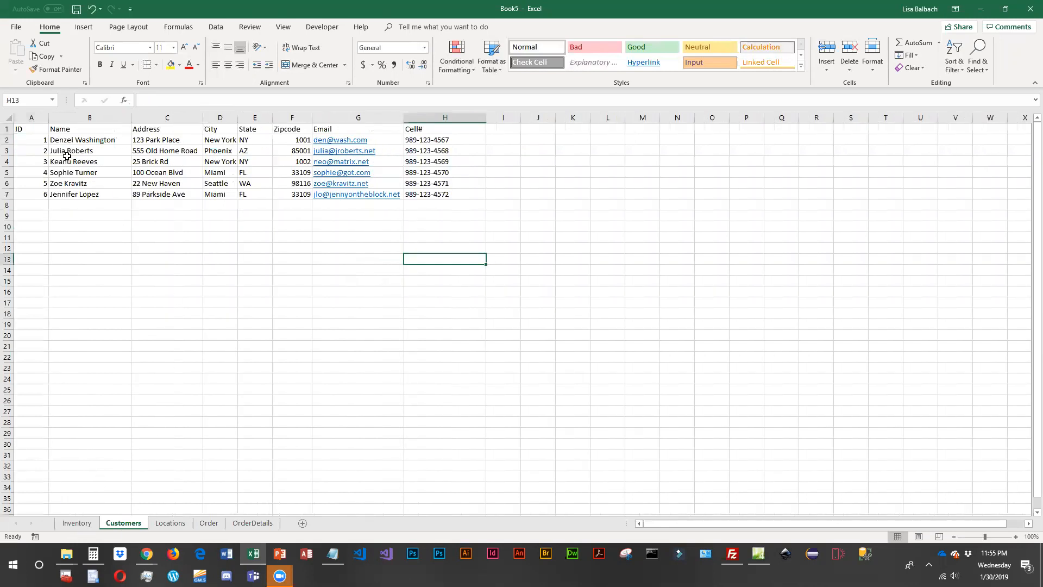
double_click(30, 128)
type("(PK)")
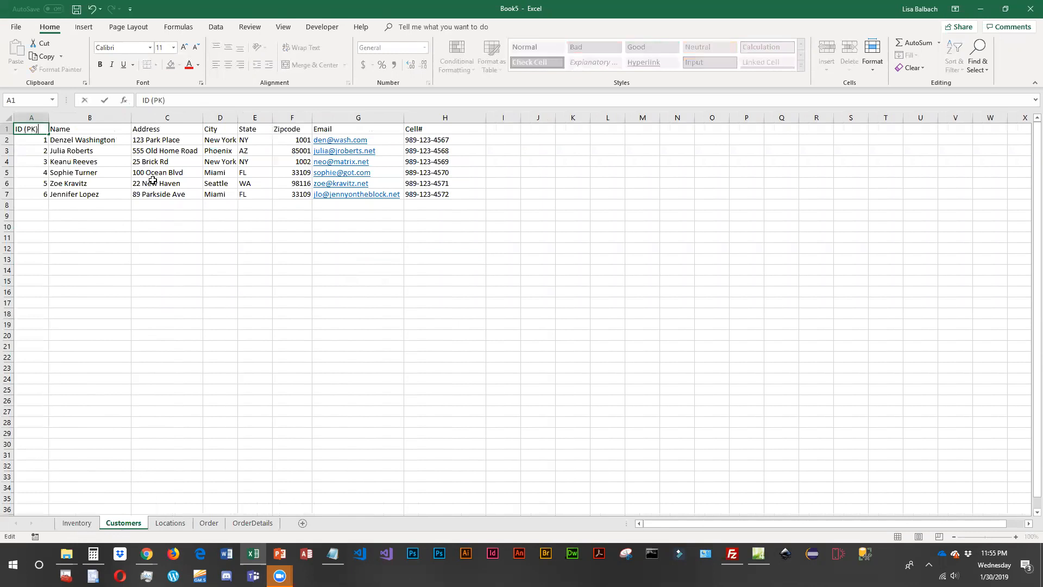
key("Return")
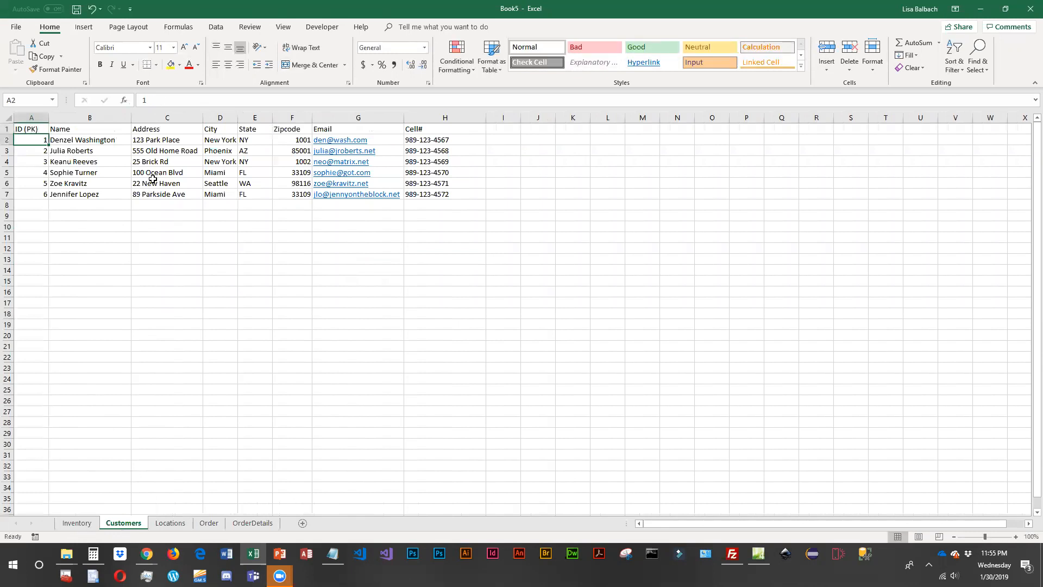
- Change the ID header in A1 of the Locations sheet to "ID (PK)"
left_click(170, 523)
double_click(31, 131)
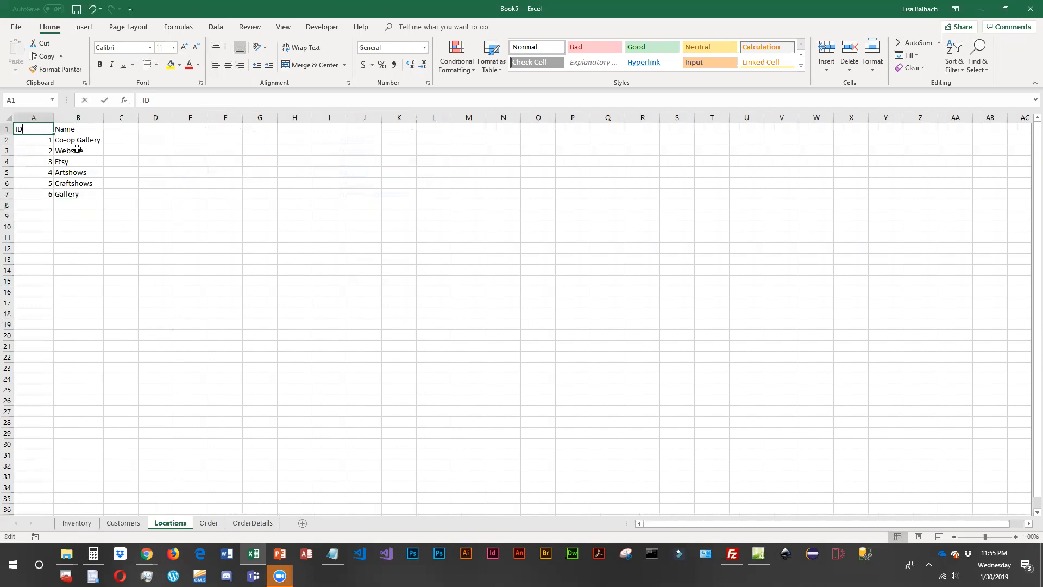
type("(PK)")
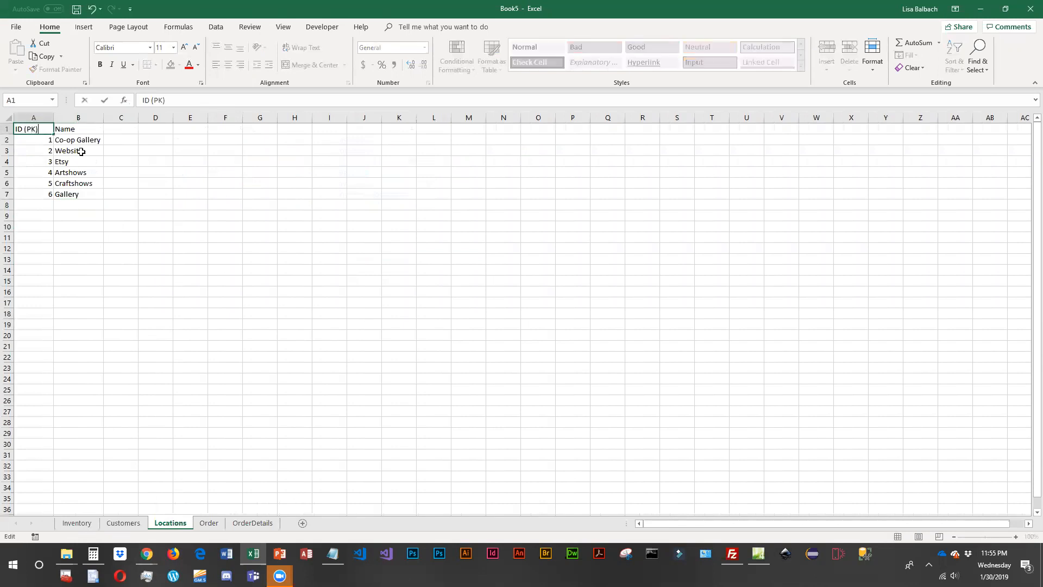
key("Return")
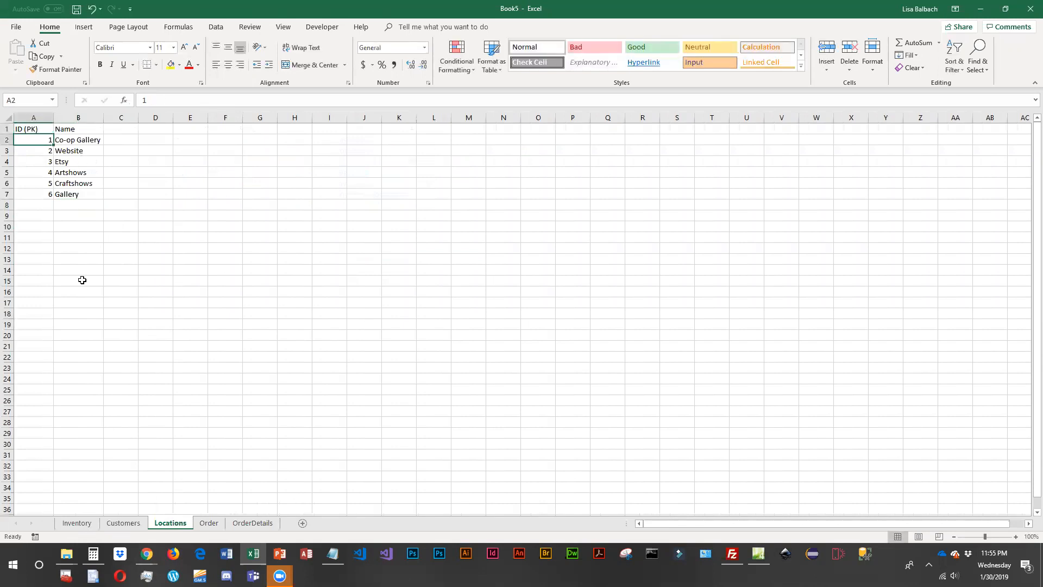
- Change the ID header in A1 of the Order sheet to "ID (PK)"
left_click(219, 524)
double_click(30, 129)
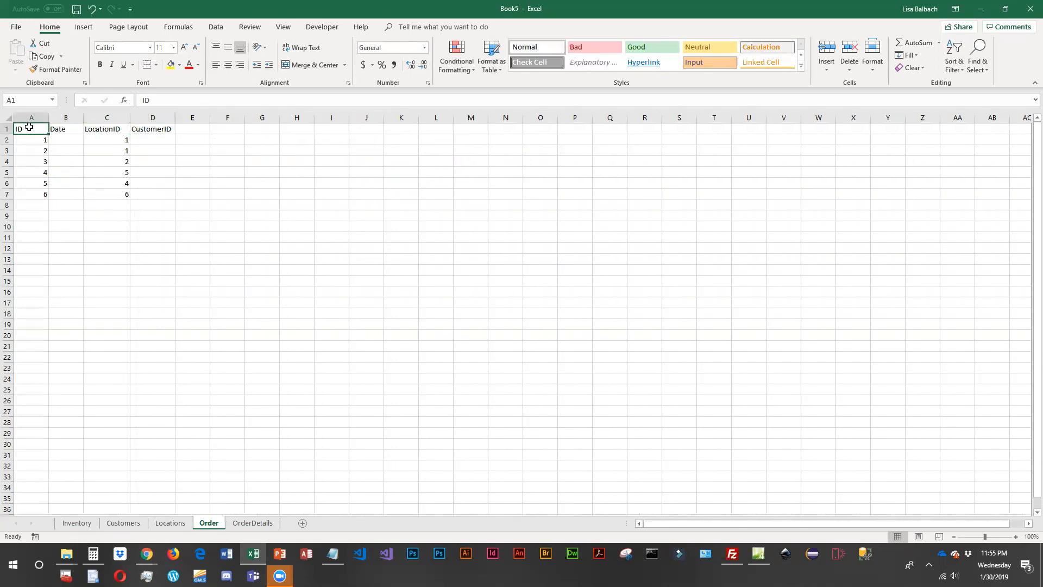
type("(PK)")
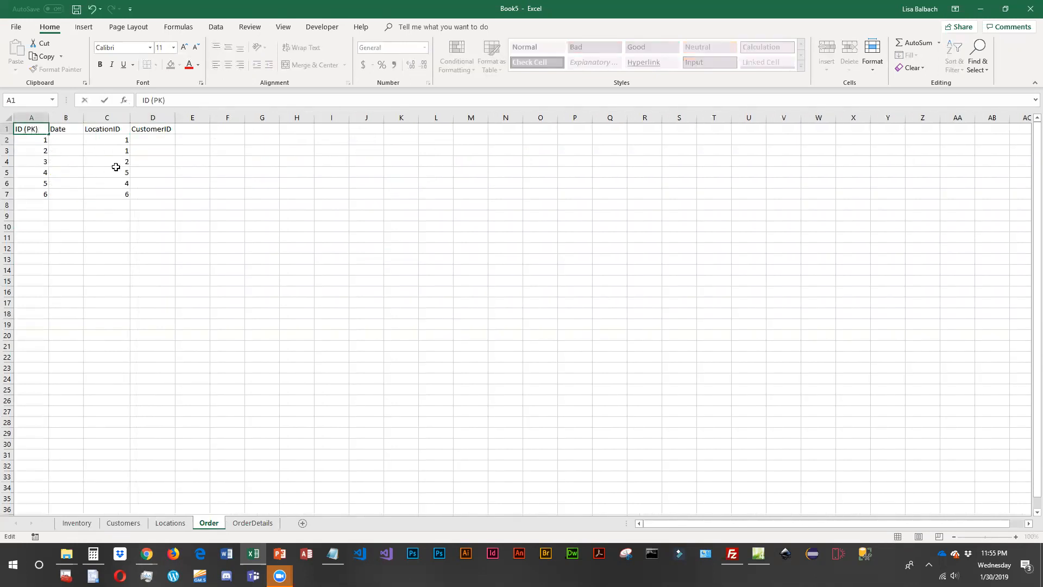
key("Return")
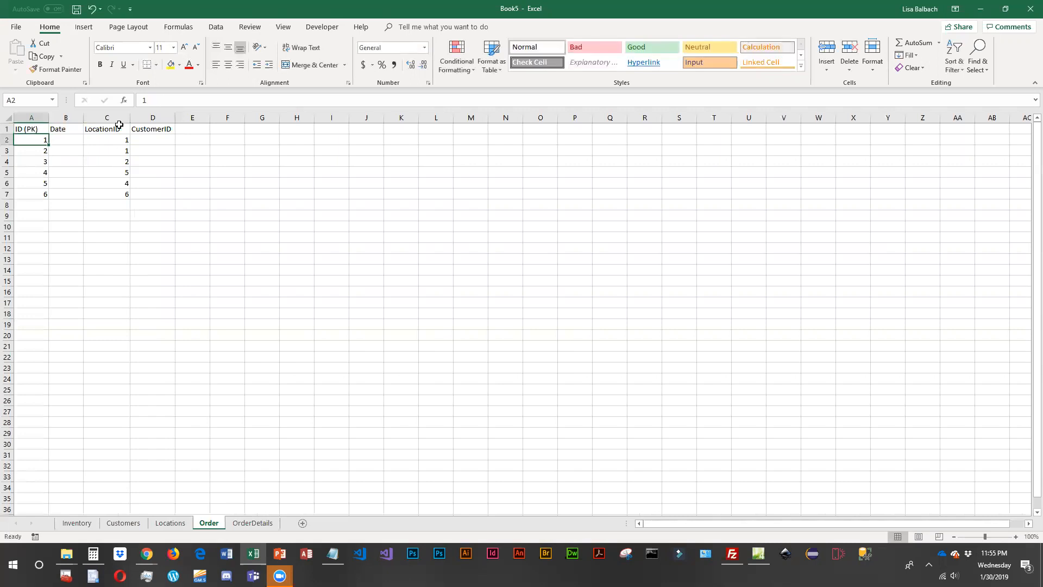
- Widen columns C and D of the Order sheet and change their headers to "LocationID (FK)" and "CustomerID (FK)"
left_click_drag(131, 118, 140, 117)
double_click(135, 133)
type("(FK)")
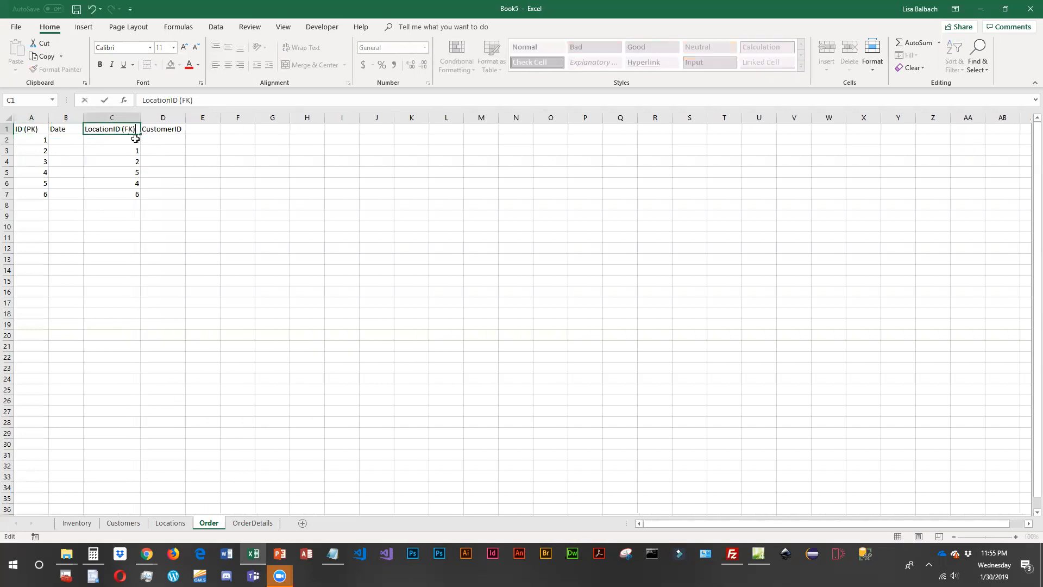
key("Return")
left_click_drag(185, 117, 199, 118)
double_click(187, 130)
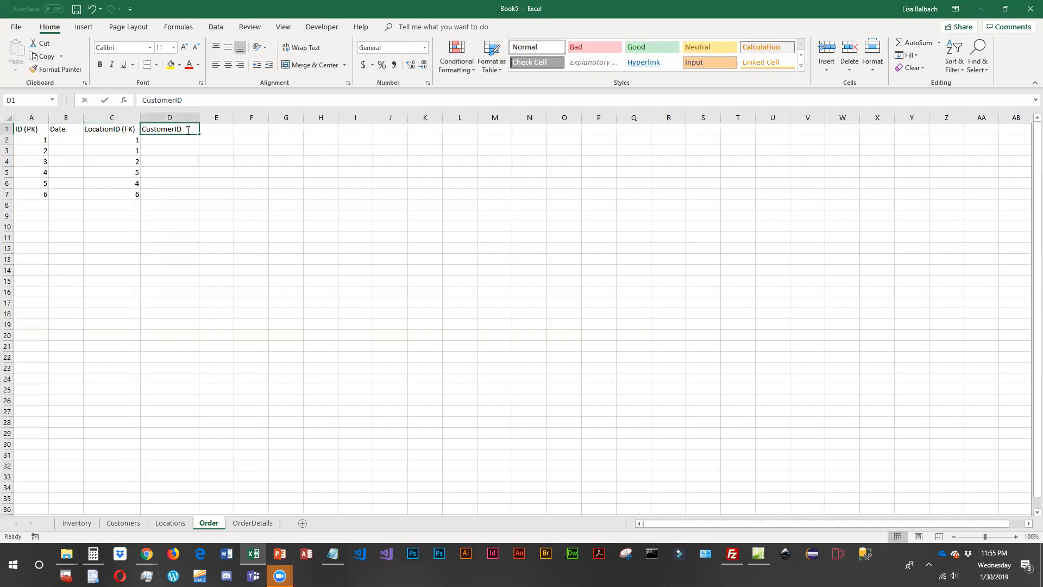
type("(FK")
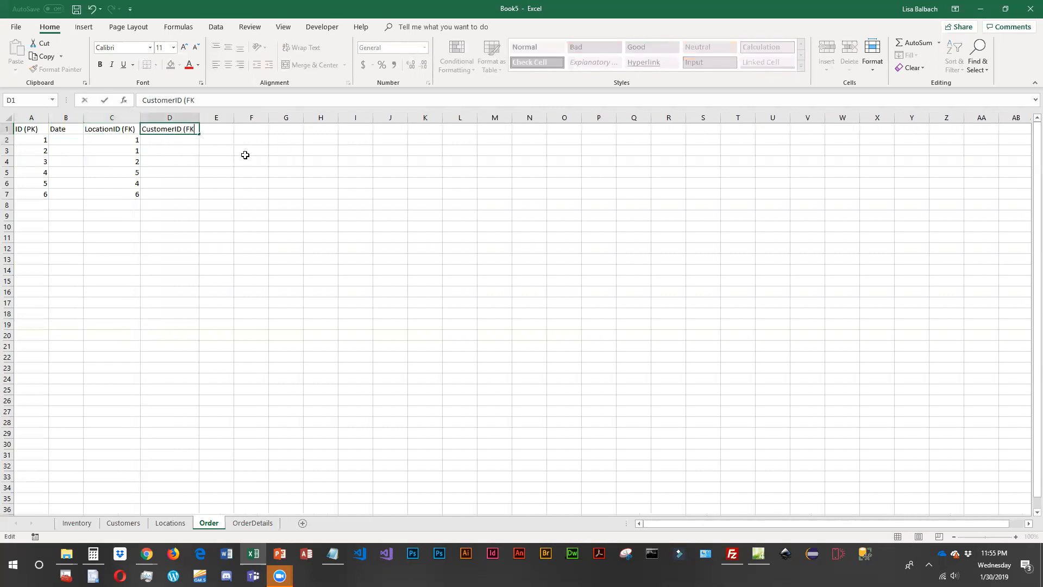
key("Return")
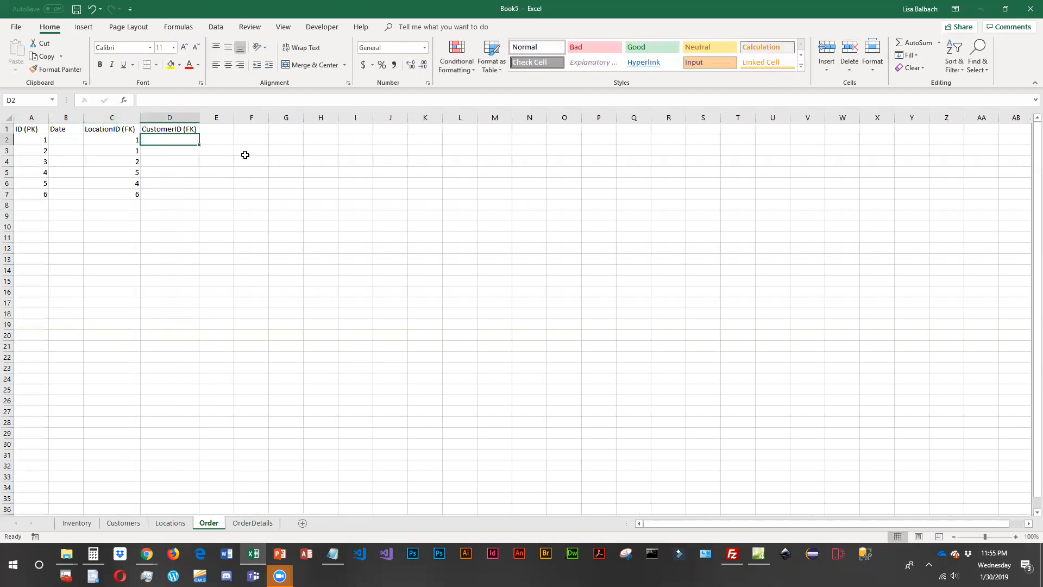
- Enter the customer IDs 1, 2, 3, 4, 5 and 5 in D2:D7 of the Order sheet and widen the Date column
type("1")
key("Return")
type("2")
key("Return")
type("3")
key("Return")
type("4")
key("Return")
type("5")
key("Return")
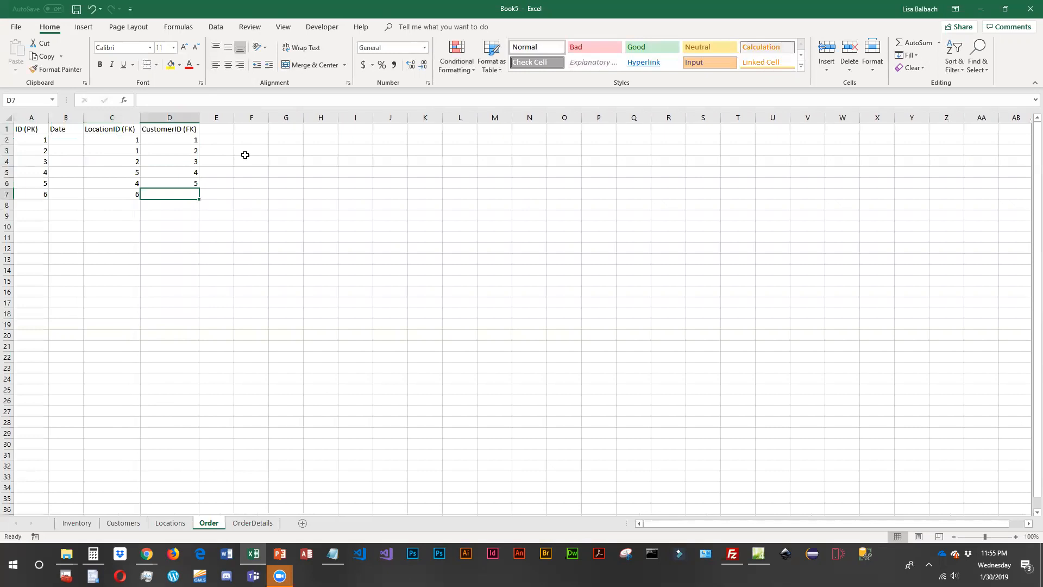
type("5")
key("Return")
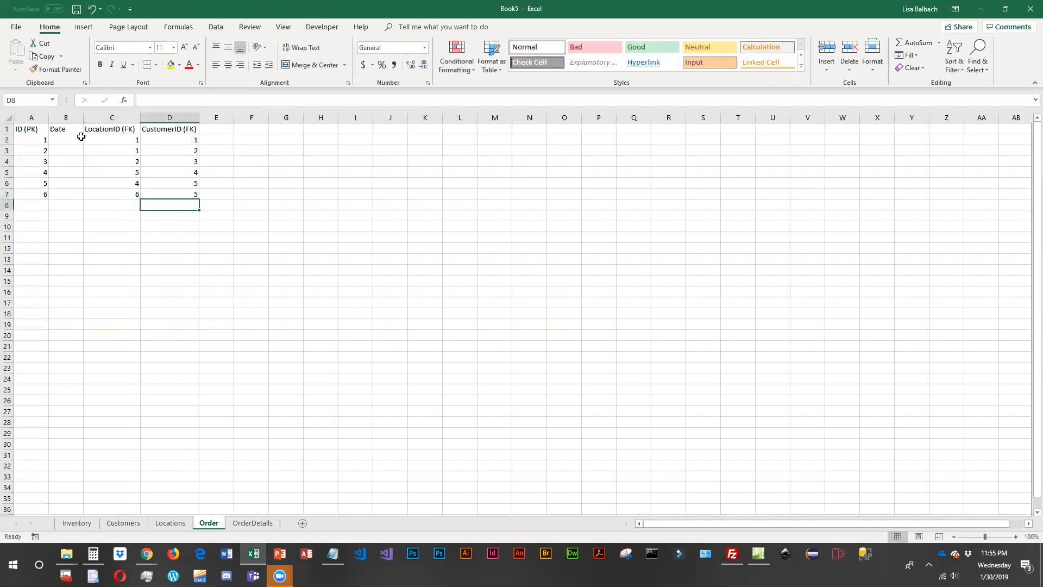
left_click_drag(84, 118, 96, 118)
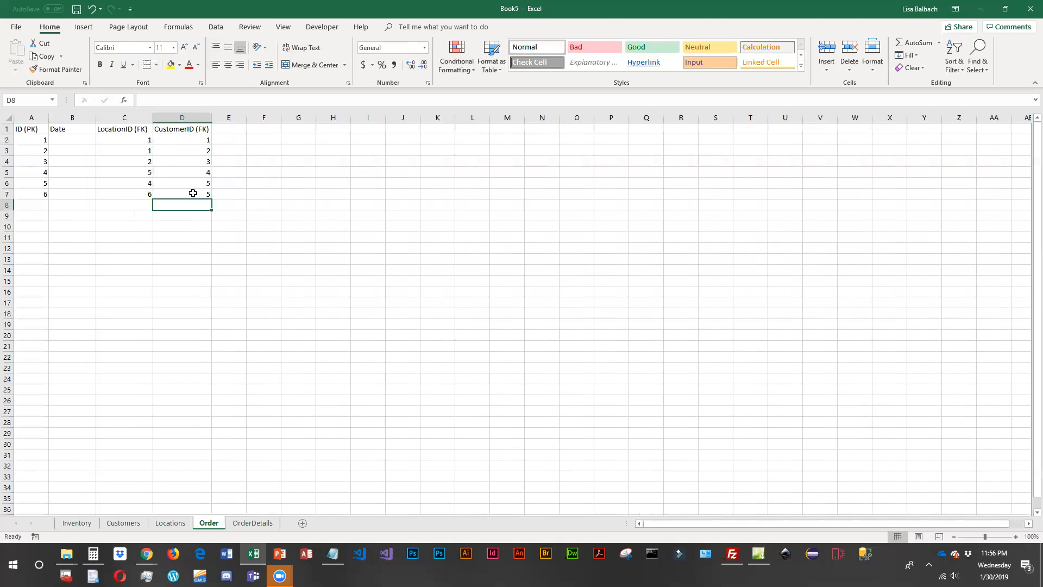
- Add the headers "Inventory#" and "Qty" in E1:F1 of the Order sheet and widen columns E and F
left_click(226, 131)
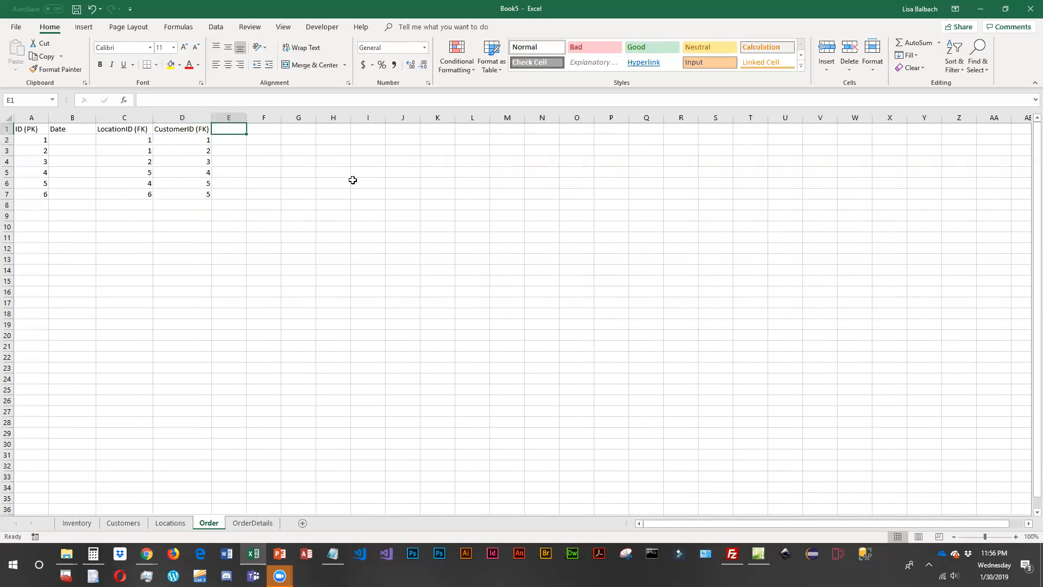
type("Inventory#")
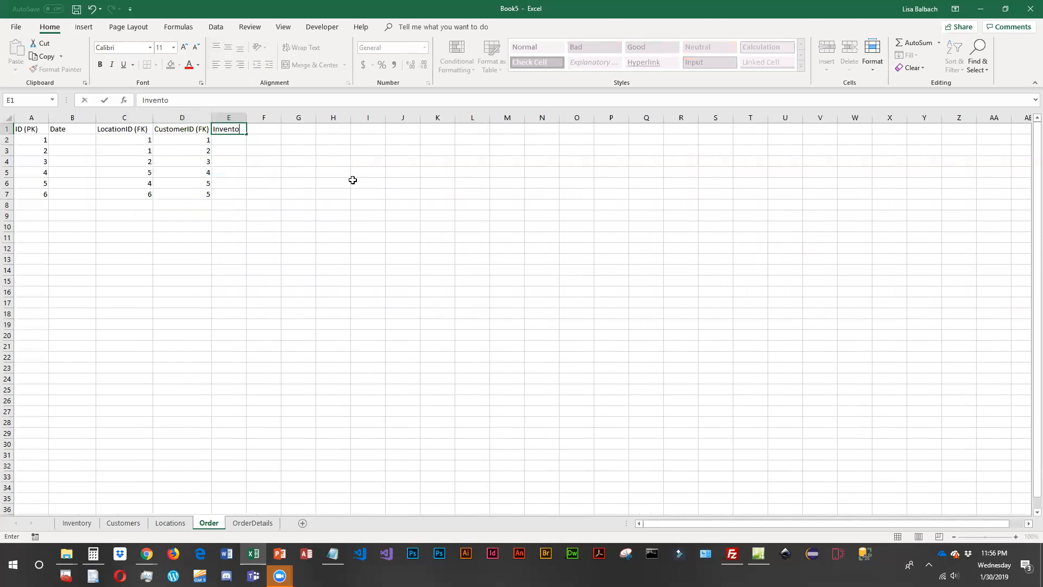
key("Tab")
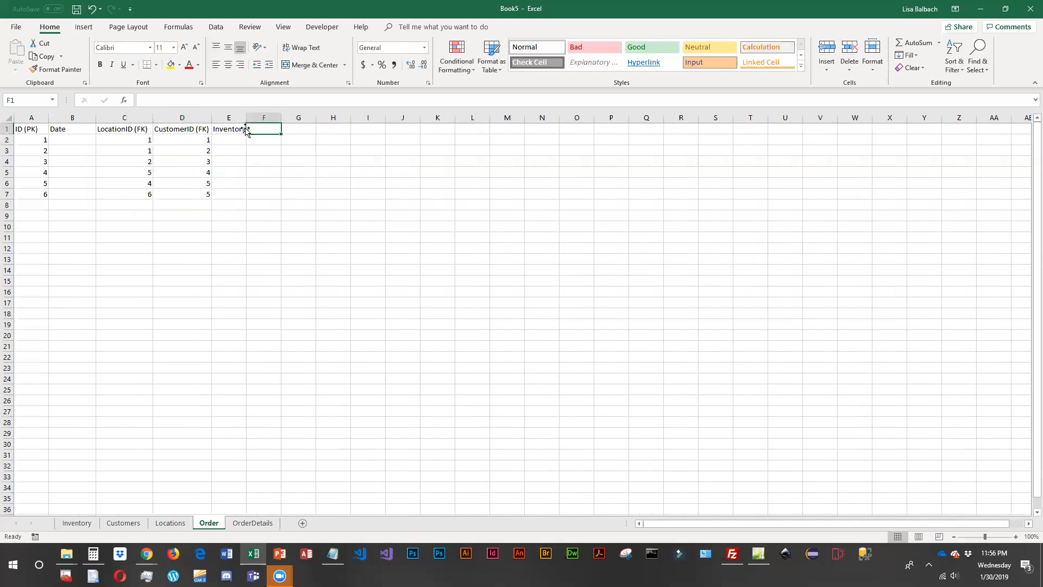
type("Qty")
key("Return")
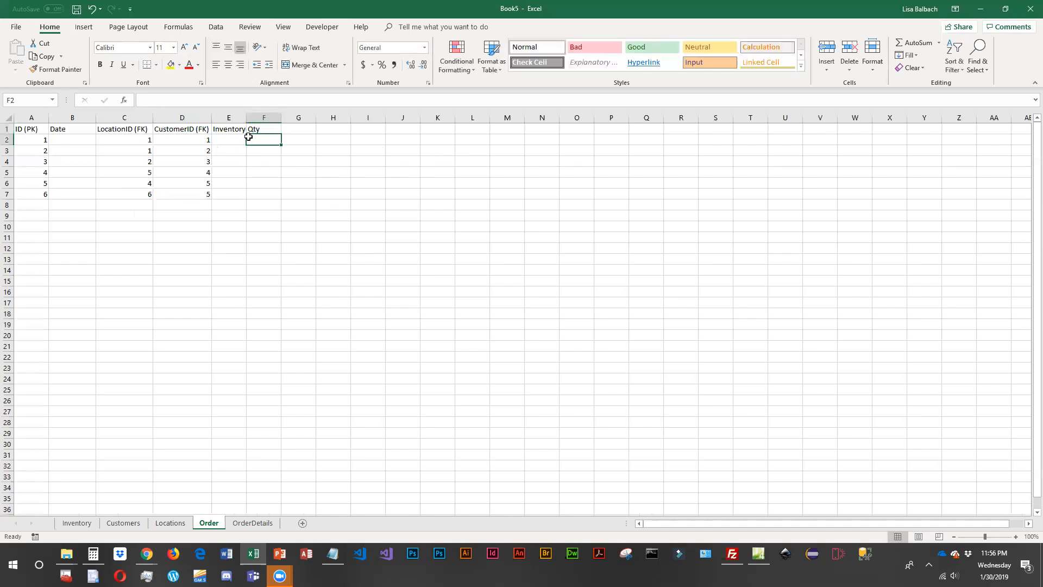
left_click_drag(246, 117, 299, 117)
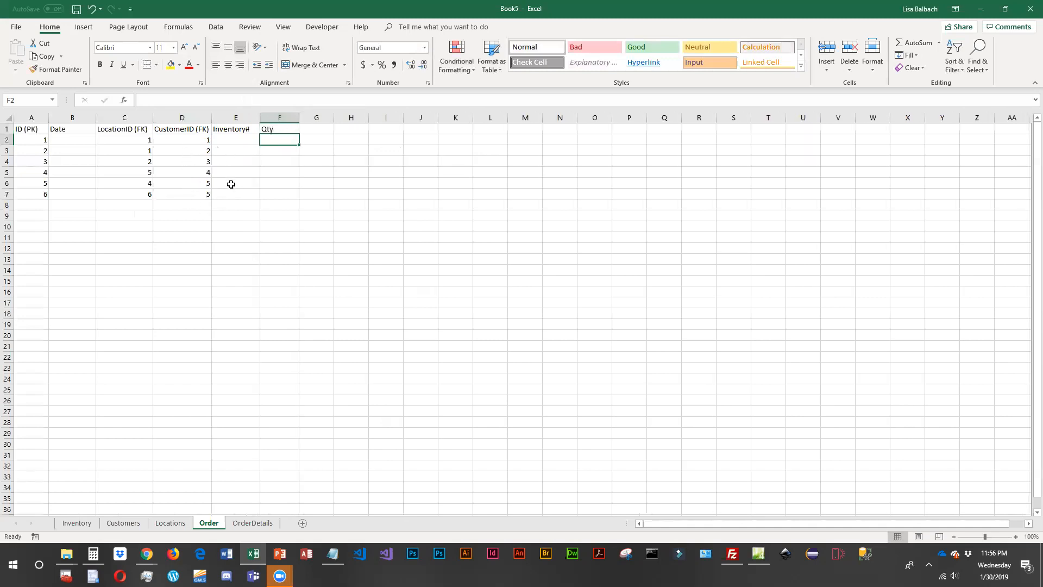
left_click(40, 195)
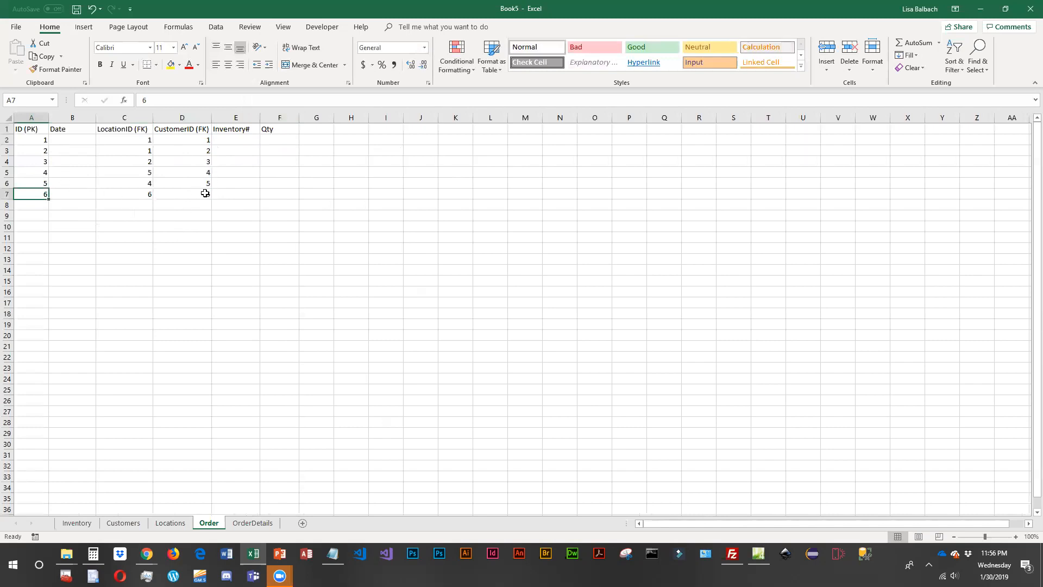
left_click(241, 183)
left_click(234, 183)
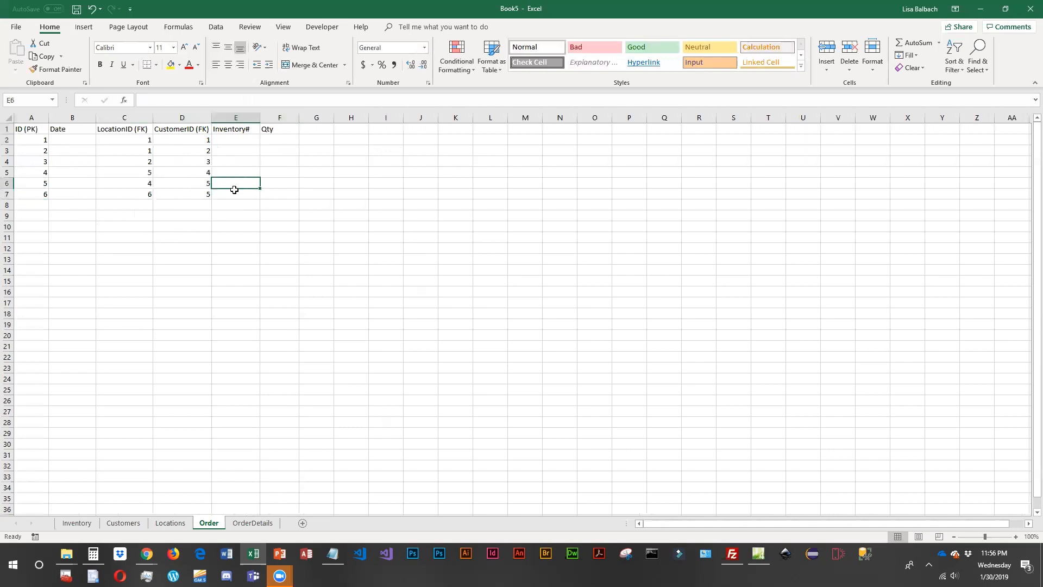
- Enter order ID 5 in A6 of the Order sheet
left_click(45, 184)
type("5")
key("Return")
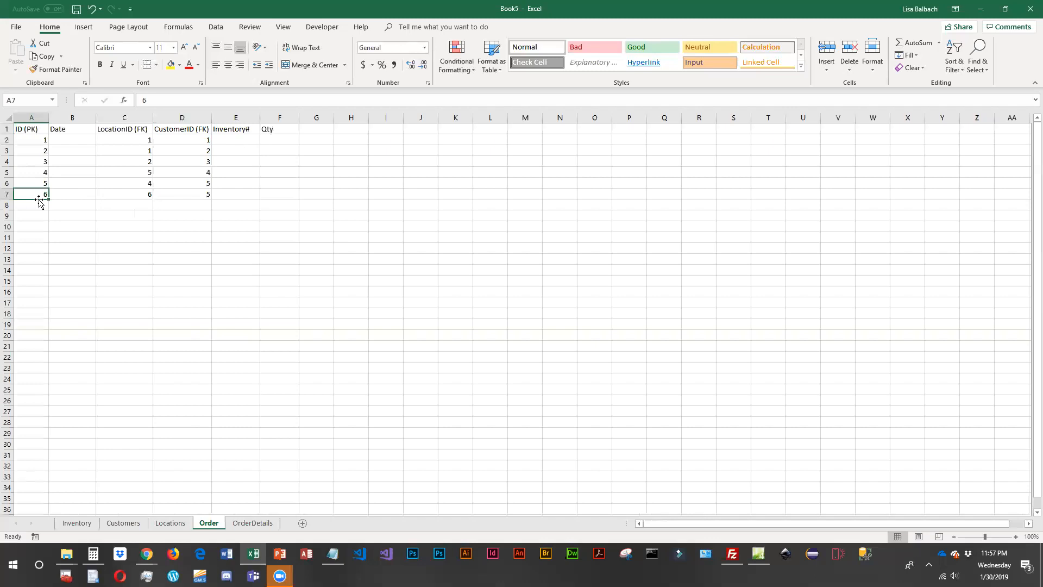
- Check the customer IDs in D6:D7 against the Customers sheet and clear the "Inventory#" and "Qty" headers from E1:F1 of the Order sheet
left_click_drag(208, 188, 206, 194)
left_click(137, 524)
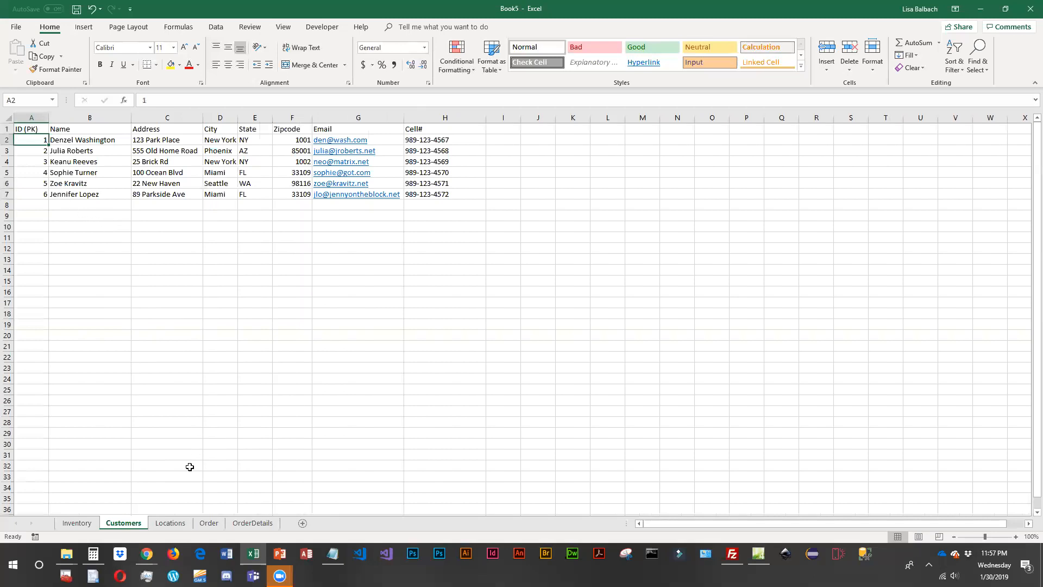
left_click(209, 522)
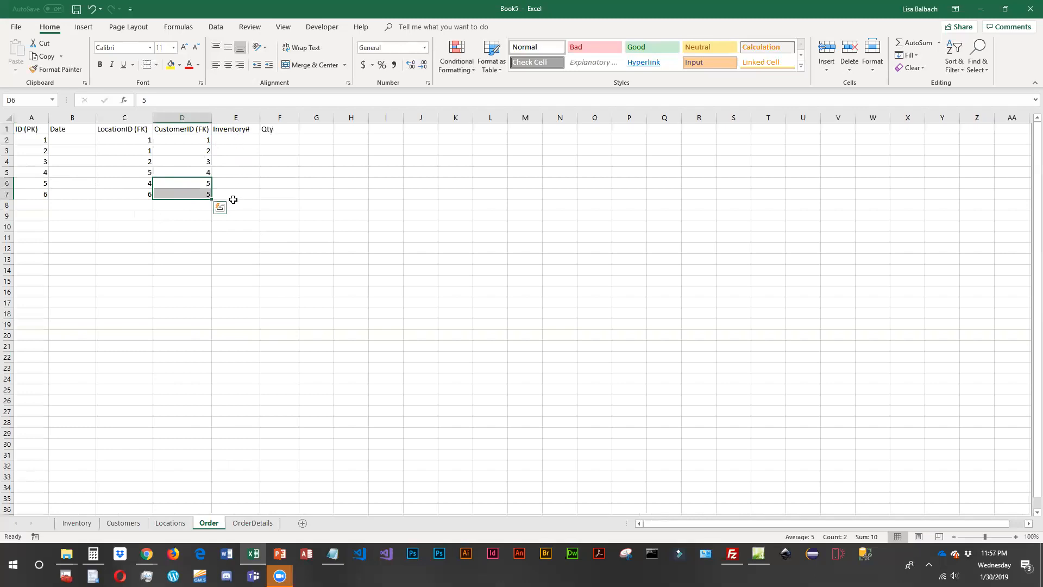
left_click(30, 181)
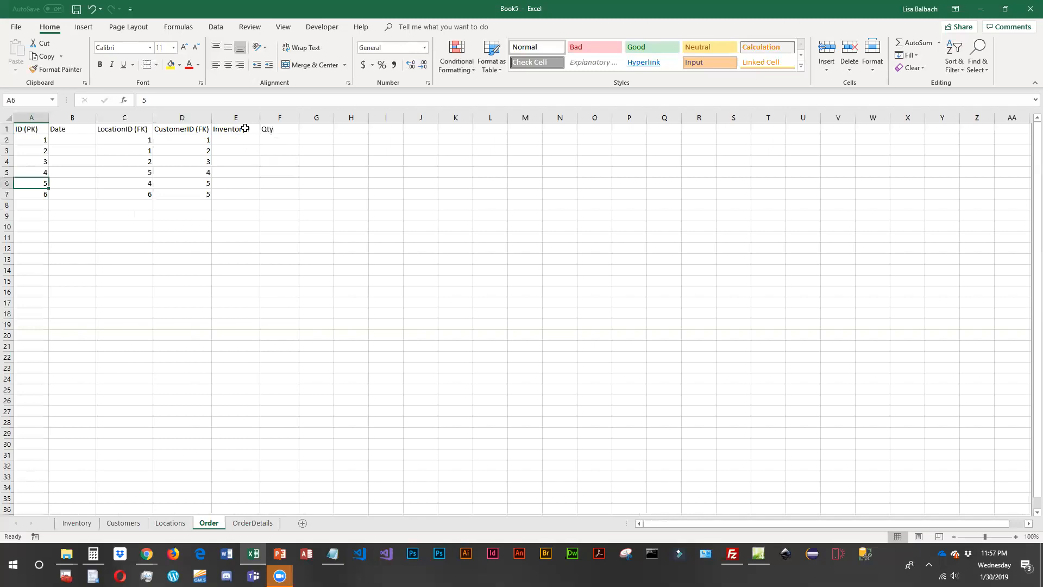
left_click_drag(252, 130, 276, 128)
key("Delete")
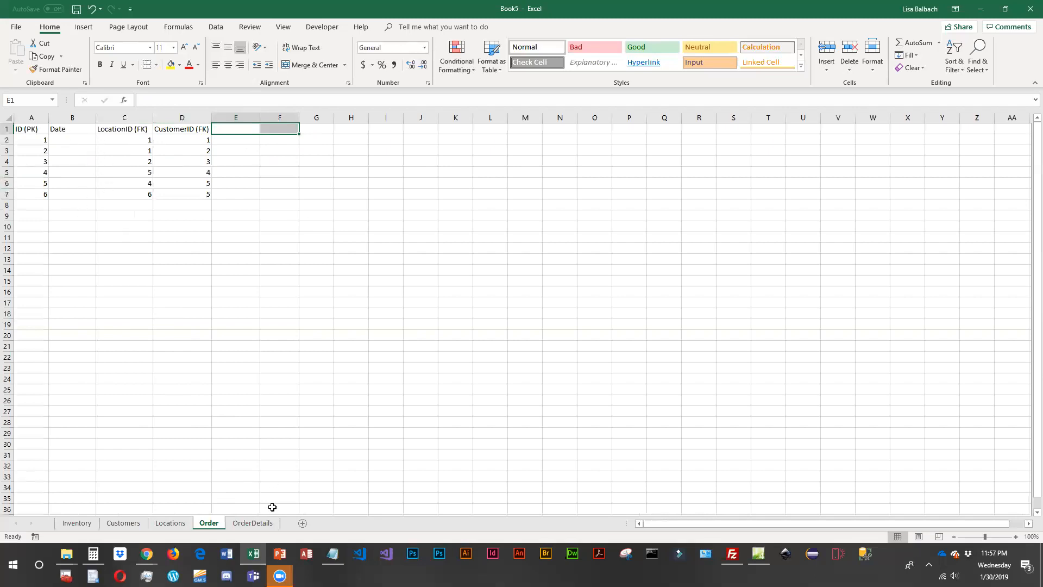
- Enter the headers "ID (PK)" and "OrderID" in A1:B1 of the OrderDetails sheet
left_click(261, 523)
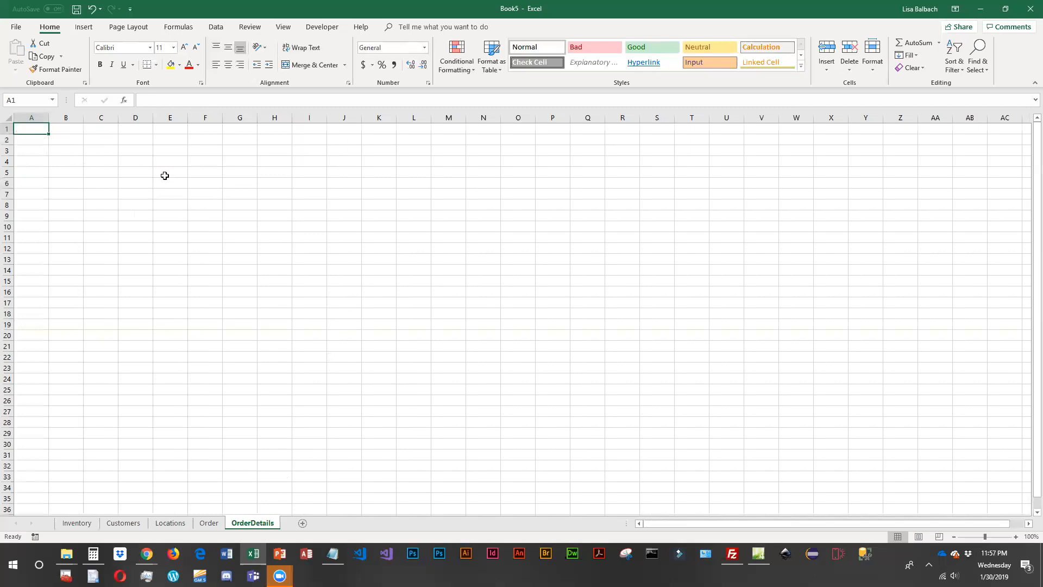
type("ID")
key("Tab")
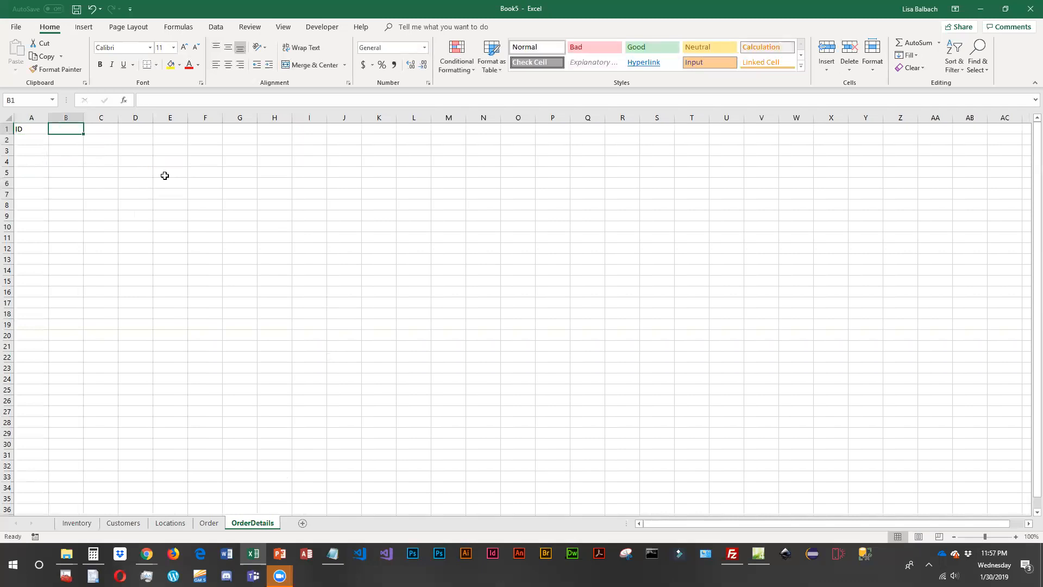
left_click(209, 523)
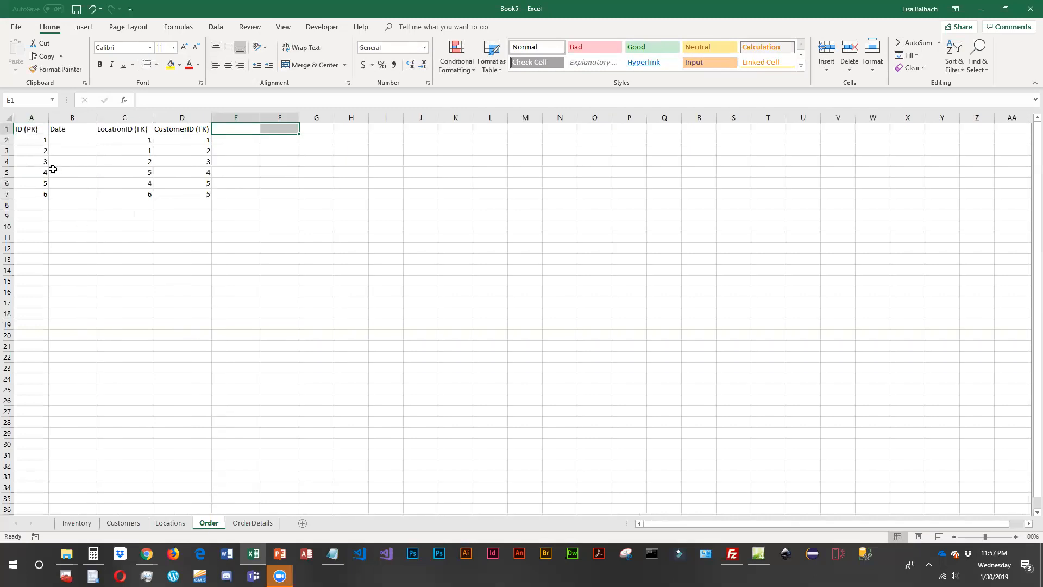
left_click(251, 523)
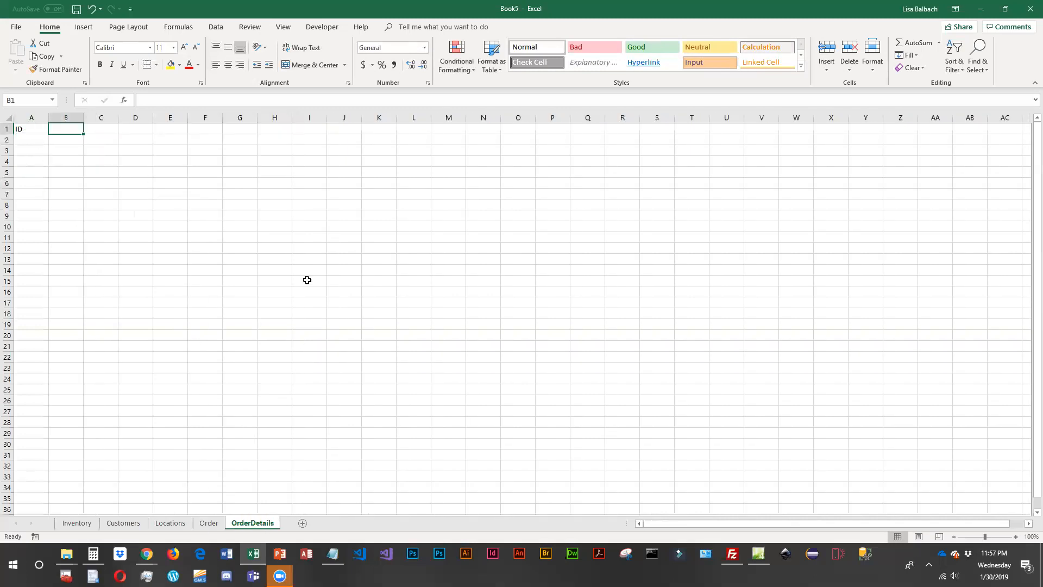
type("OrderID")
key("Left")
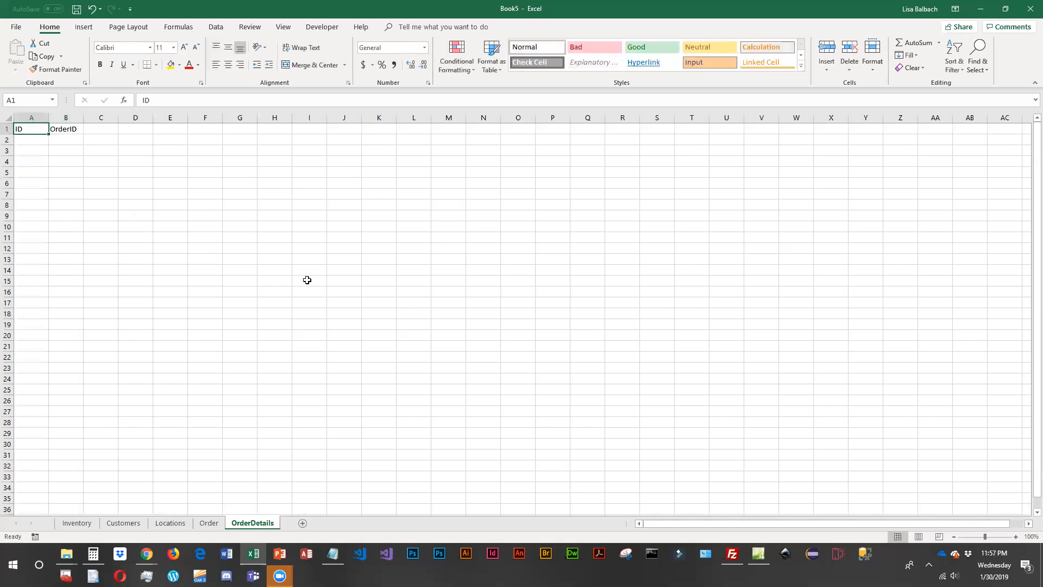
type("(")
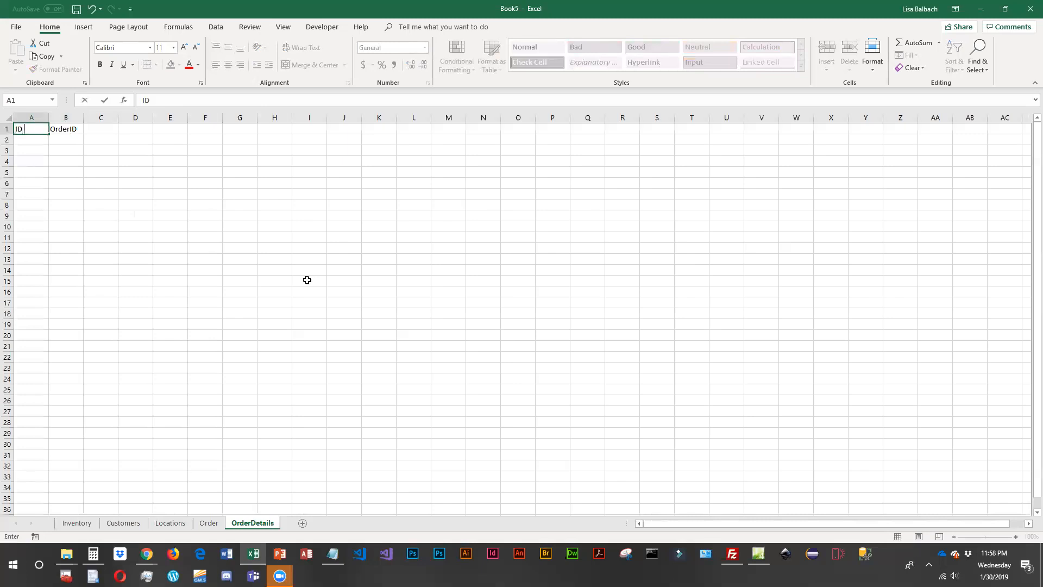
type("PK)")
key("Right")
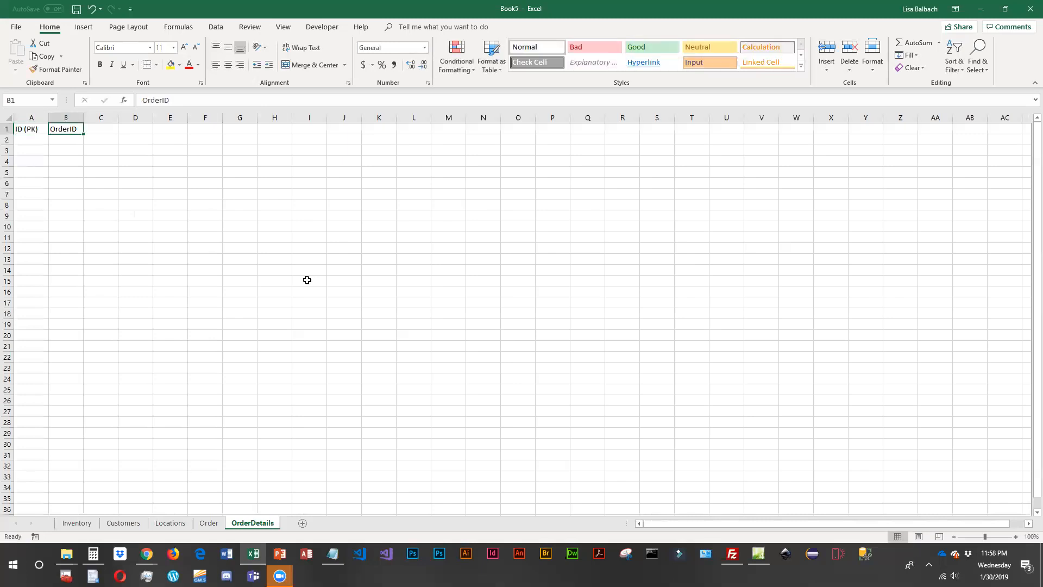
- Widen column B of the OrderDetails sheet and change its header to "OrderID (FK)"
left_click_drag(84, 114, 101, 115)
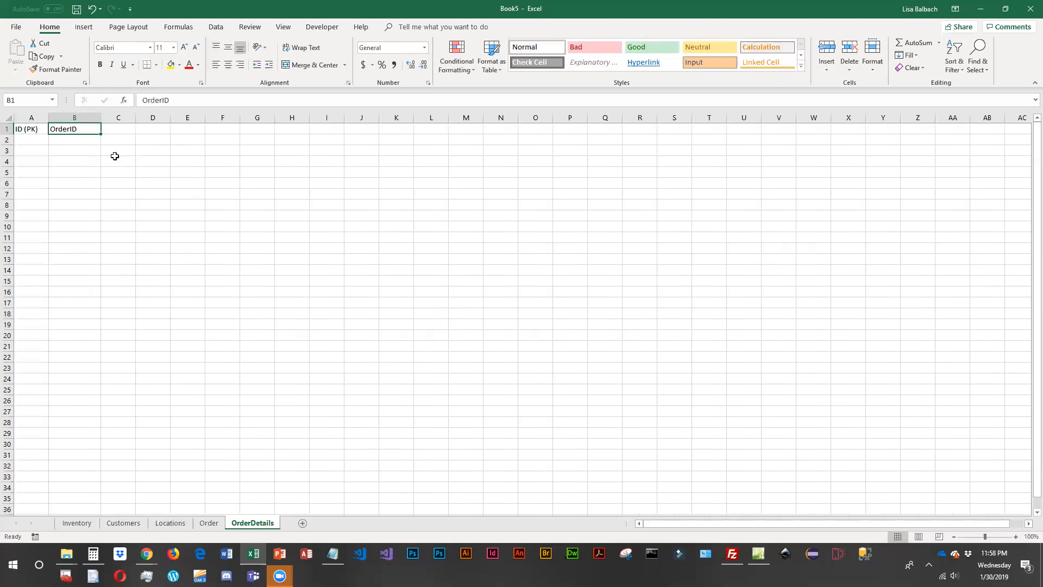
double_click(83, 128)
type("(FK)")
key("Return")
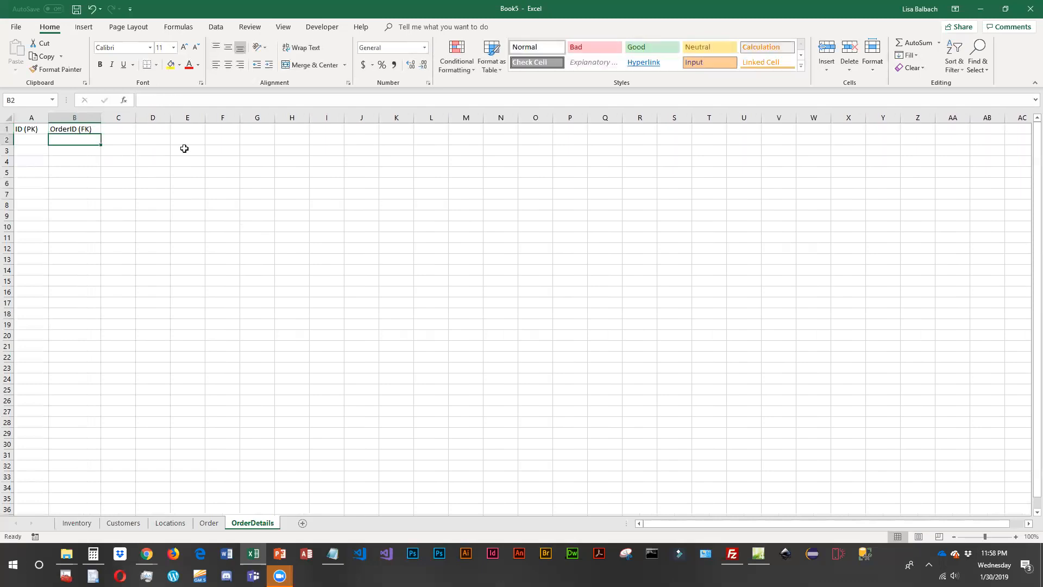
- Widen column C of the OrderDetails sheet and add the headers "Inventory#" and "Qty" in C1:D1
left_click_drag(136, 117, 159, 117)
left_click(135, 129)
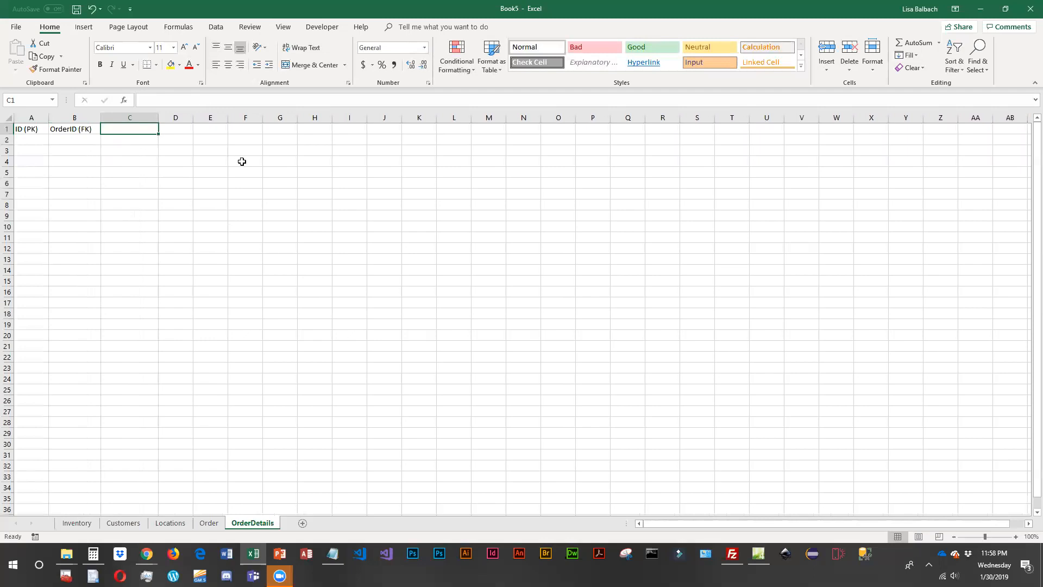
type("Inventory")
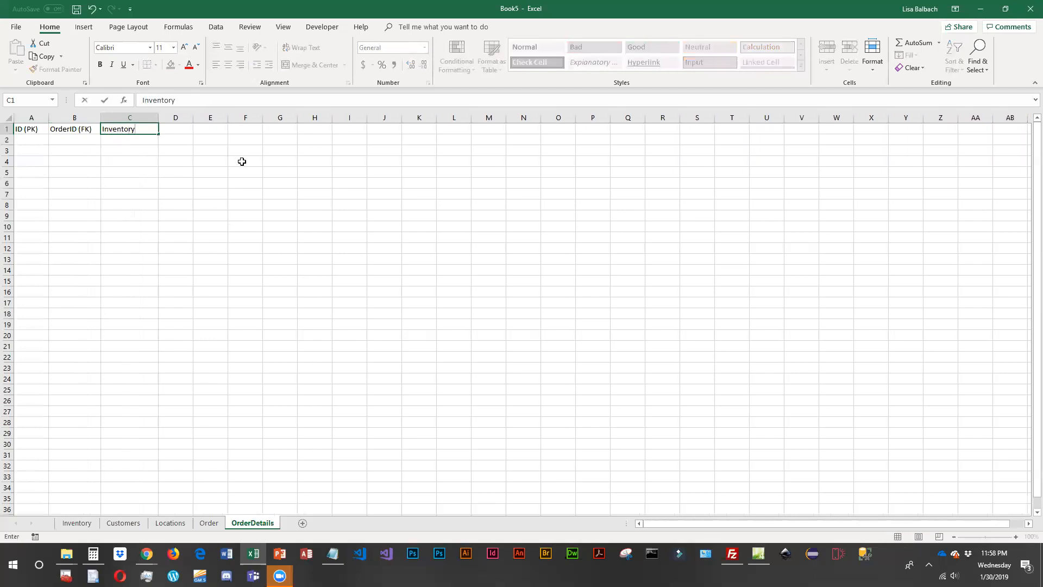
type("#")
key("Right")
type("Qty")
key("Return")
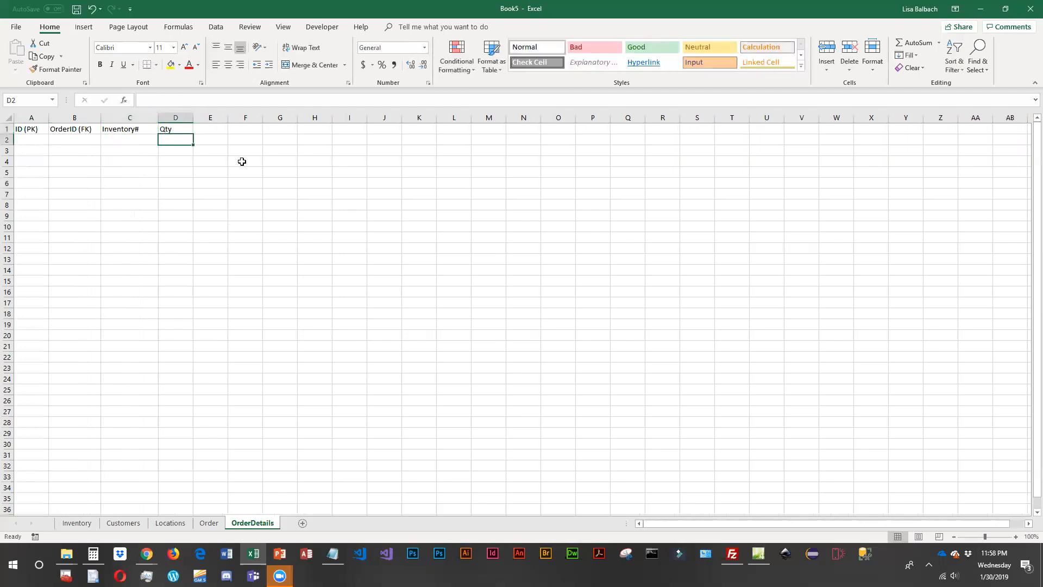
- Change the header in C1 of the OrderDetails sheet to "Inventory# (FK)"
double_click(126, 130)
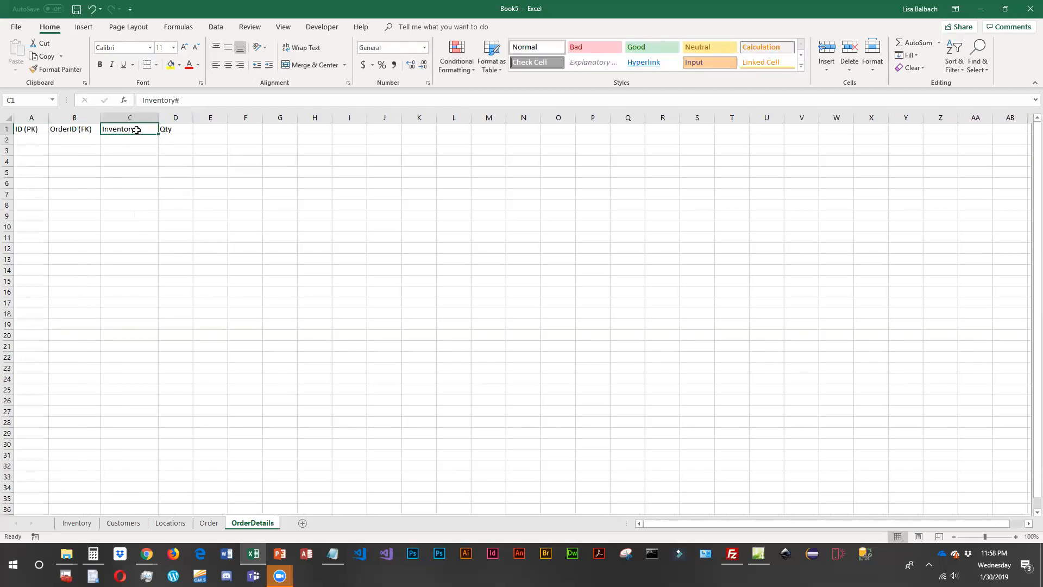
type("(FK")
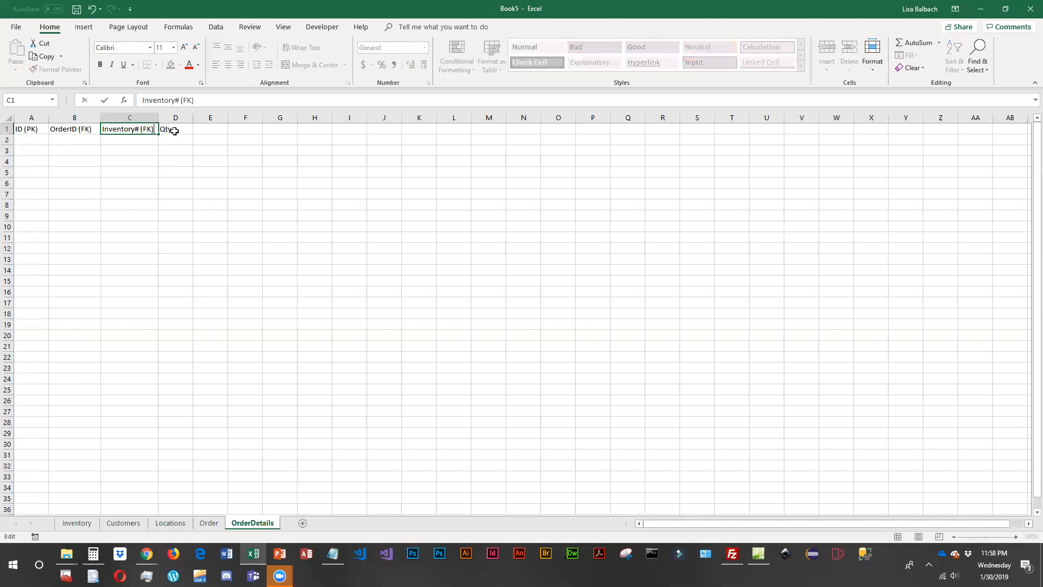
key("Return")
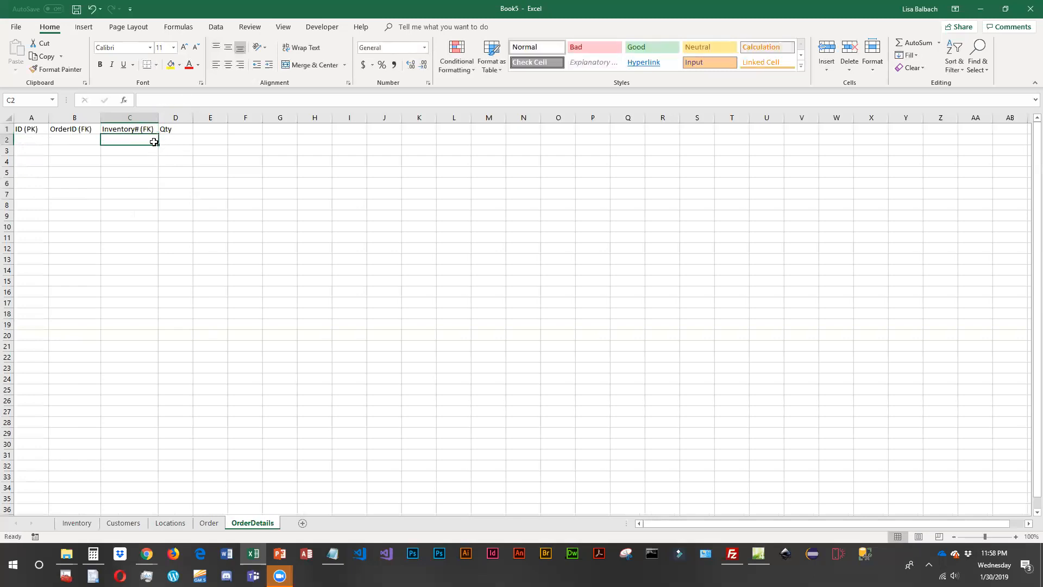
- Review the artwork records on the Inventory sheet and widen the Qty column of the OrderDetails sheet
left_click(79, 523)
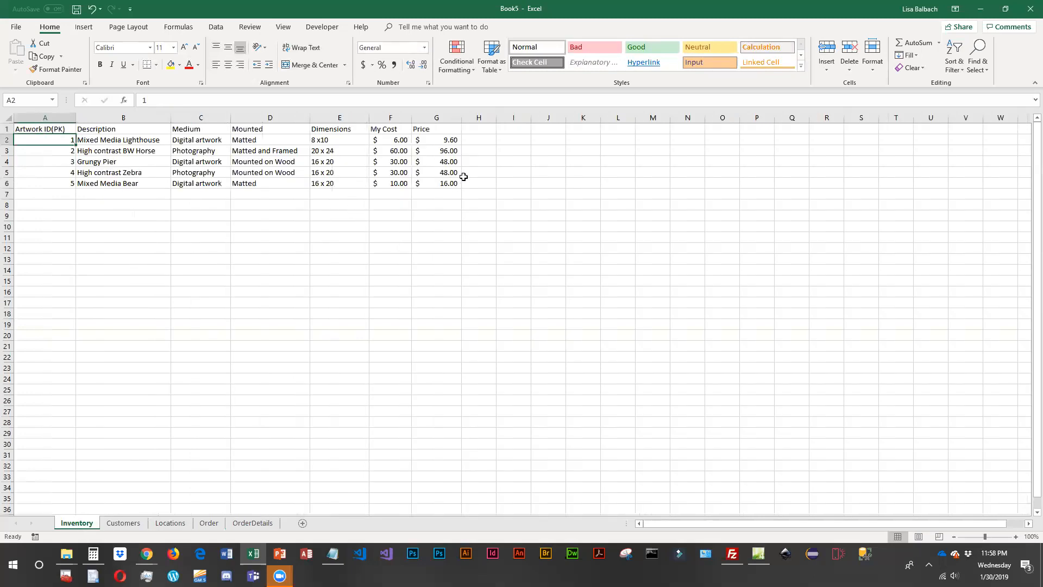
left_click(253, 523)
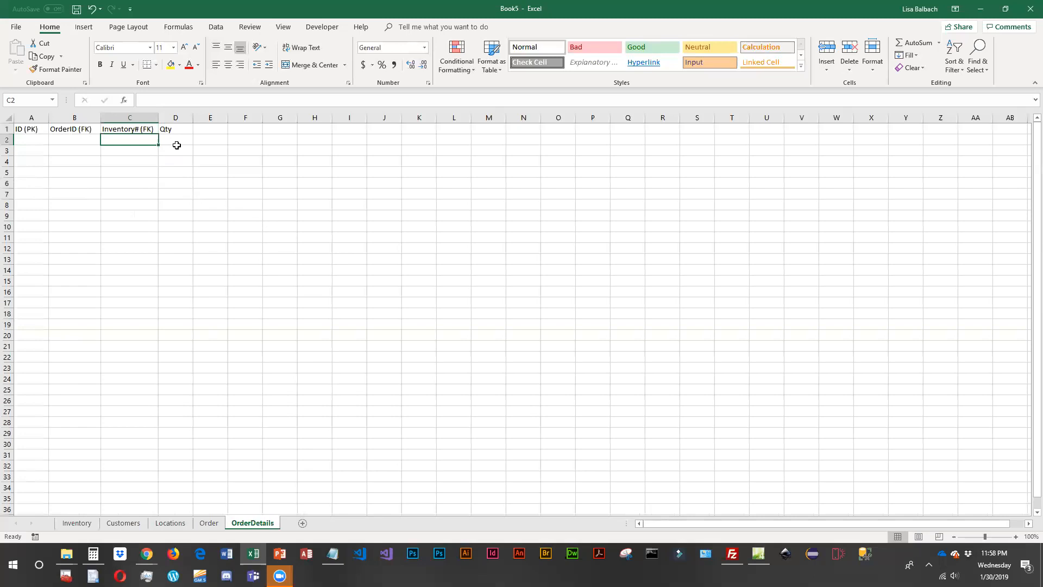
left_click_drag(193, 118, 205, 118)
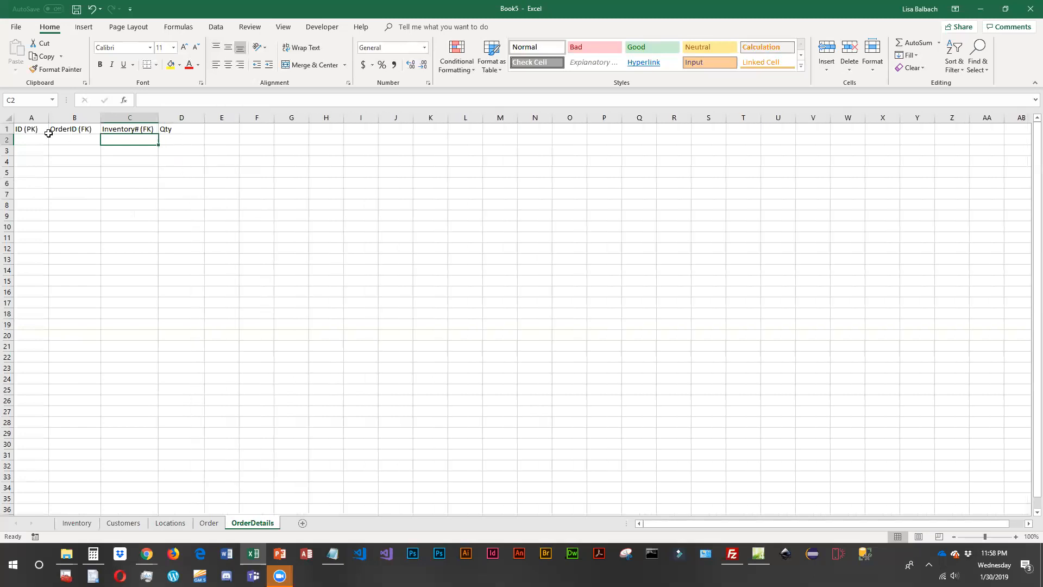
- Enter the IDs 1 through 10 in A2:A11 of the OrderDetails sheet
left_click(35, 142)
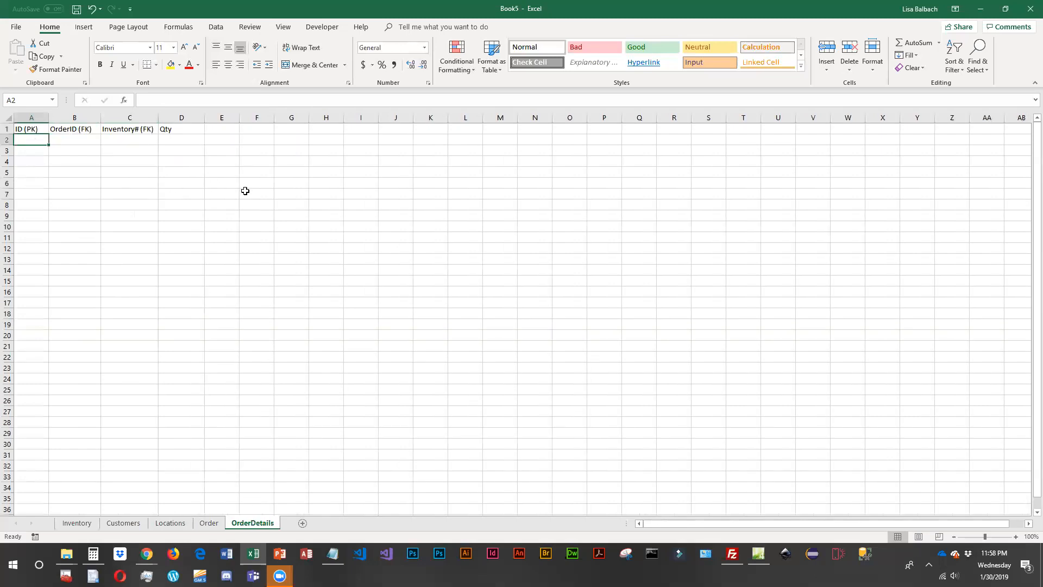
type("1 2 3 4 5 ")
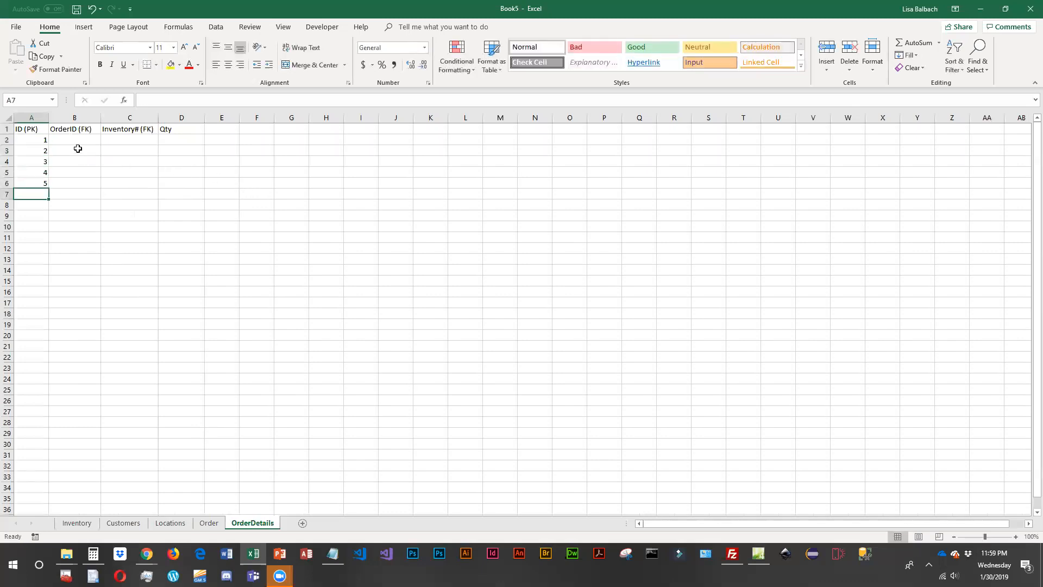
type("6 7 8 9 ")
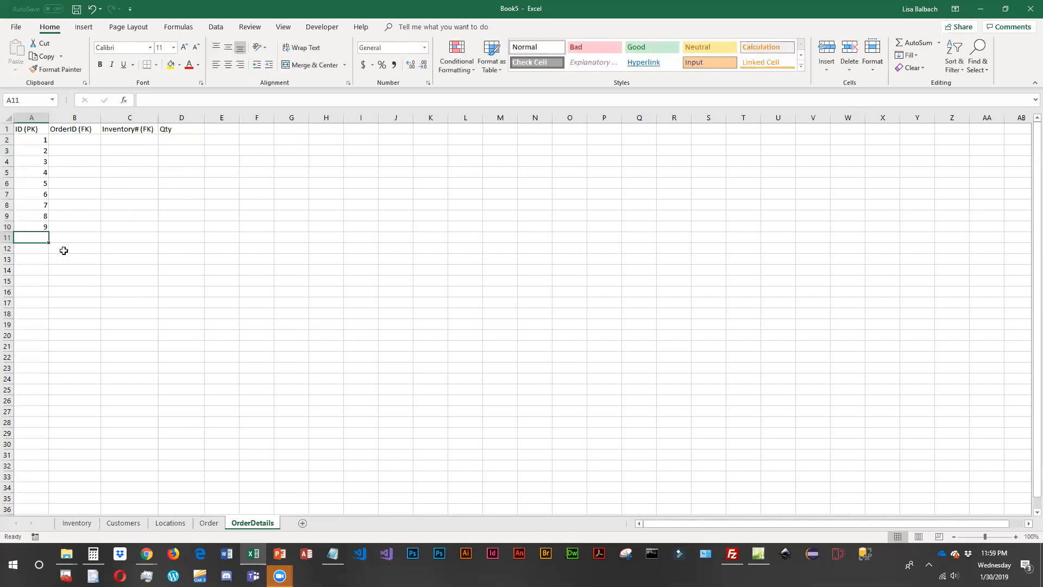
type("10")
key("Return")
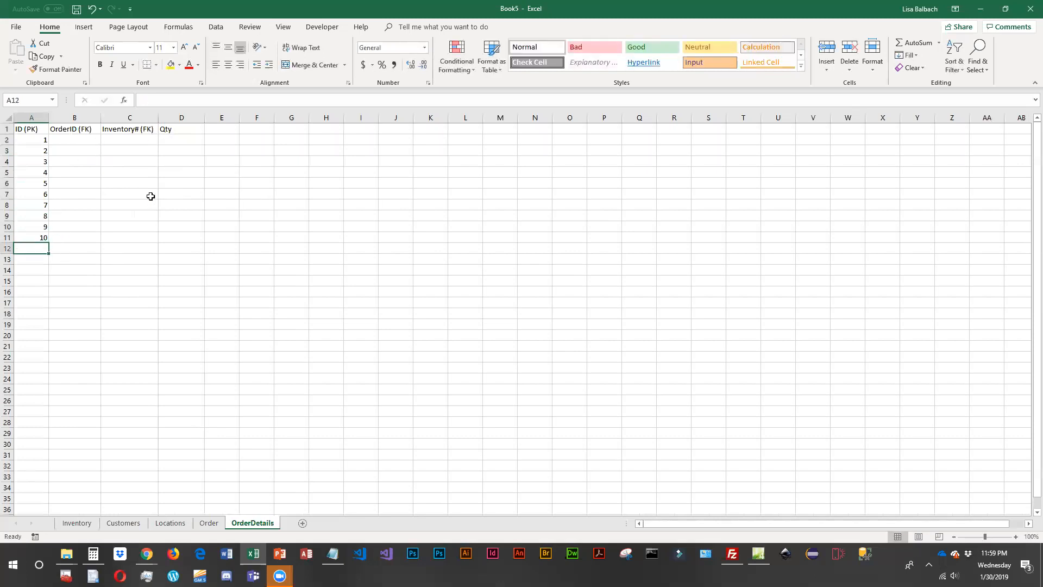
- Check the order IDs on the Order sheet and enter 1, 1, 2, 2, 3, 3, 4, 5, 5 and 5 in B2:B11 of OrderDetails
left_click(72, 136)
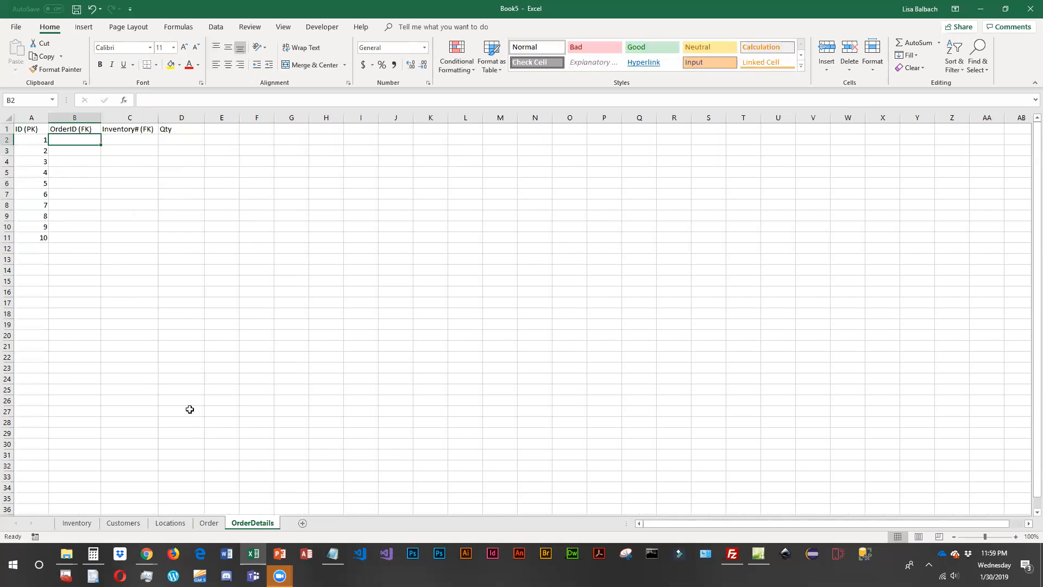
left_click(208, 522)
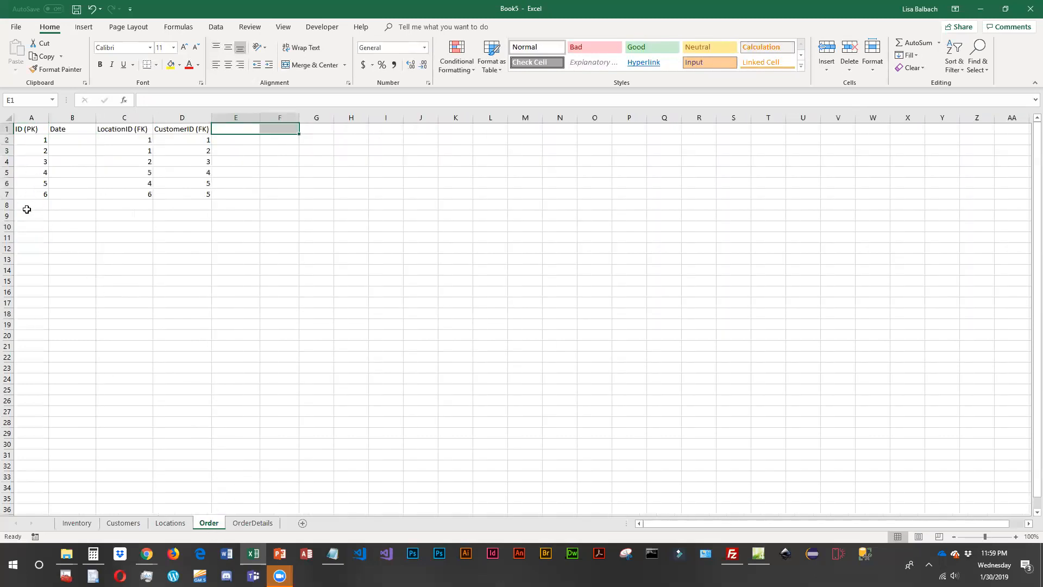
left_click(266, 522)
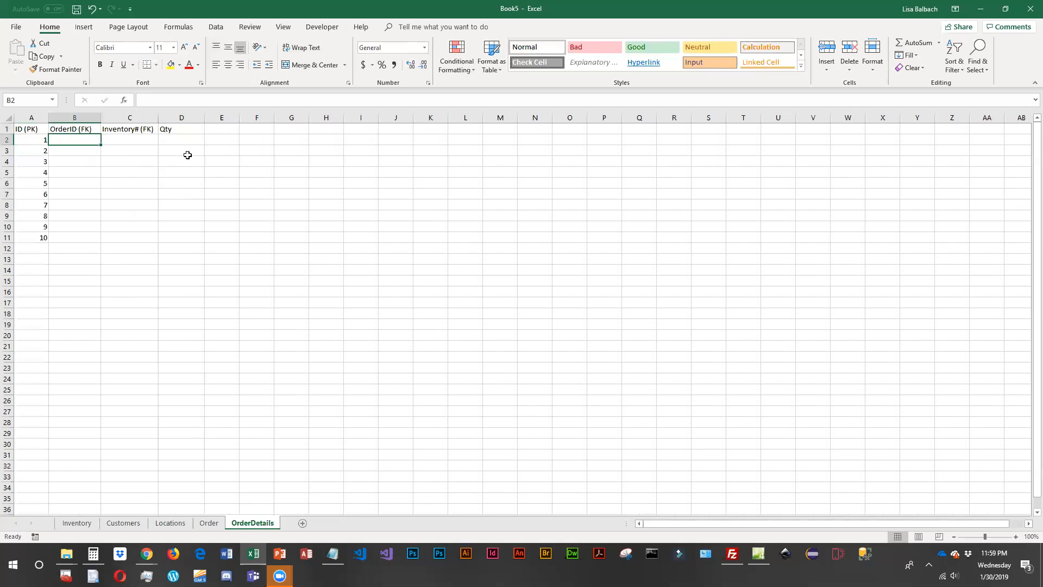
type("1")
key("Return")
type("1")
key("Return")
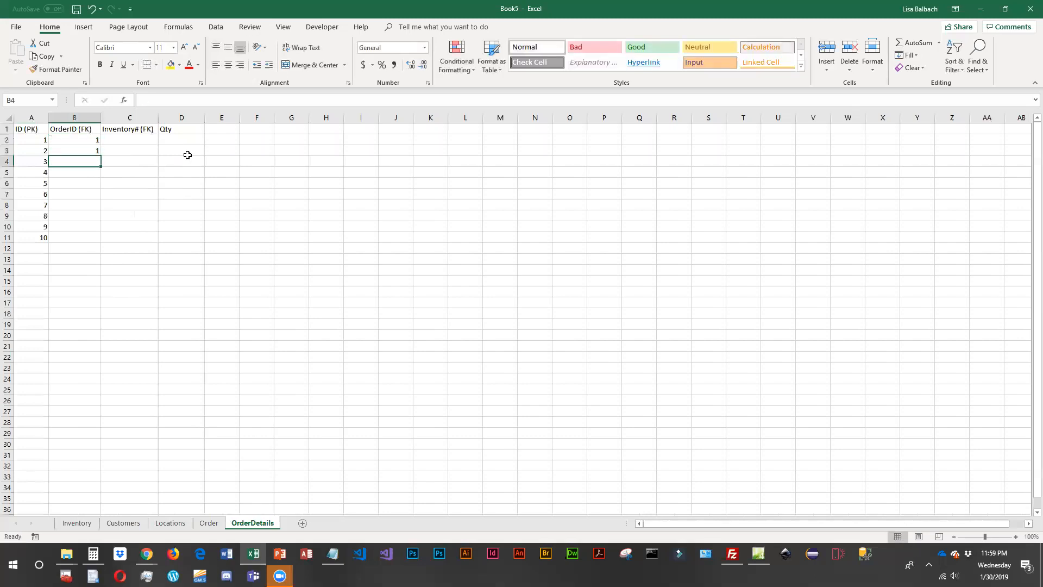
type("2")
key("Return")
type("2")
key("Return")
type("3")
key("Return")
type("3")
key("Return")
type("4")
key("Return")
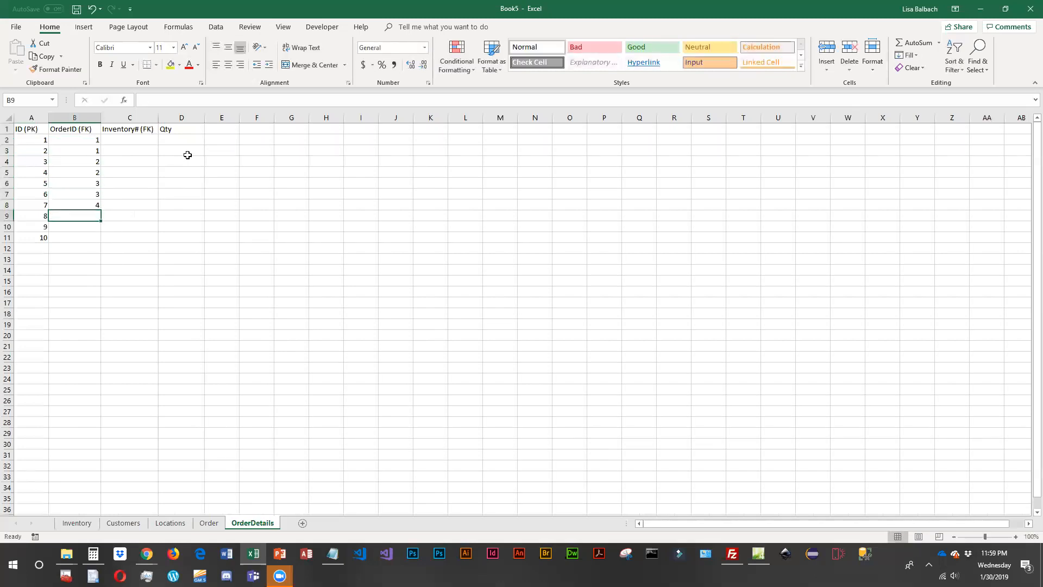
type("5")
key("Return")
type("5")
key("Return")
type("5")
key("Return")
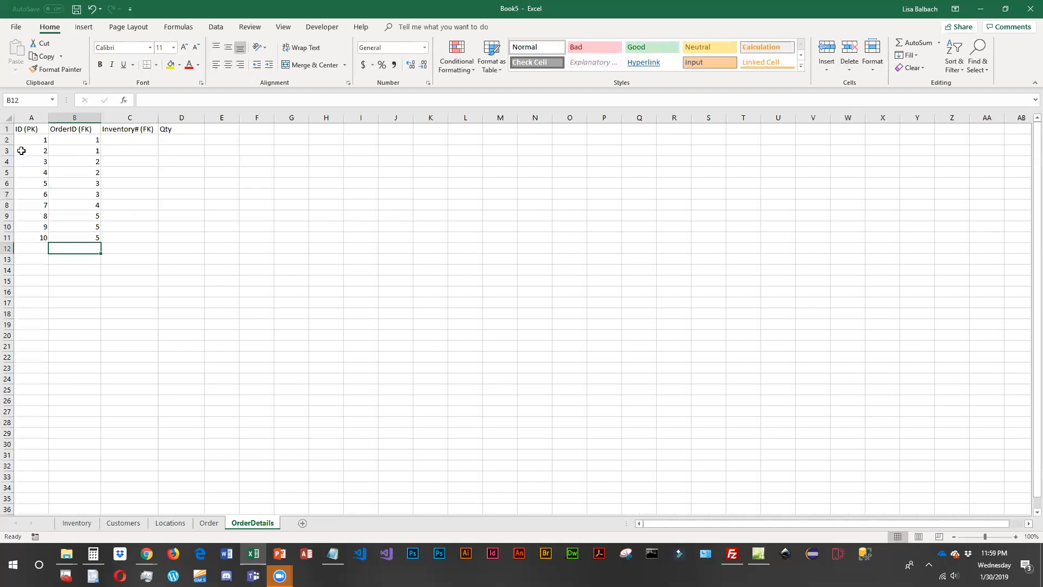
- Check the artwork IDs on the Inventory sheet and enter 1, 2, 5, 4, 5, 4, 1, 2, 3 and 4 in C2:C11 of OrderDetails
left_click(106, 139)
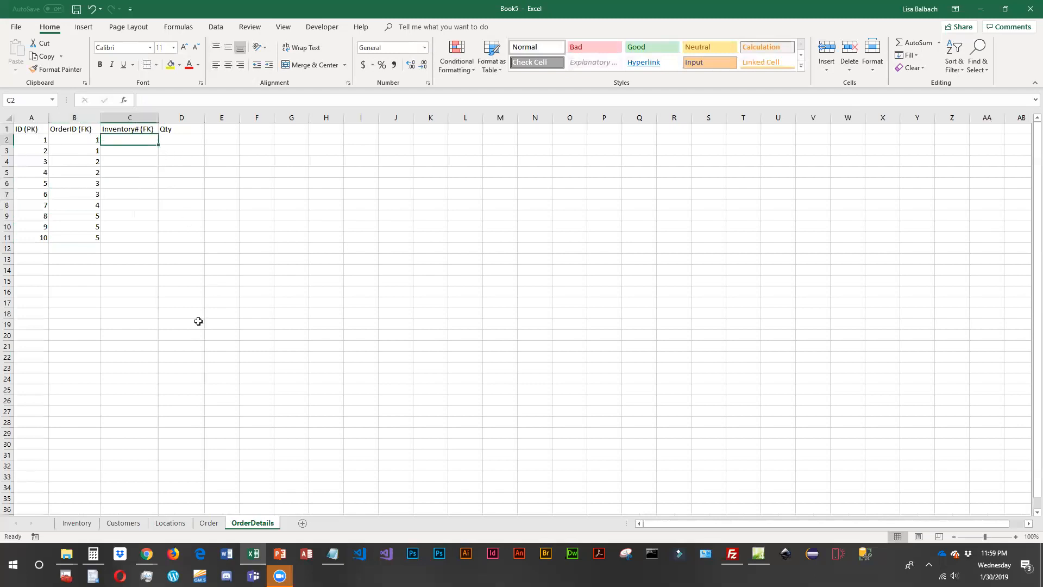
left_click(79, 523)
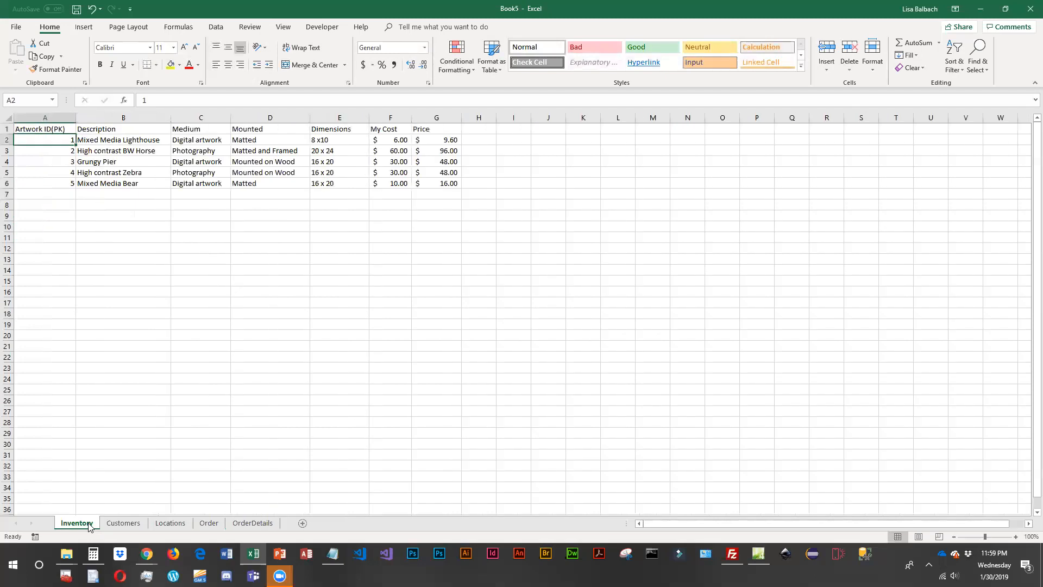
left_click(243, 523)
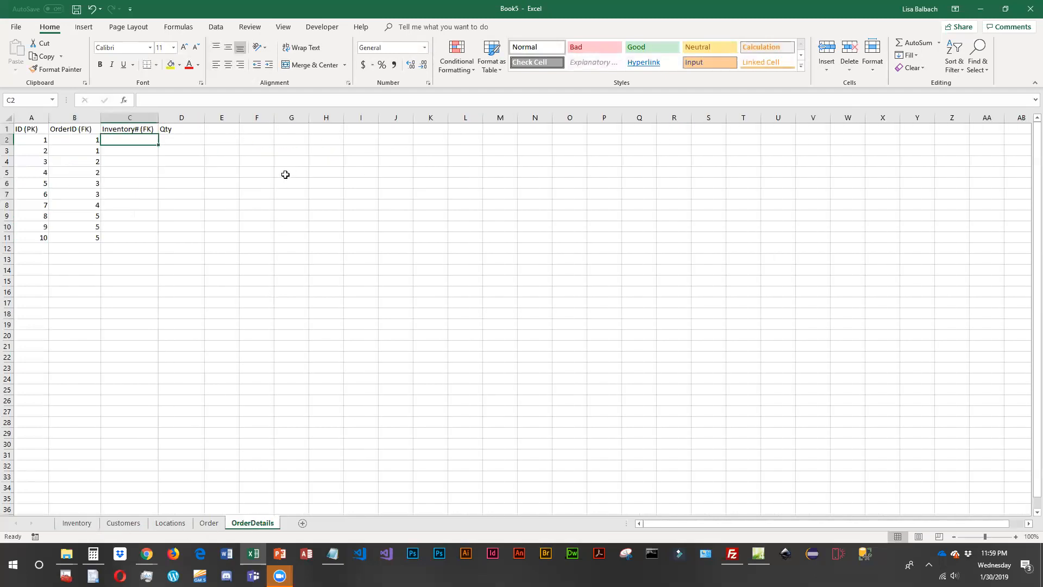
type("1")
key("Return")
type("2")
key("Return")
type("5")
key("Return")
type("4")
key("Return")
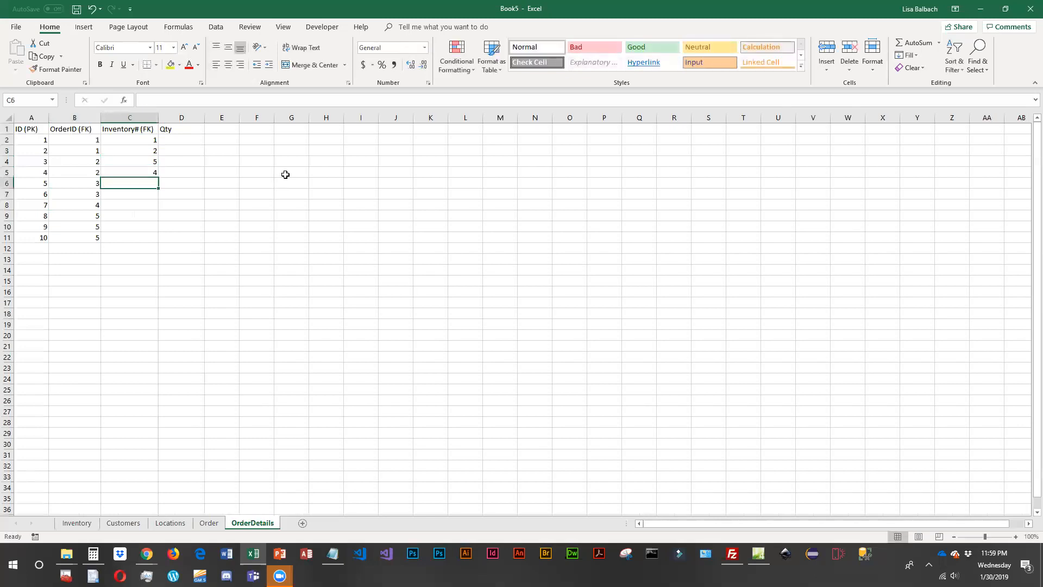
type("5")
key("Return")
type("6")
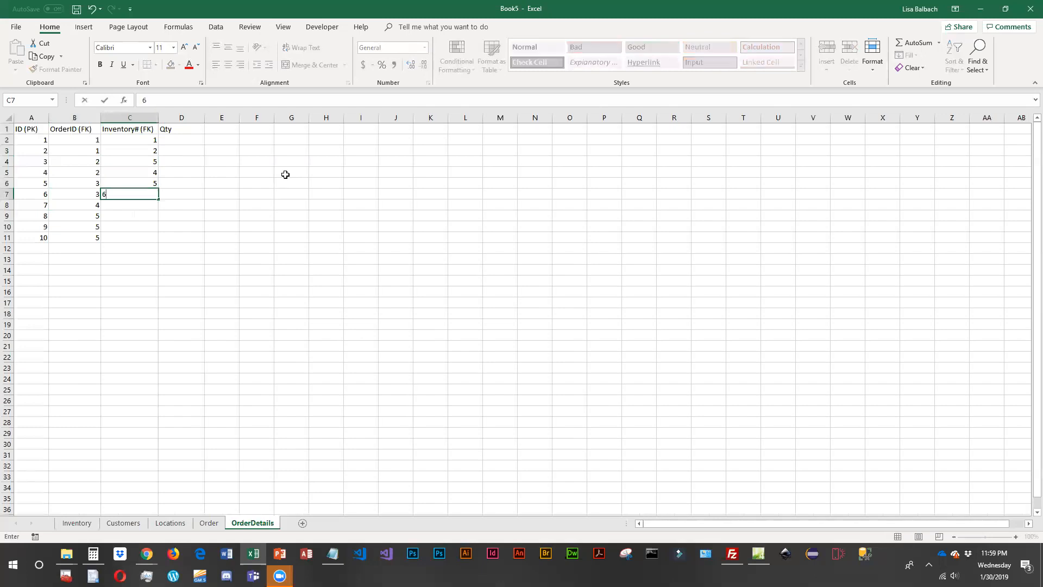
type("4")
key("Return")
type("1")
key("Return")
type("2")
key("Return")
type("3")
key("Return")
type("4")
key("Return")
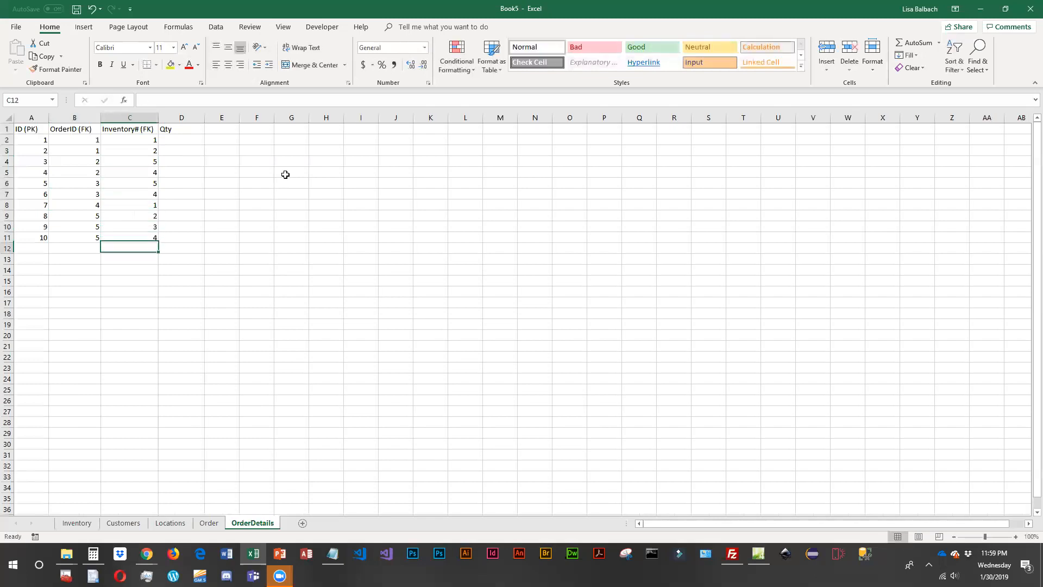
- Enter the quantities 2, 5, 4, 5, 1, 2, 4, 1, 2 and 1 in D2:D11 of the OrderDetails sheet
left_click(189, 140)
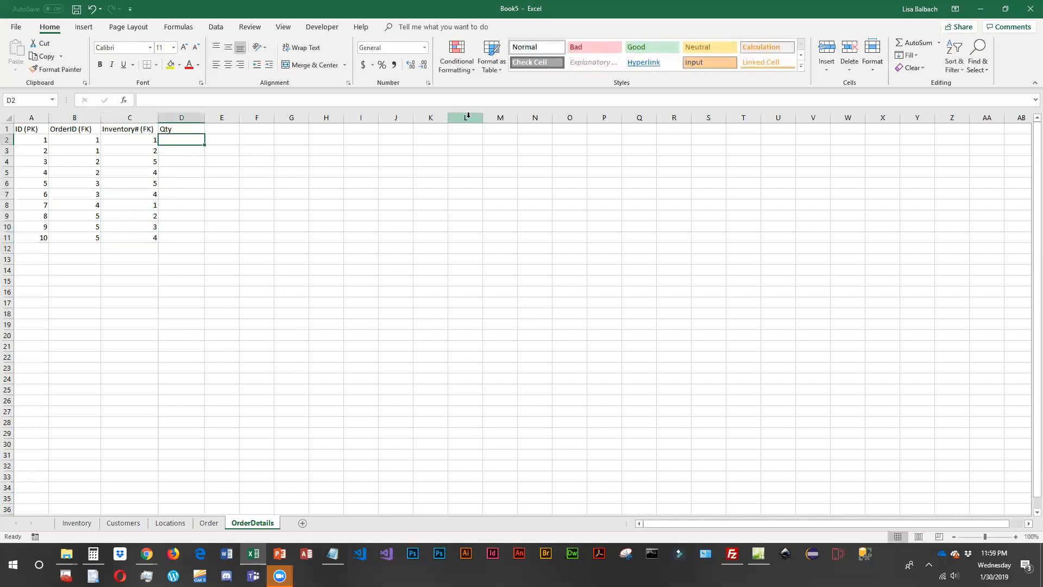
type("2")
key("Return")
type("5")
key("Return")
type("4")
key("Return")
type("5")
key("Return")
type("1")
key("Return")
type("2")
key("Return")
type("4")
key("Return")
type("1")
key("Return")
type("2")
key("Return")
type("1")
key("Return")
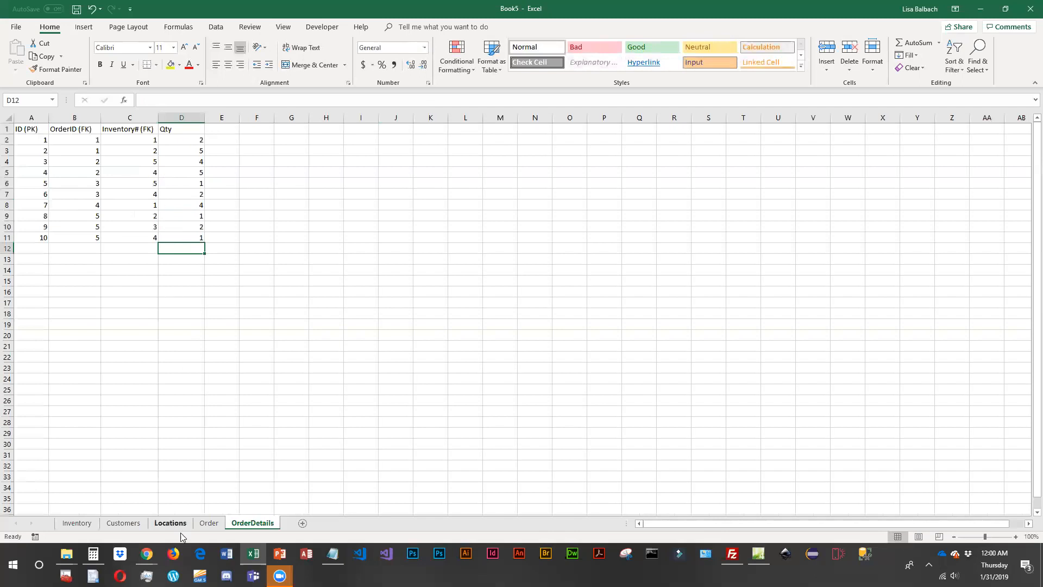
- Widen the Date column of the Order sheet and enter 11/30/2020 in B2
left_click(210, 523)
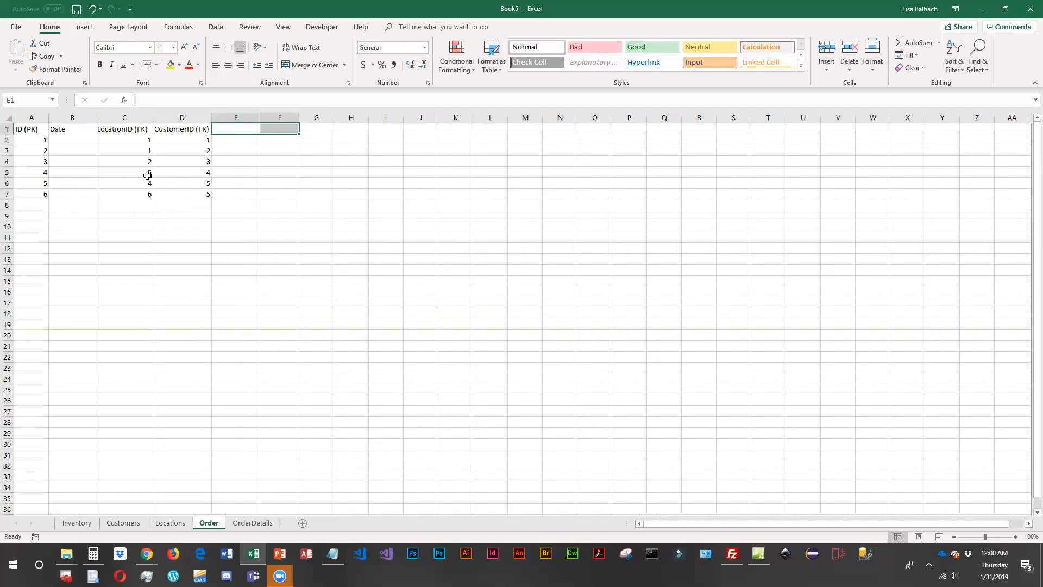
left_click(79, 141)
left_click_drag(96, 117, 107, 118)
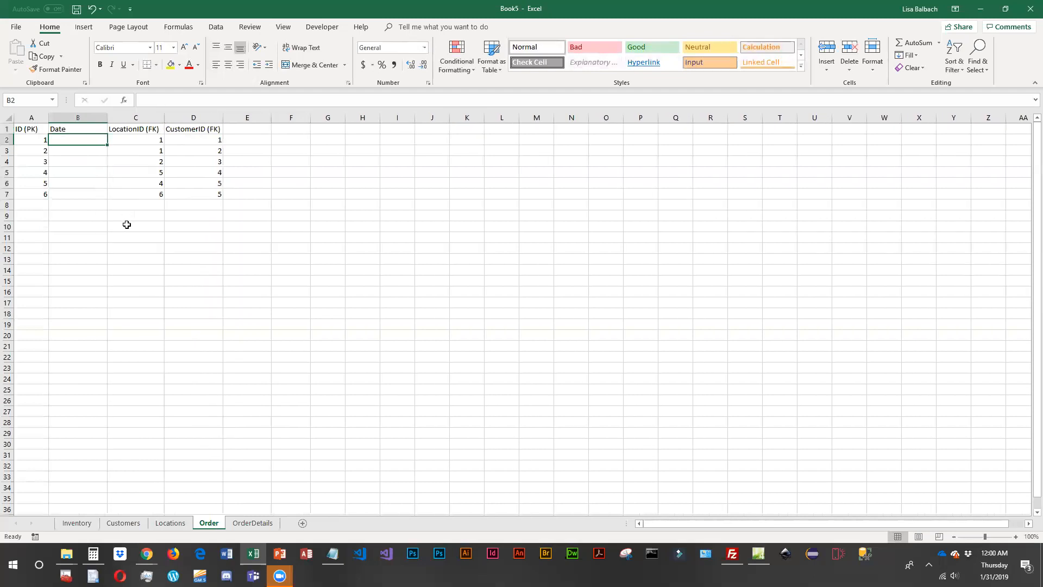
type("0")
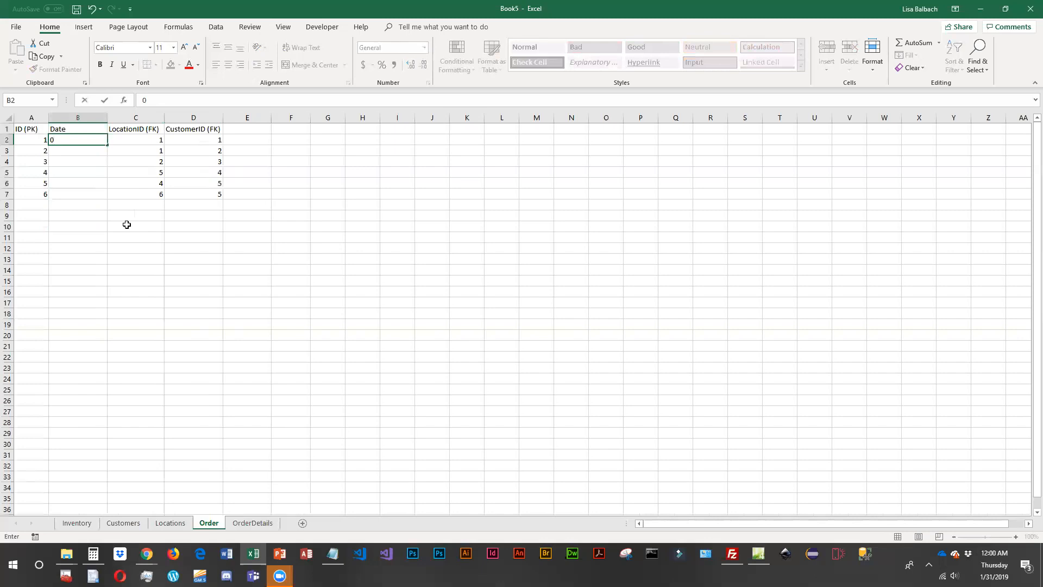
type("11/30/2020")
key("Return")
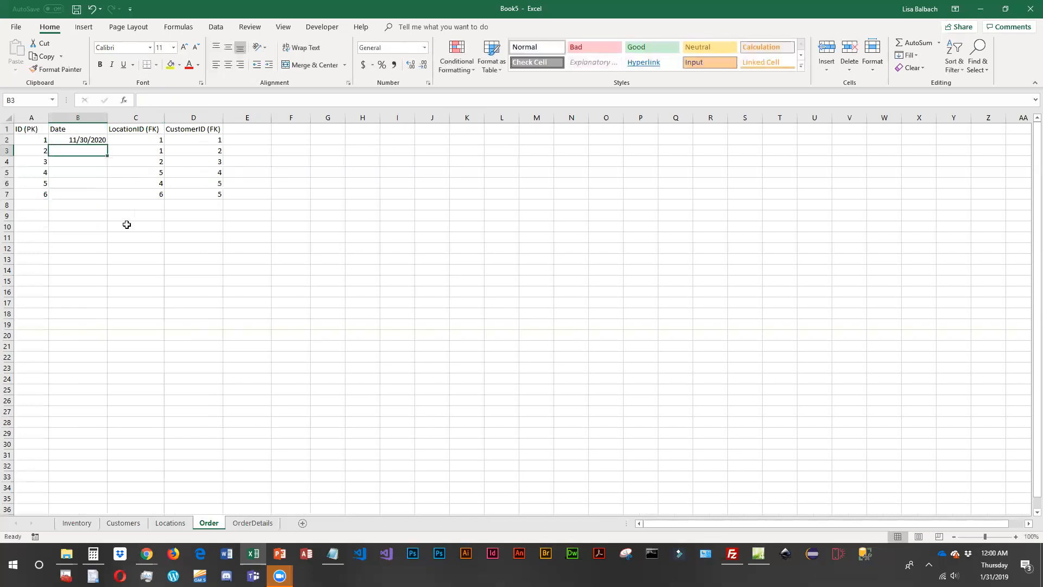
- Fill the date in B2 of the Order sheet down through B7 as consecutive days
left_click(93, 140)
left_click_drag(107, 145, 107, 200)
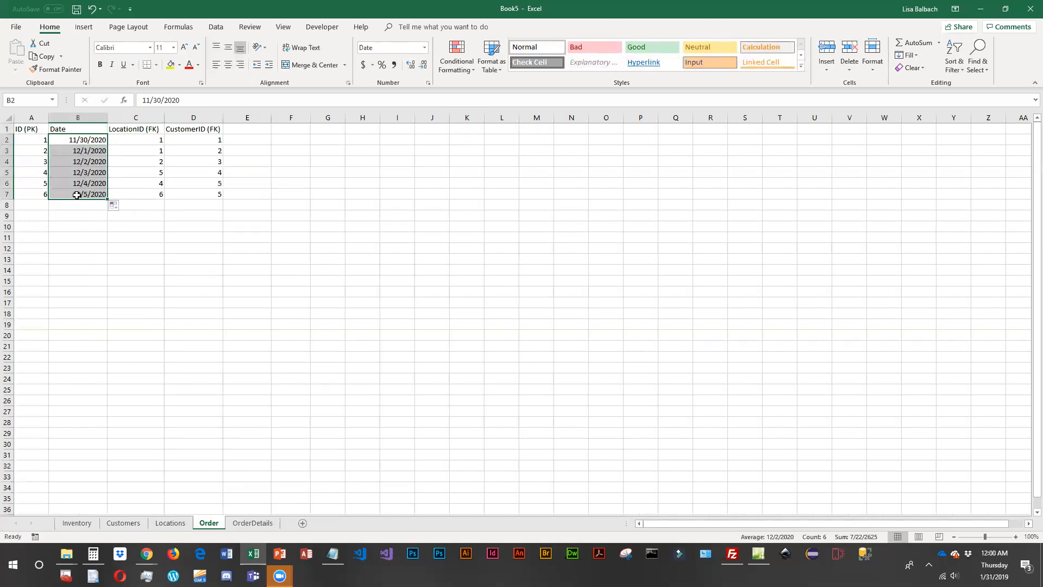
left_click(144, 238)
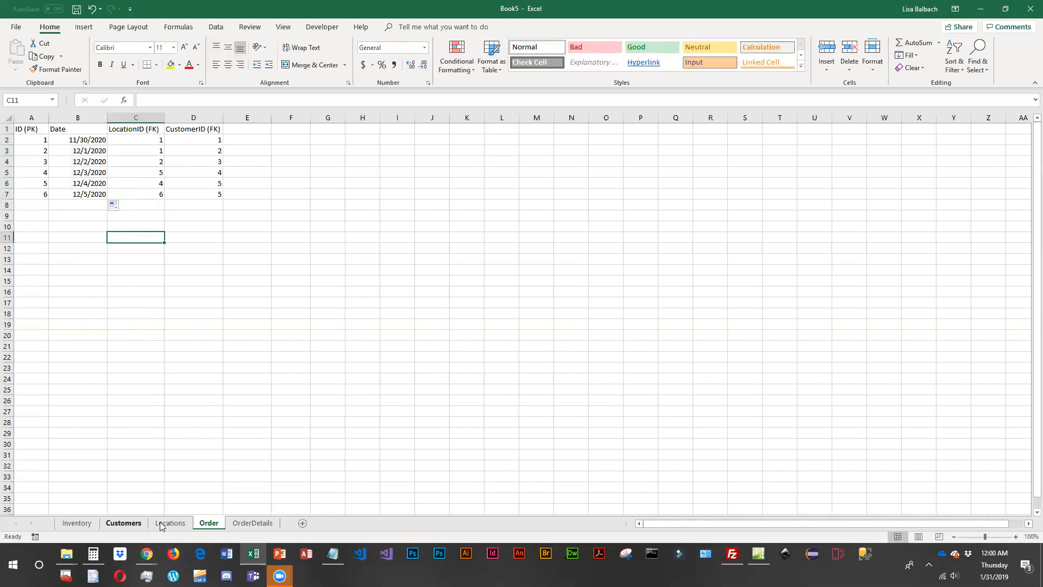
- Examine the Inventory sheet's primary key, descriptions, media, mounting and dimensions for each artwork record
left_click(80, 523)
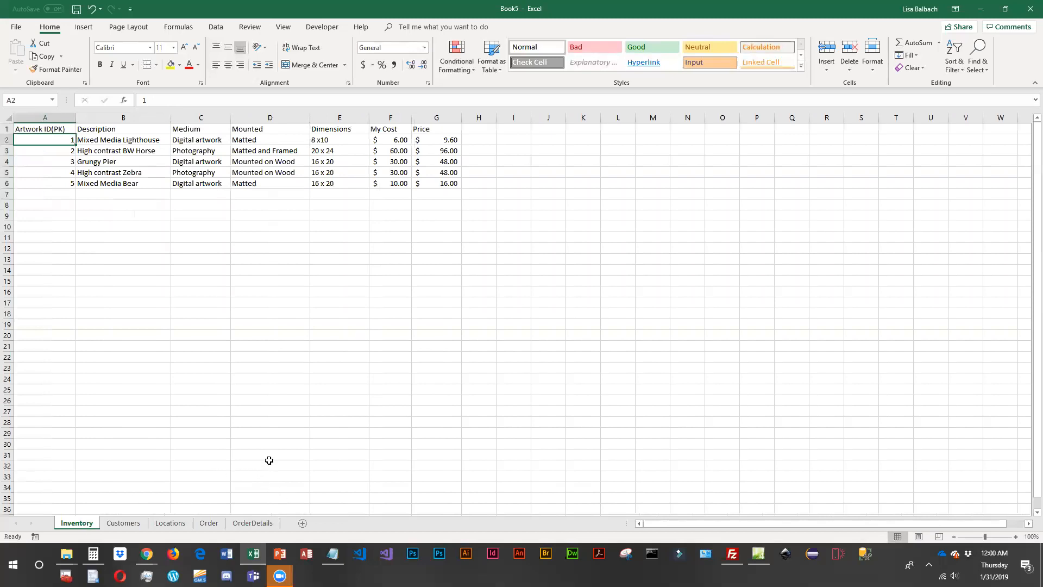
key("alt+Tab")
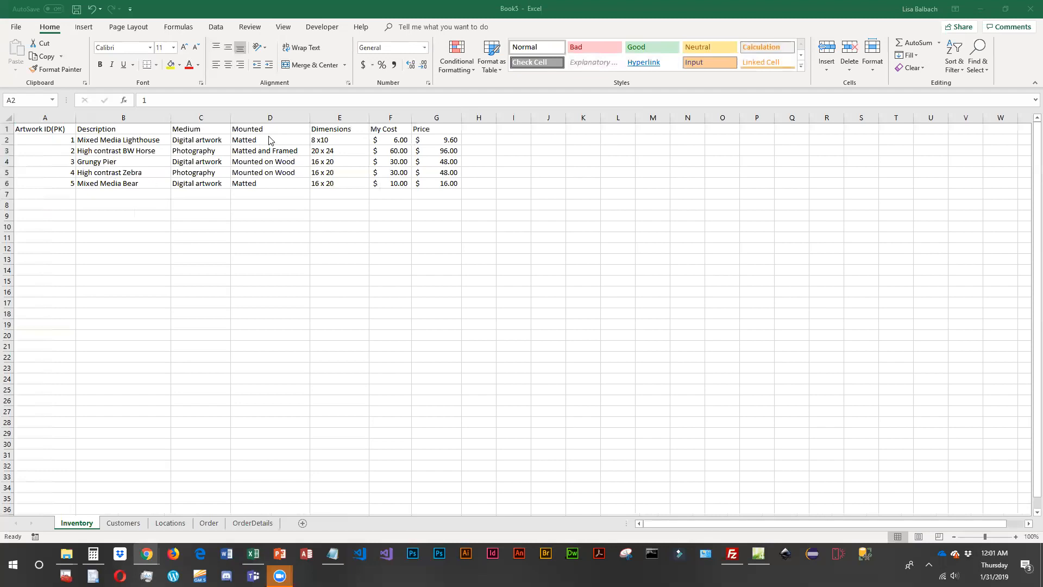
key("Right")
key("Right")
key("Right")
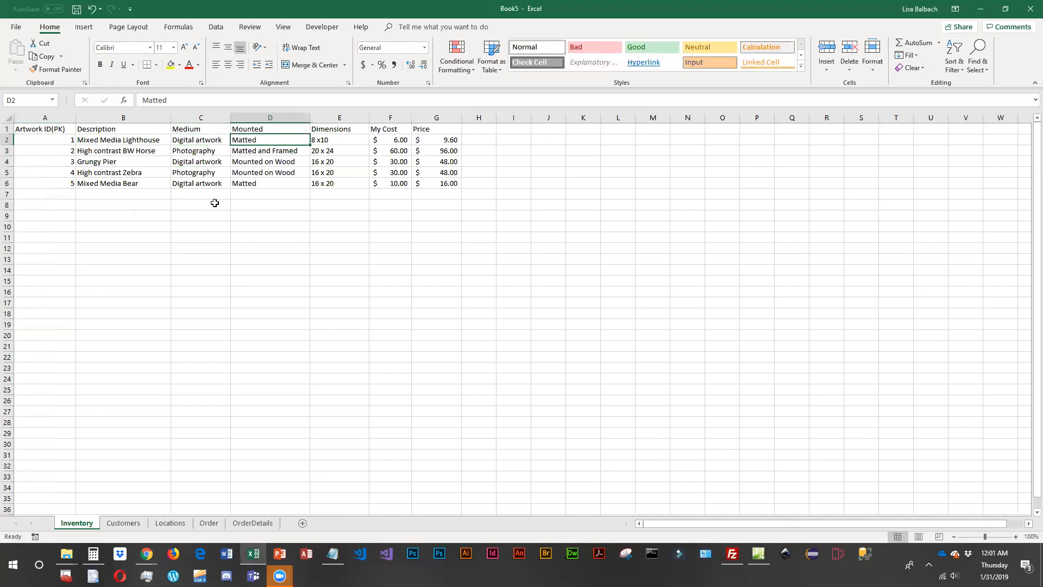
left_click(112, 149)
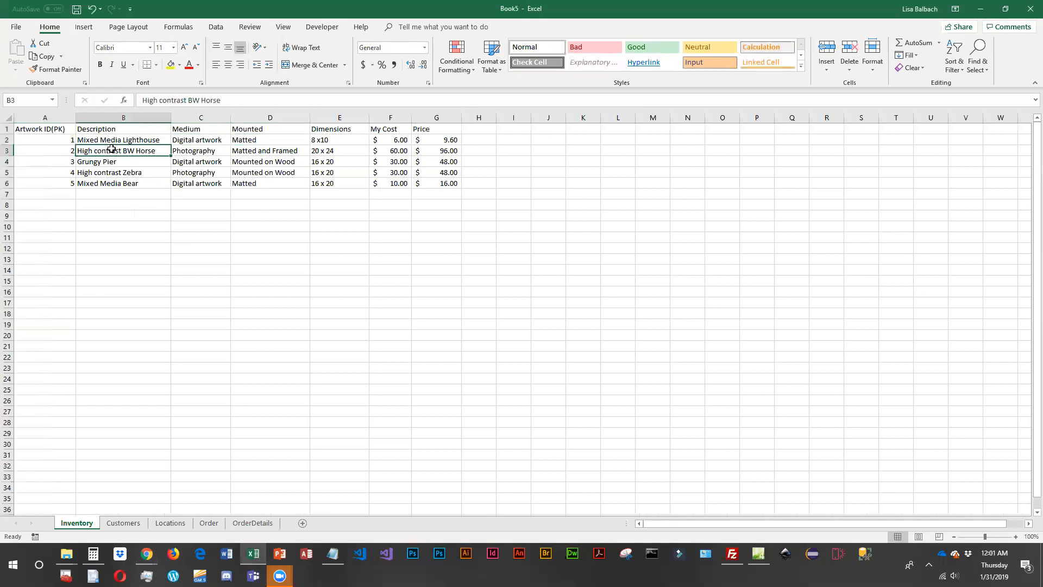
left_click(325, 141)
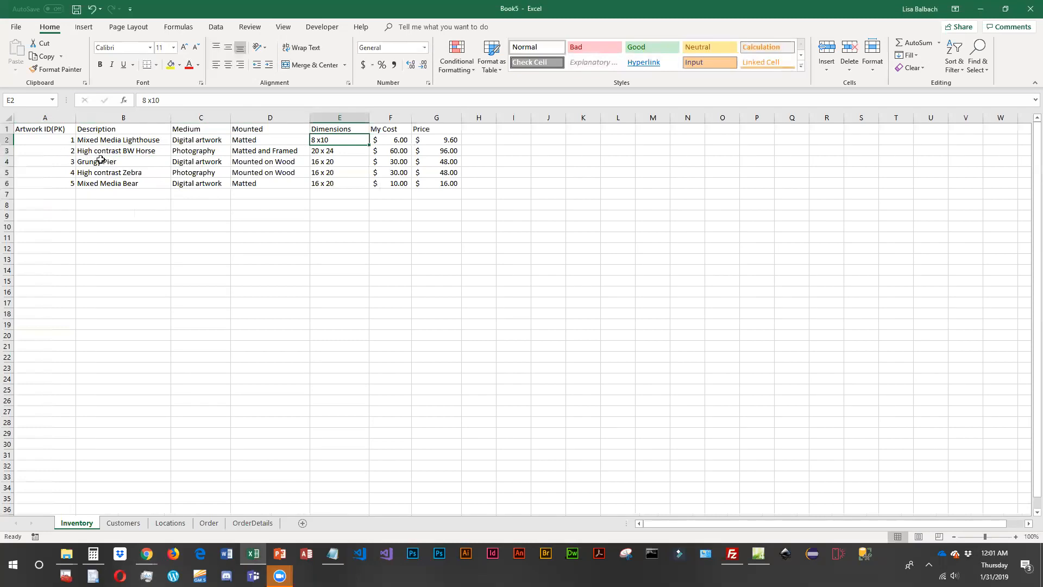
left_click(52, 128)
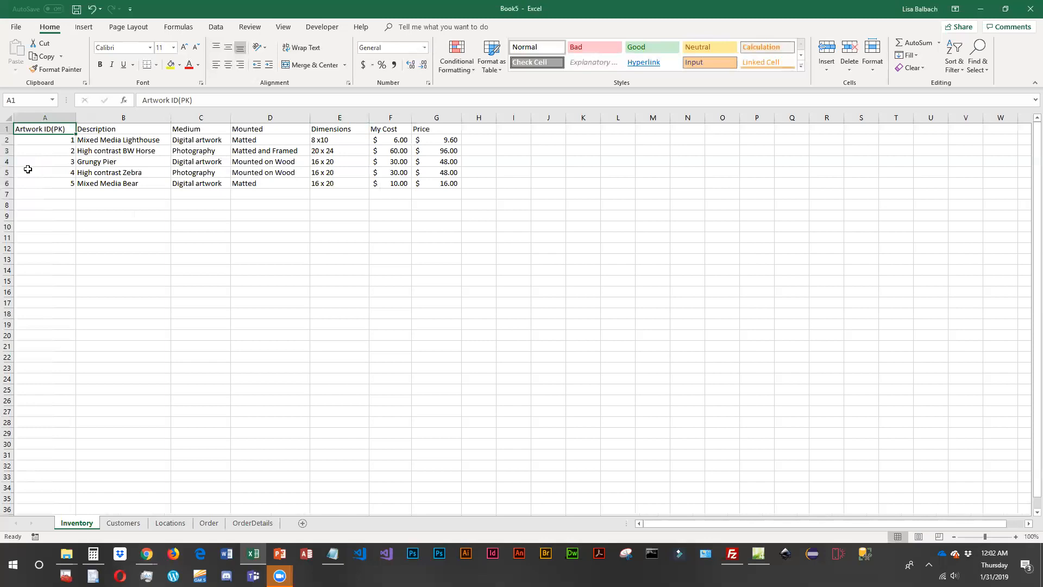
left_click(52, 140)
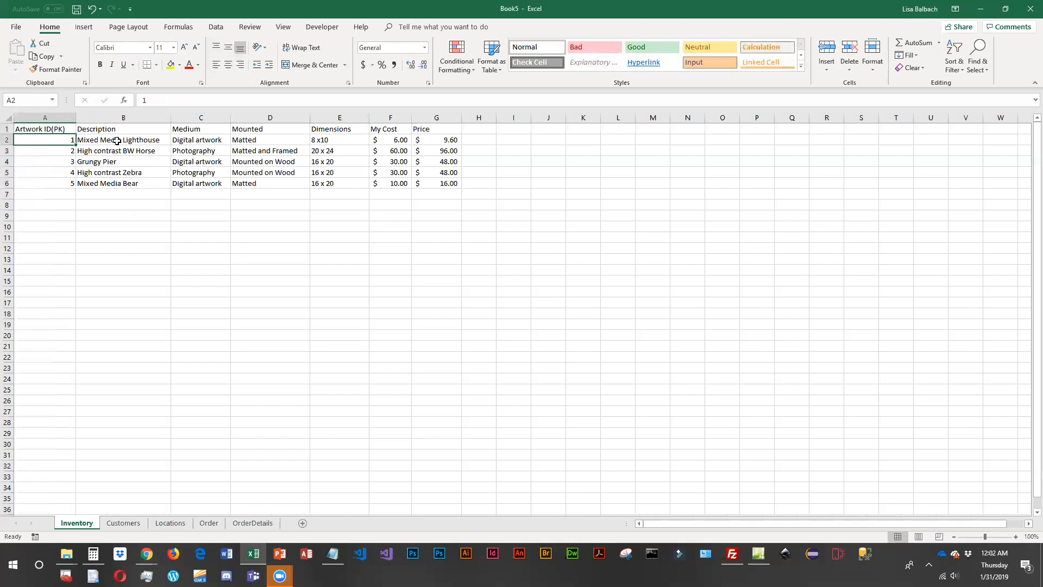
left_click(212, 142)
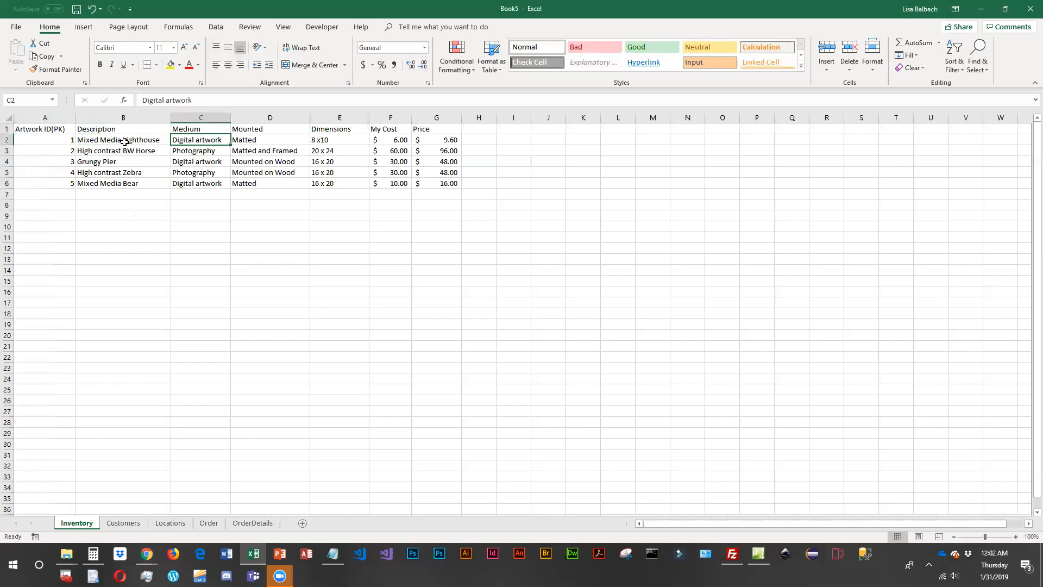
left_click(40, 141)
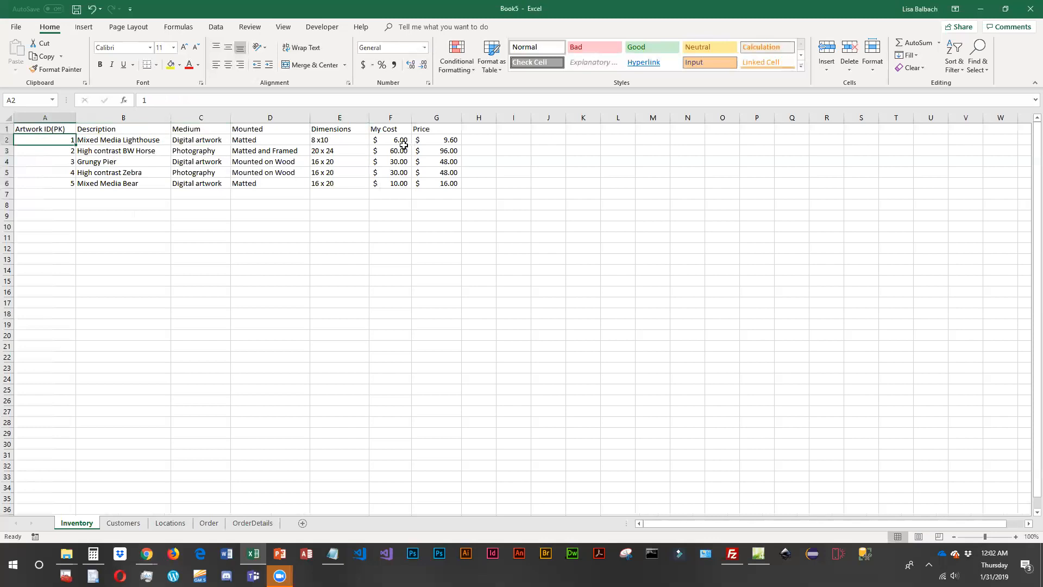
left_click(53, 139)
left_click(106, 140)
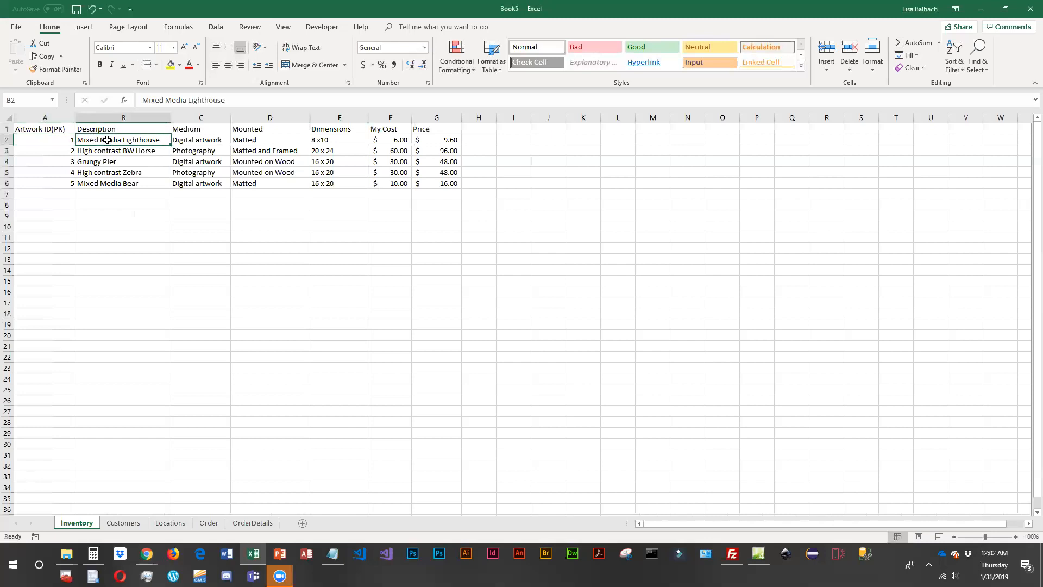
left_click(38, 143)
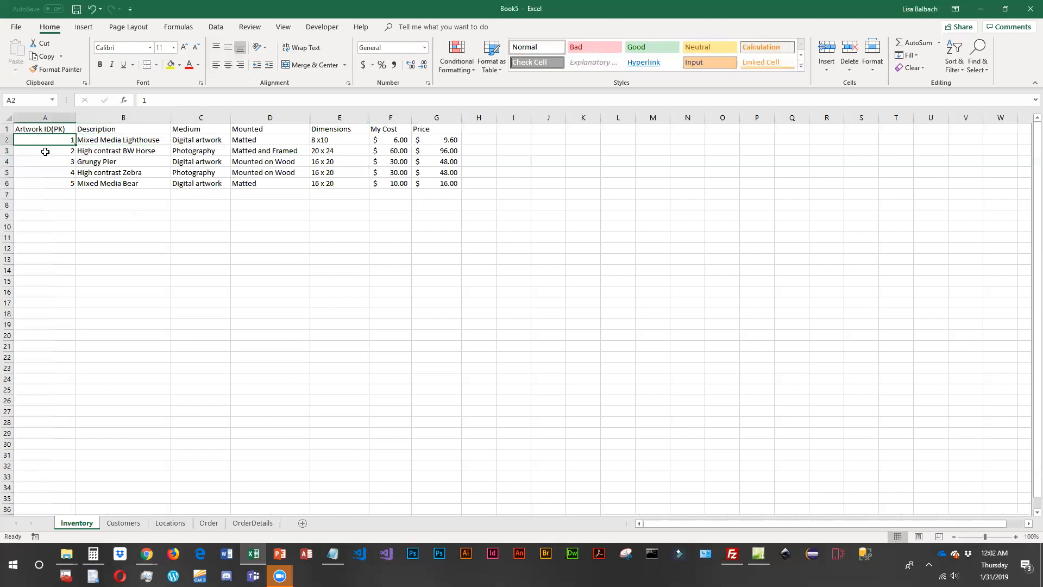
left_click(46, 169)
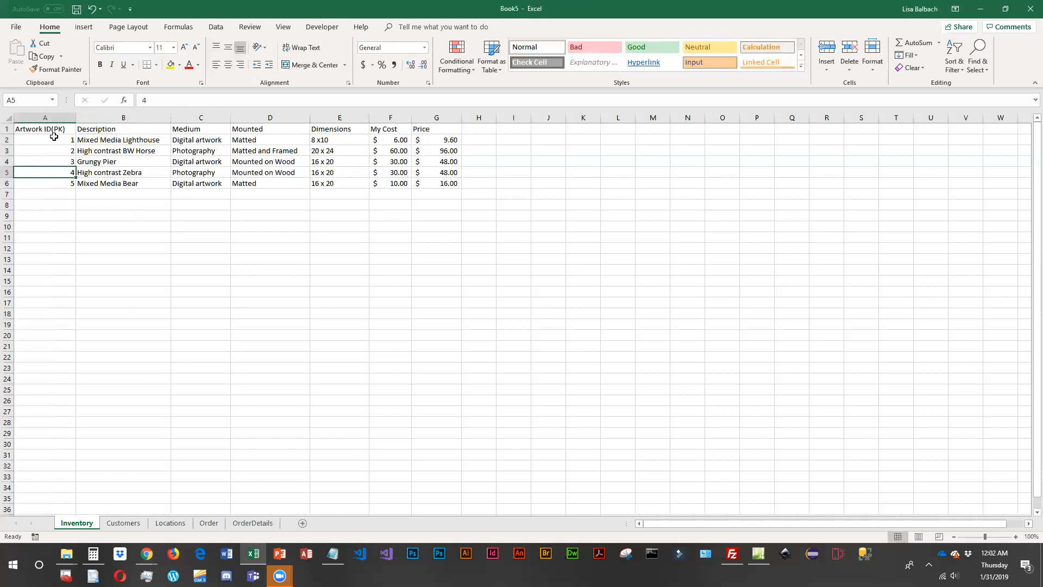
- Examine the ID, name and address columns of the records on the Customers sheet
left_click(123, 523)
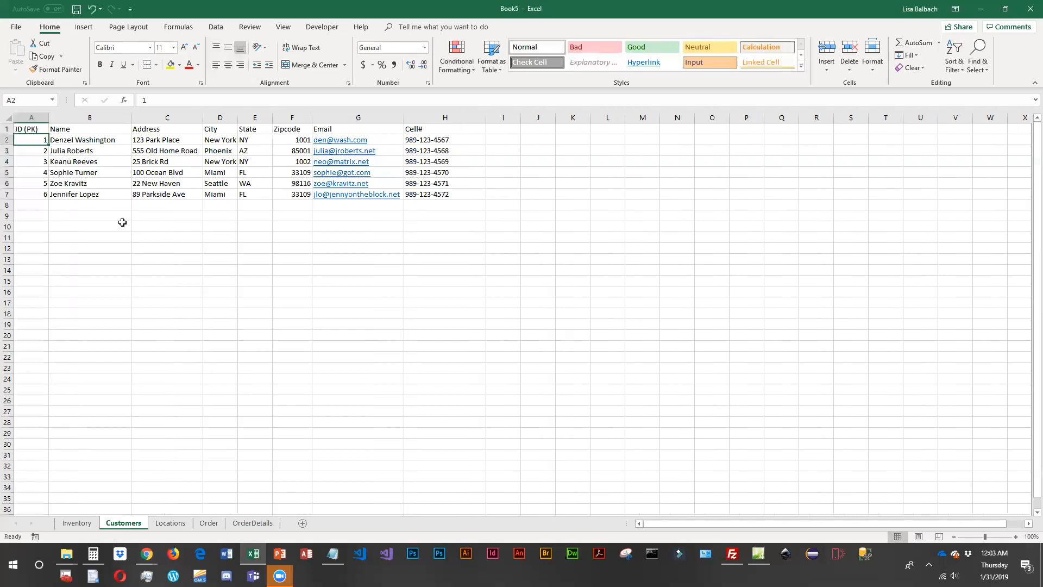
left_click(149, 139)
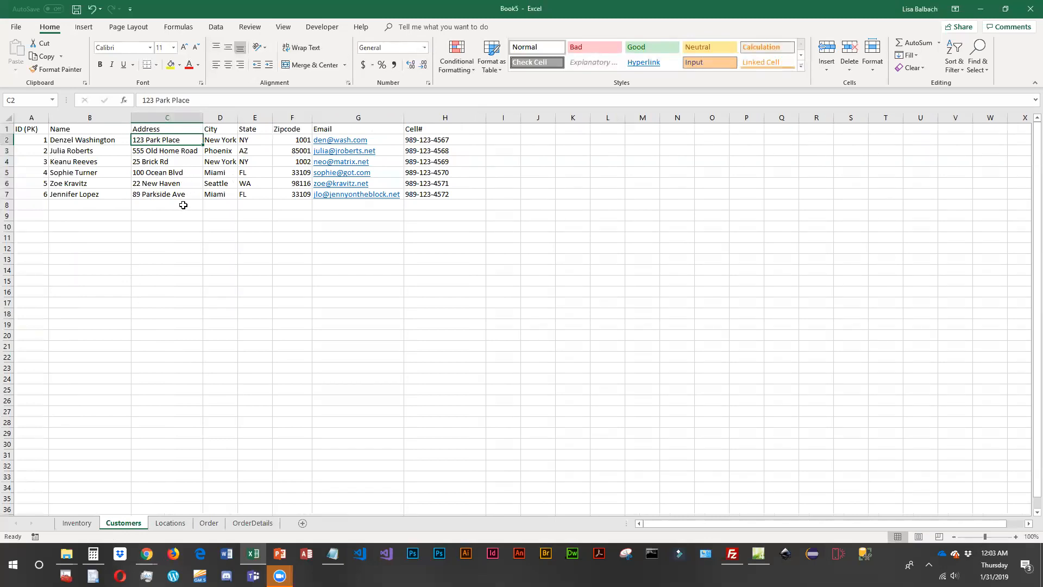
left_click(167, 230)
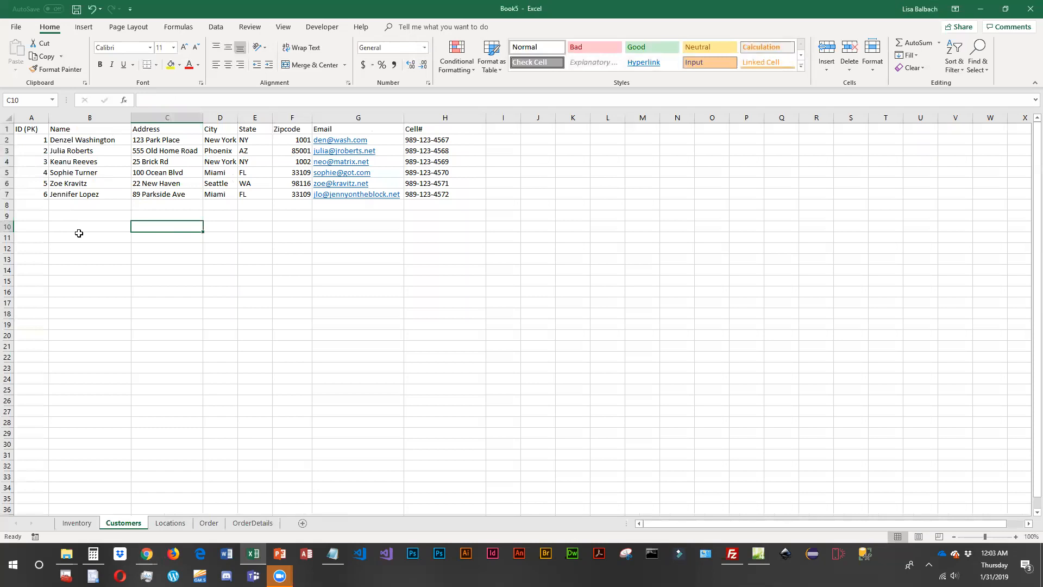
left_click(31, 142)
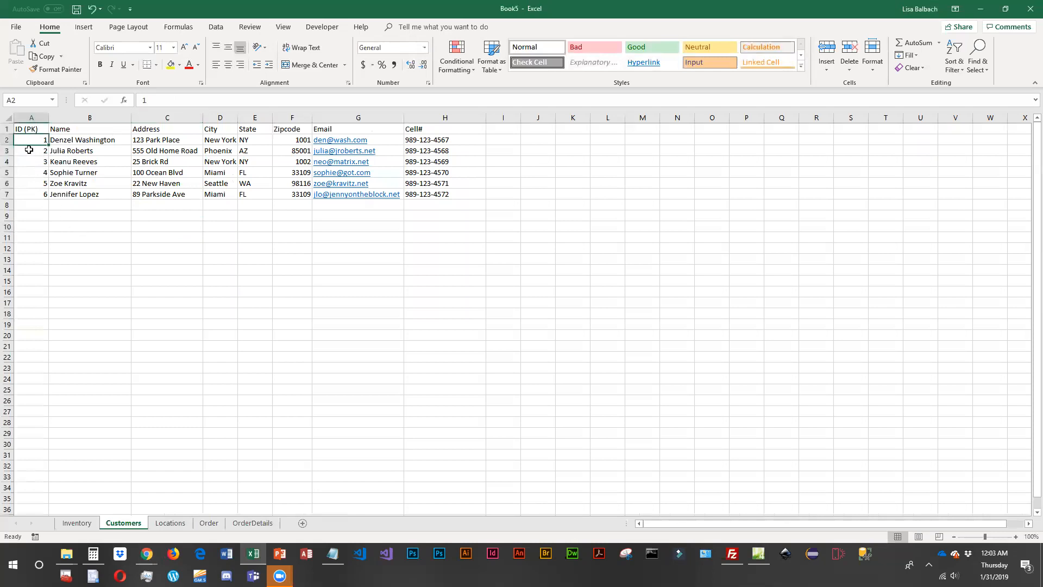
left_click(98, 143)
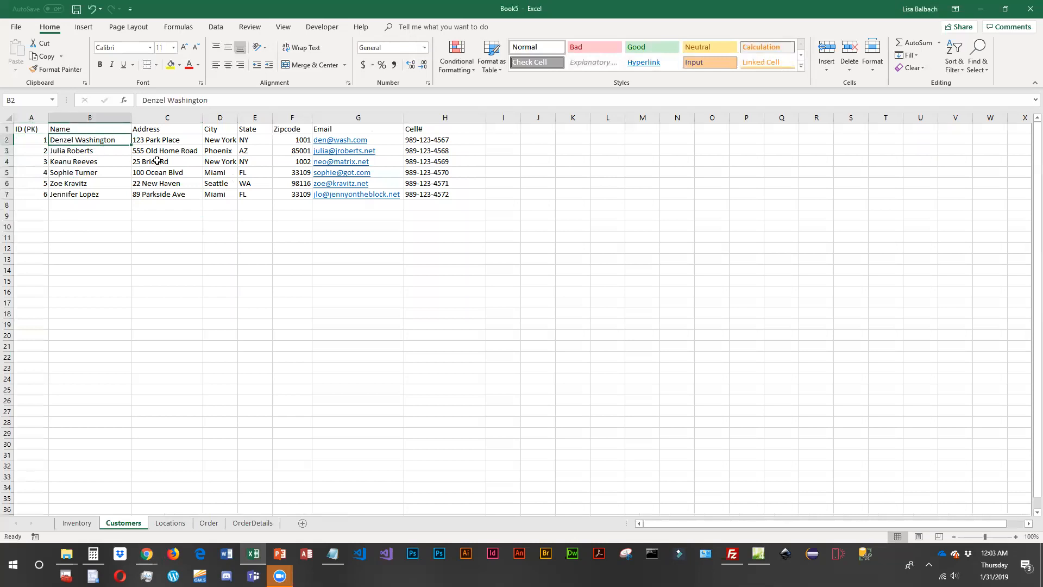
left_click(172, 139)
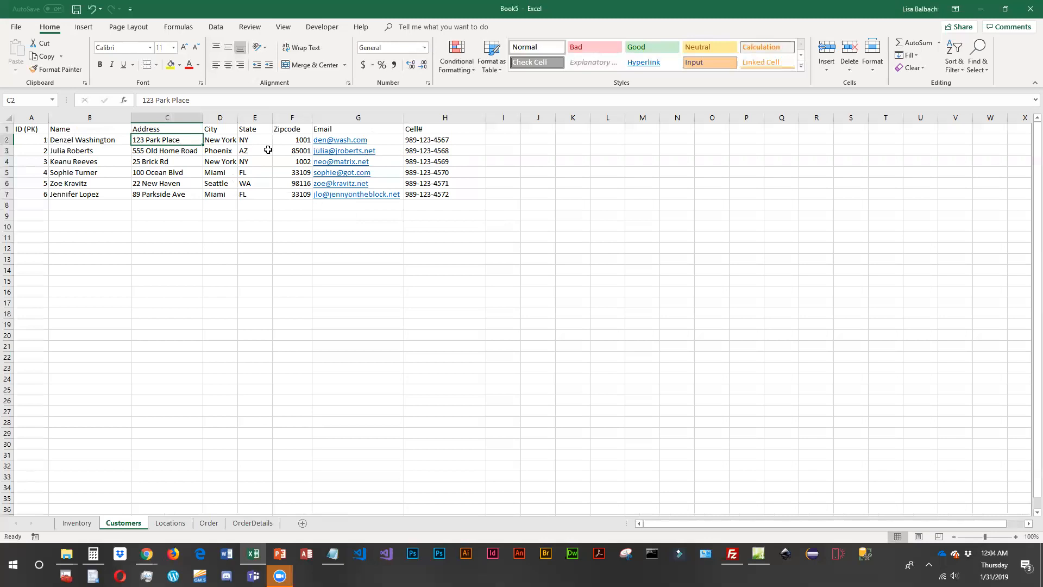
- Format the zip codes in F2:F7 of the Customers sheet as Text
left_click(298, 139)
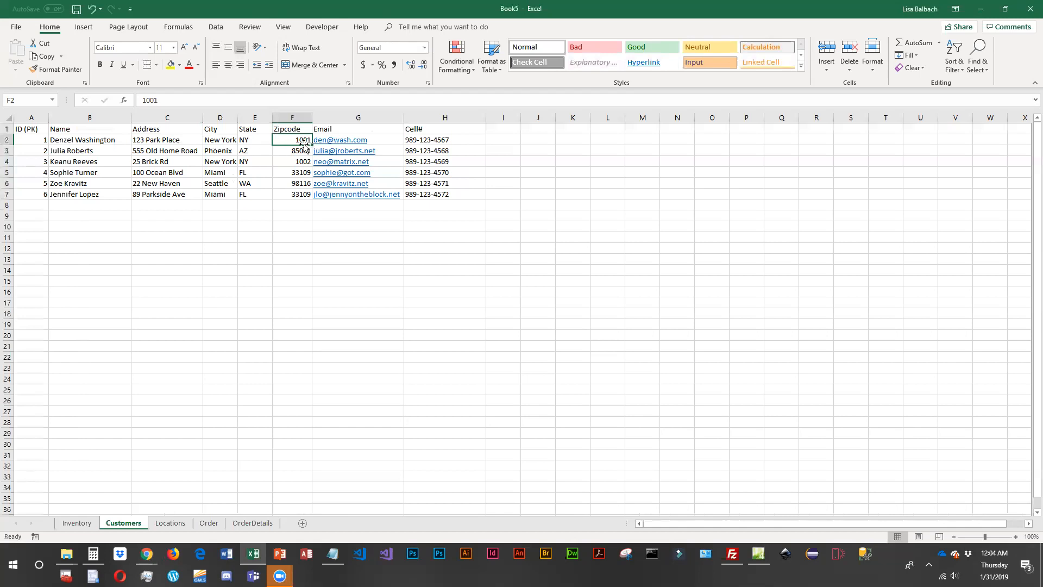
mouse_move(296, 135)
left_mouse_down()
mouse_move(302, 195)
mouse_move(299, 132)
mouse_move(300, 140)
left_mouse_up()
left_click_drag(295, 141, 297, 194)
left_click(424, 47)
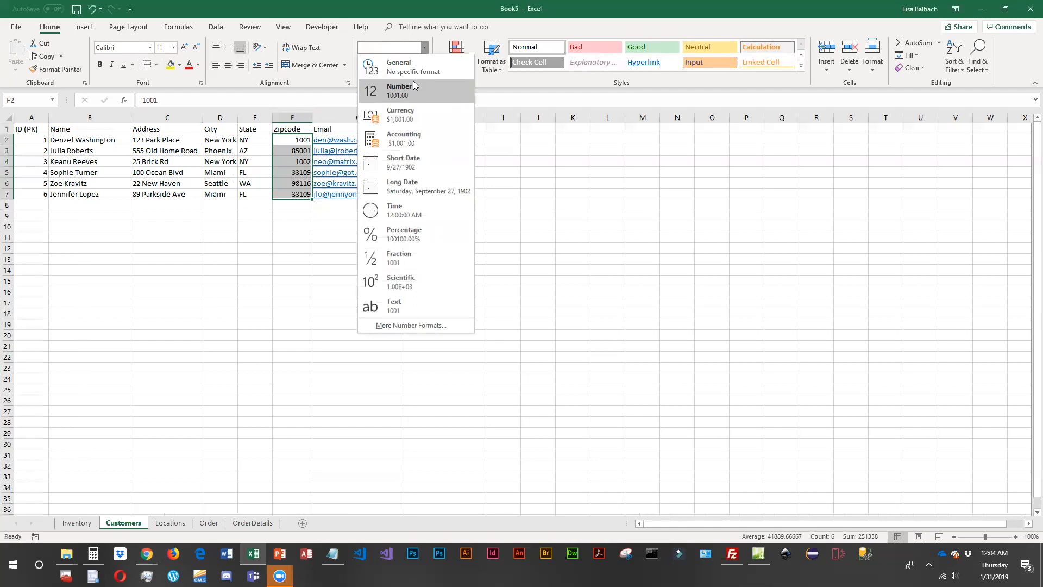
left_click(410, 305)
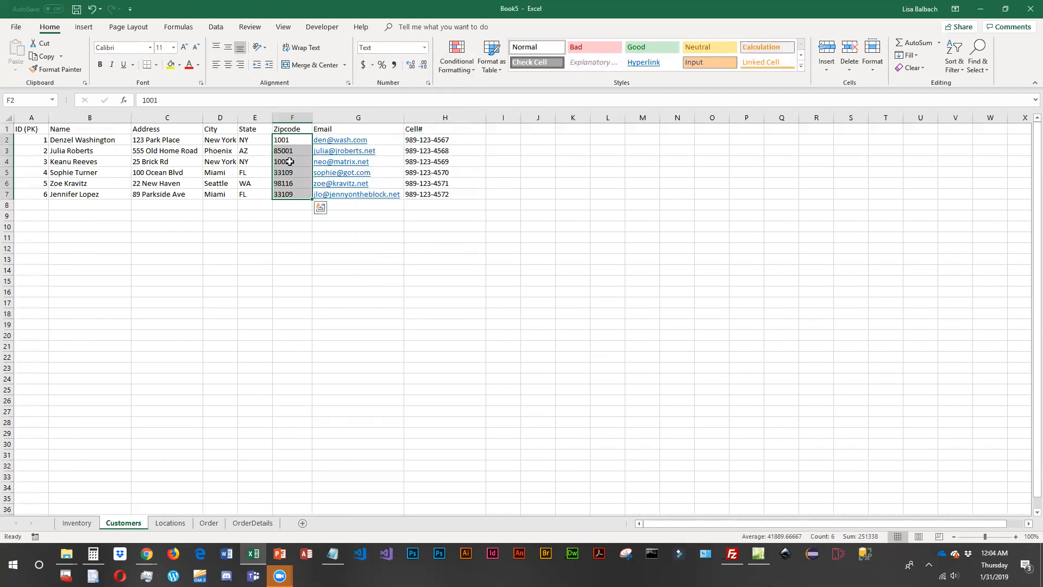
- Append a trailing 0 to the two New York zip codes in F2 and F4 of the Customers sheet
double_click(296, 140)
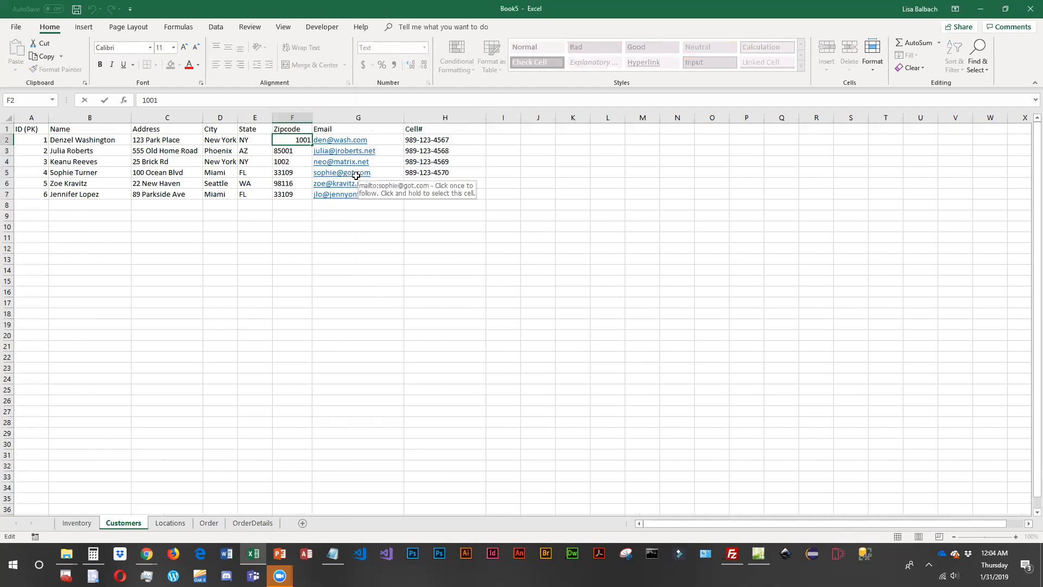
type("0")
key("Return")
key("Return")
left_click(192, 104)
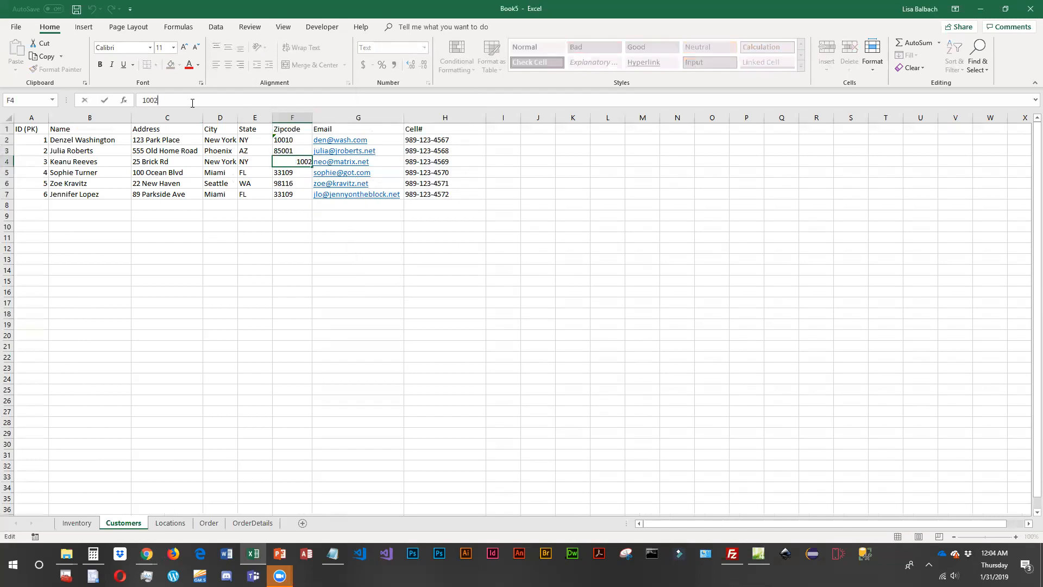
type("0")
key("Return")
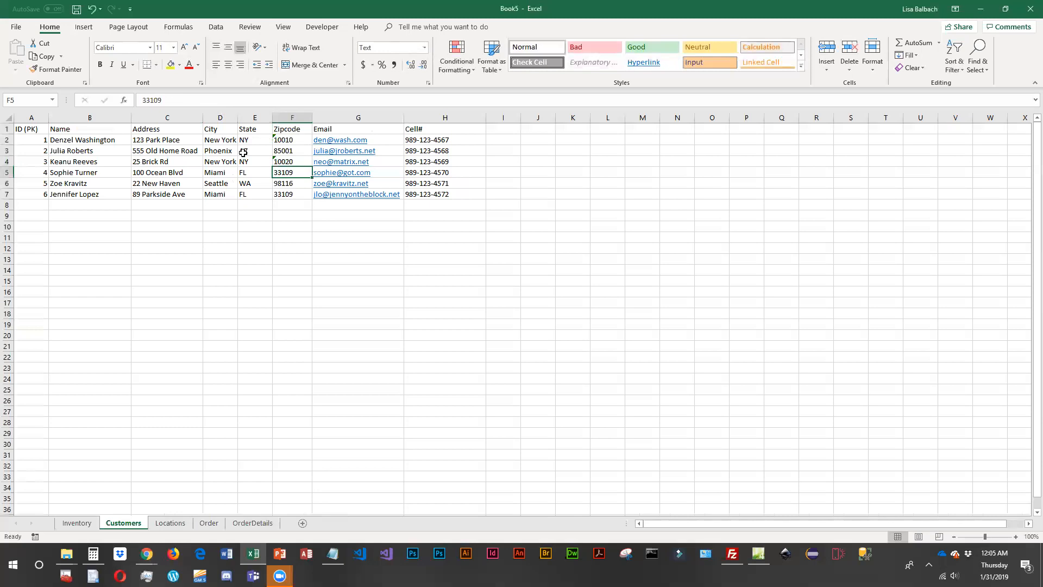
left_click(292, 141)
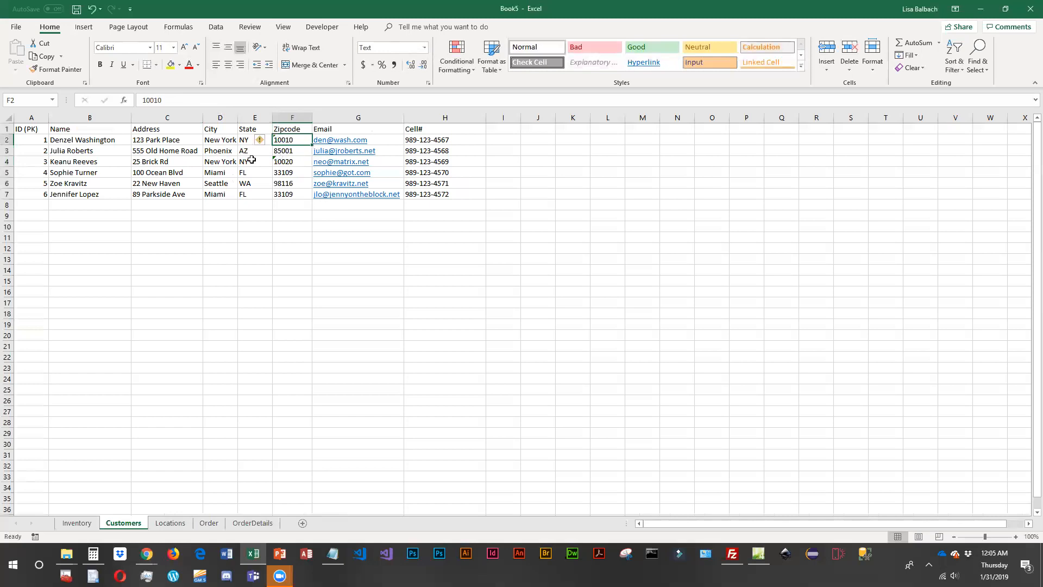
- Add a new sheet after Customers and name it Zipcode
left_click(302, 523)
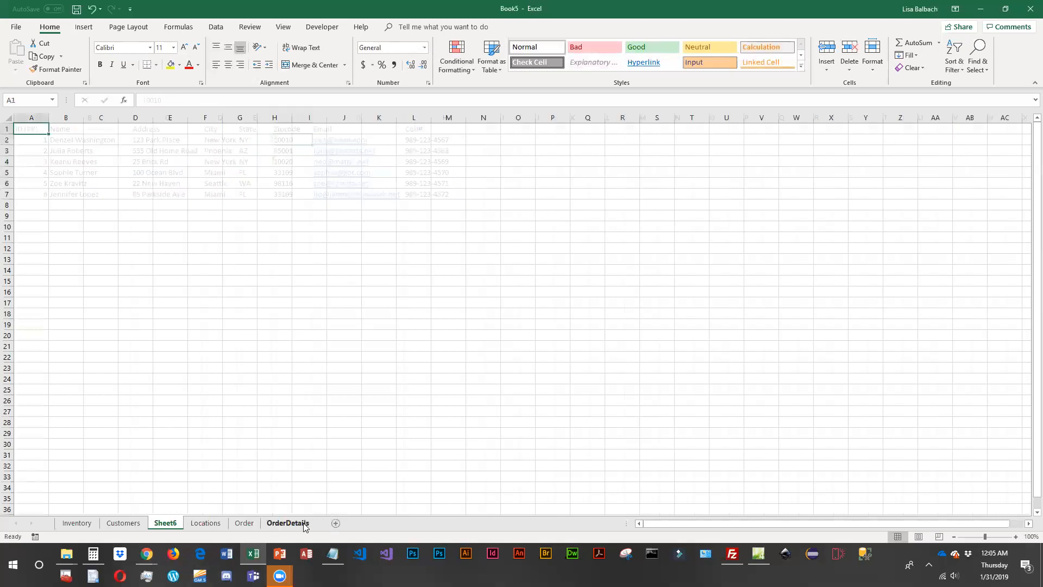
double_click(165, 522)
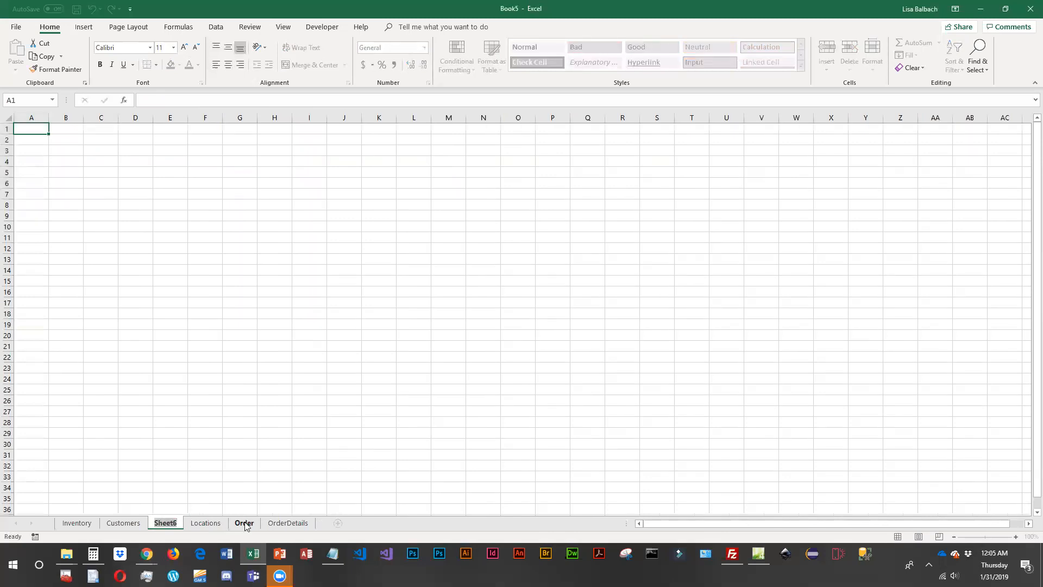
type("Zipcode")
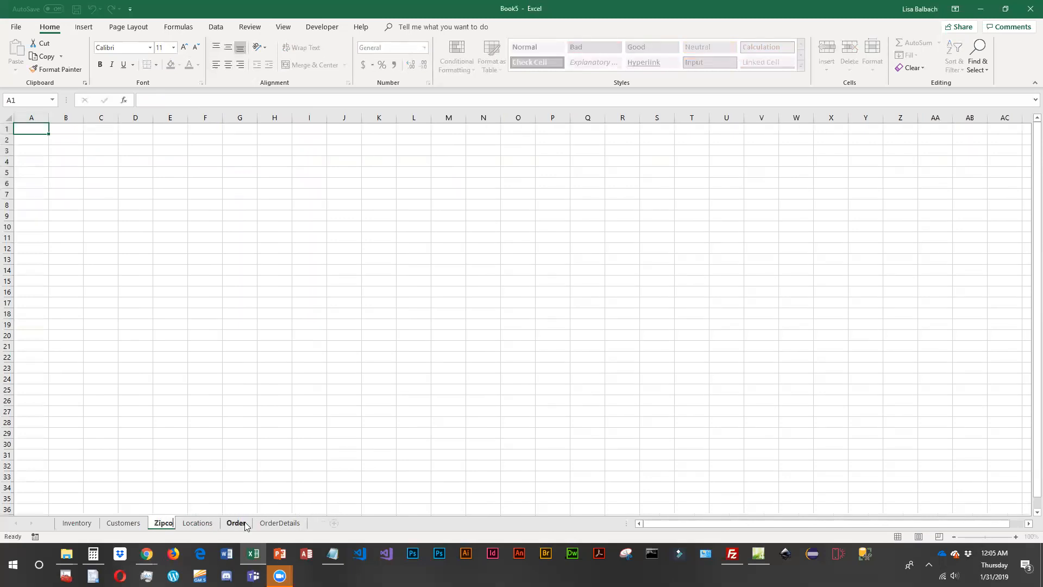
key("Return")
- Copy the City, State and Zipcode headers and records from the Customers sheet to A1 of the Zipcode sheet
left_click(125, 523)
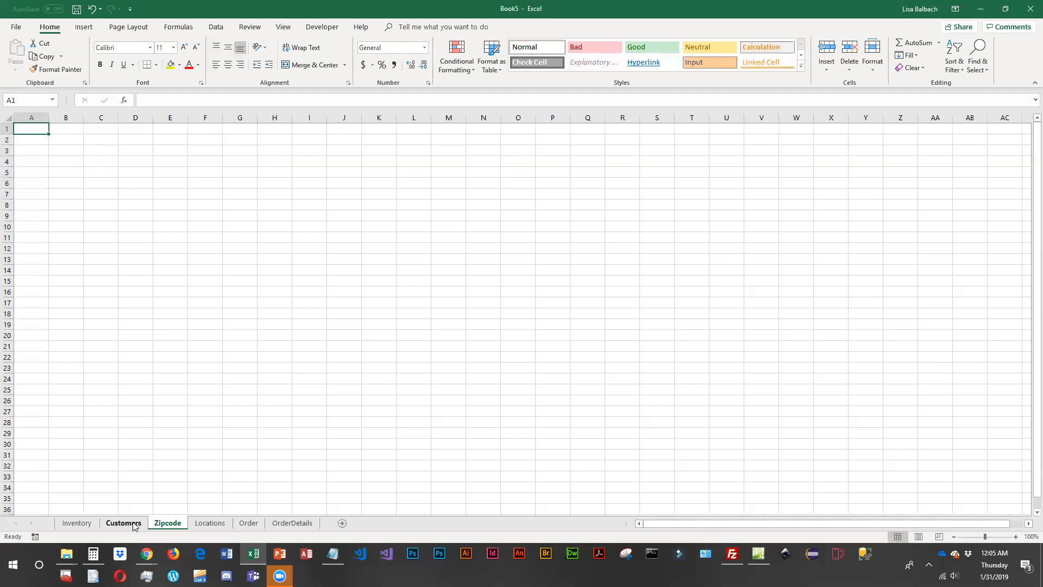
left_click_drag(220, 131, 282, 192)
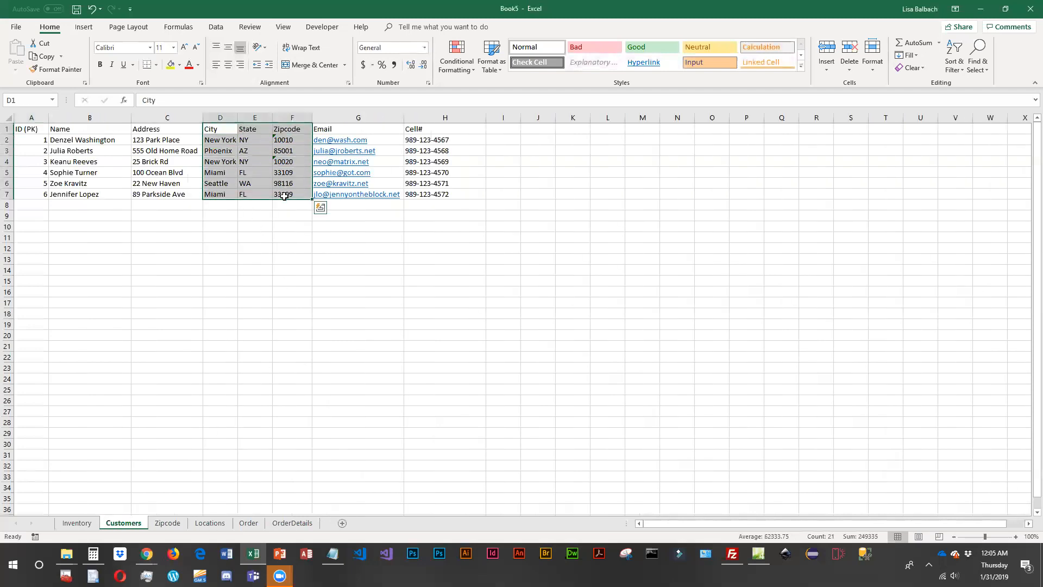
key("ctrl+c")
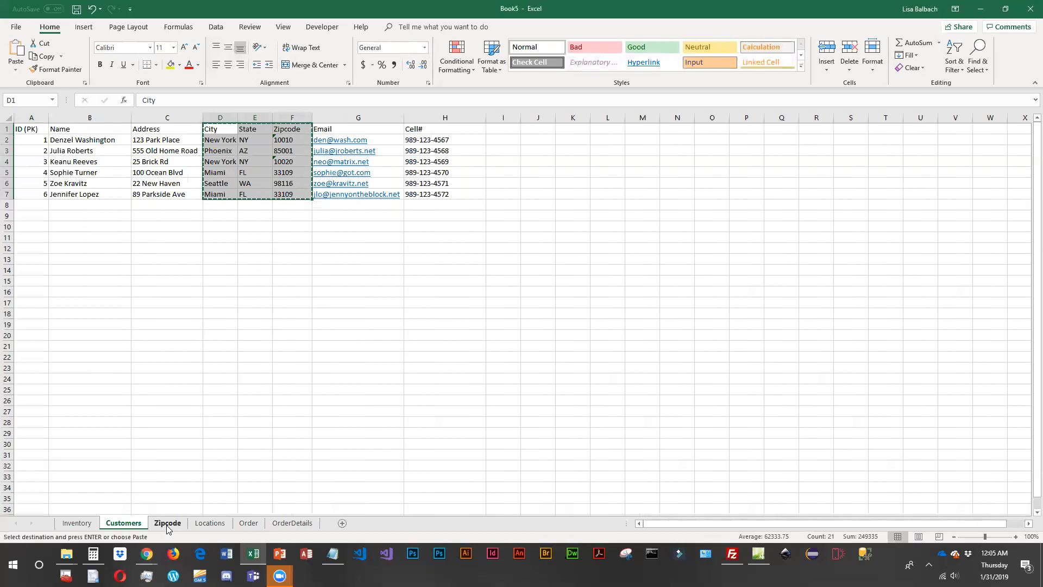
left_click(167, 523)
key("ctrl+v")
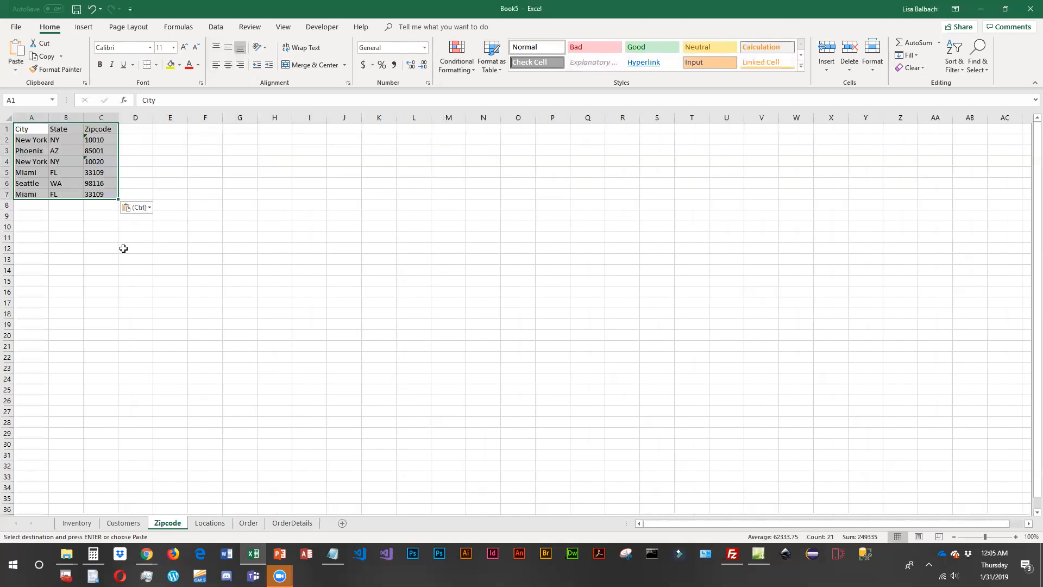
- Rearrange the Zipcode sheet so the Zipcode column comes first, followed by City and State, starting in A1
left_click(108, 131)
left_click_drag(23, 128, 191, 181)
left_click_drag(101, 129, 164, 196)
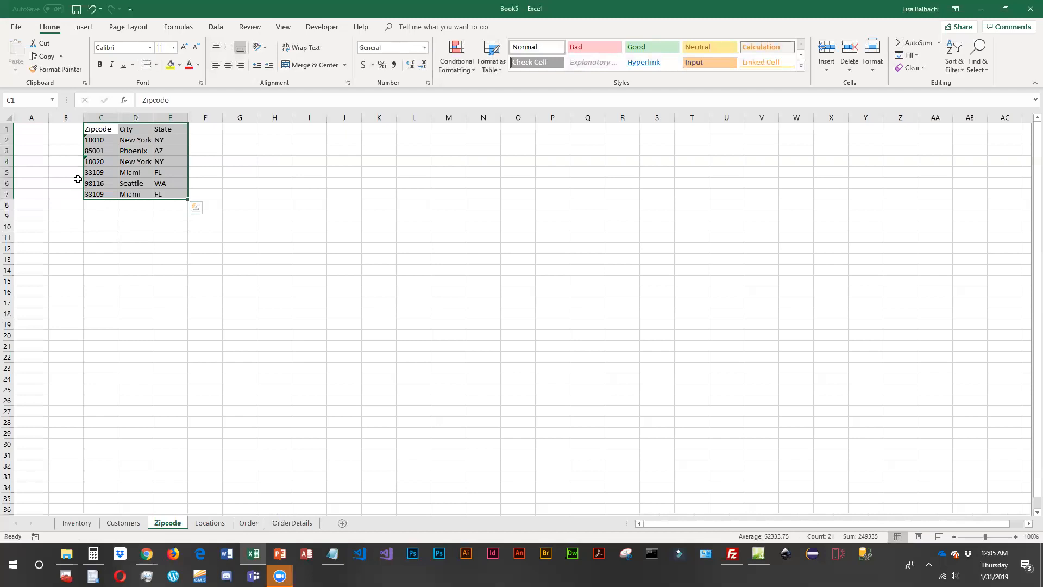
left_click_drag(83, 182, 14, 182)
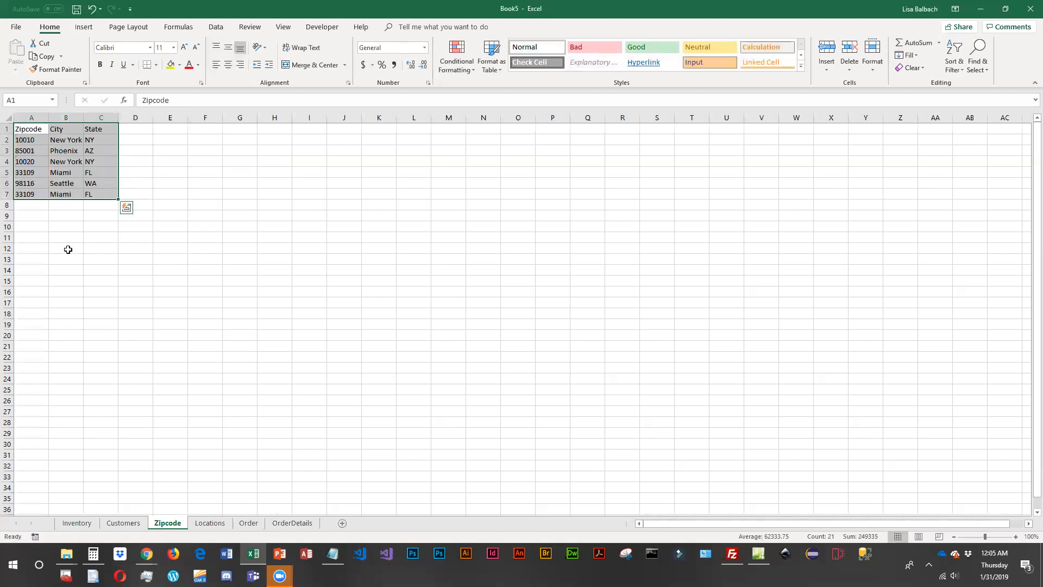
- Rename the header in A1 of the Zipcode sheet as Zipcode(PK) and autofit column A
double_click(41, 132)
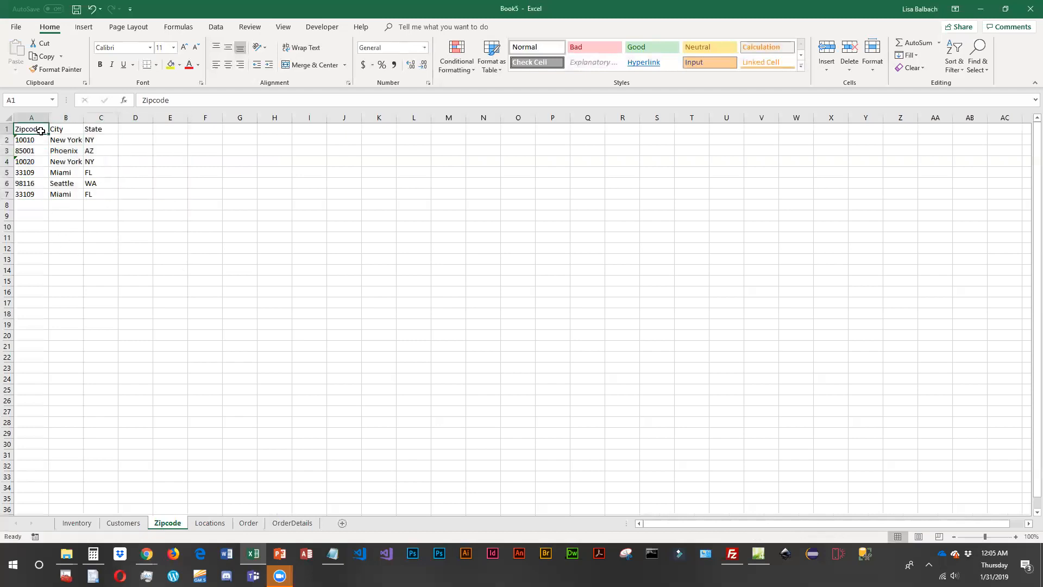
type("(PK)")
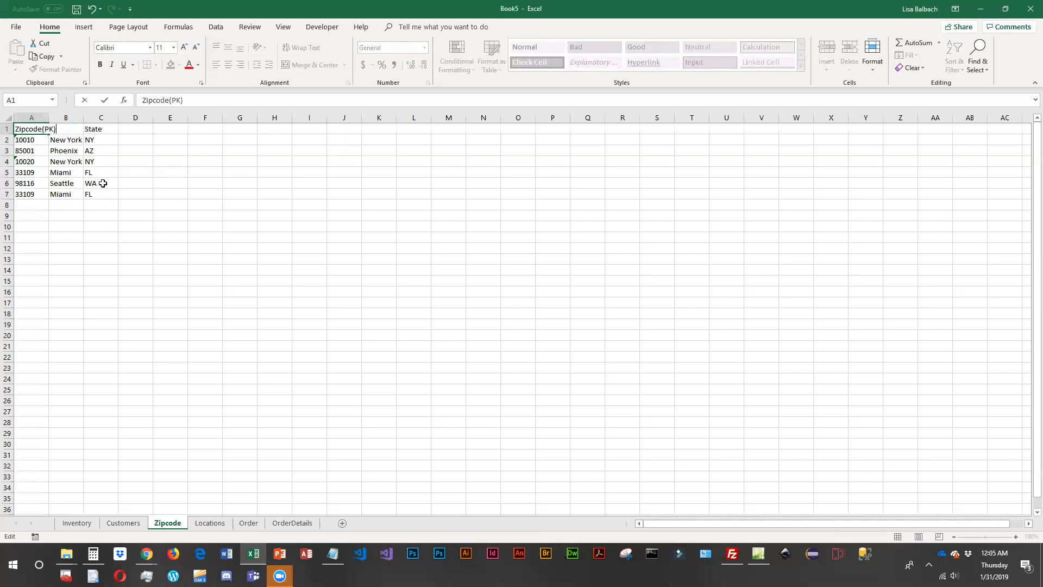
key("Return")
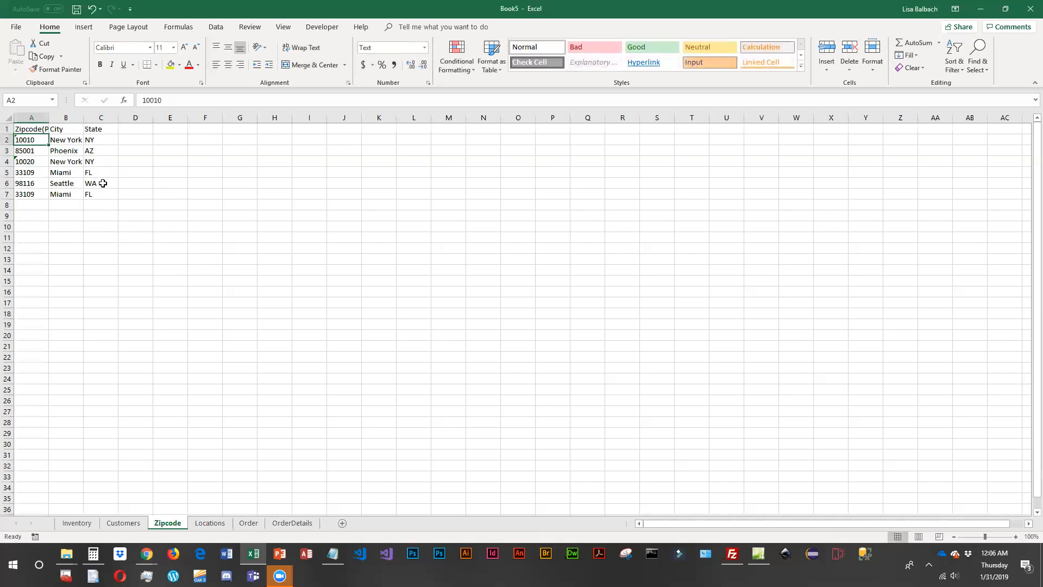
left_click(52, 117)
double_click(51, 117)
left_click(81, 224)
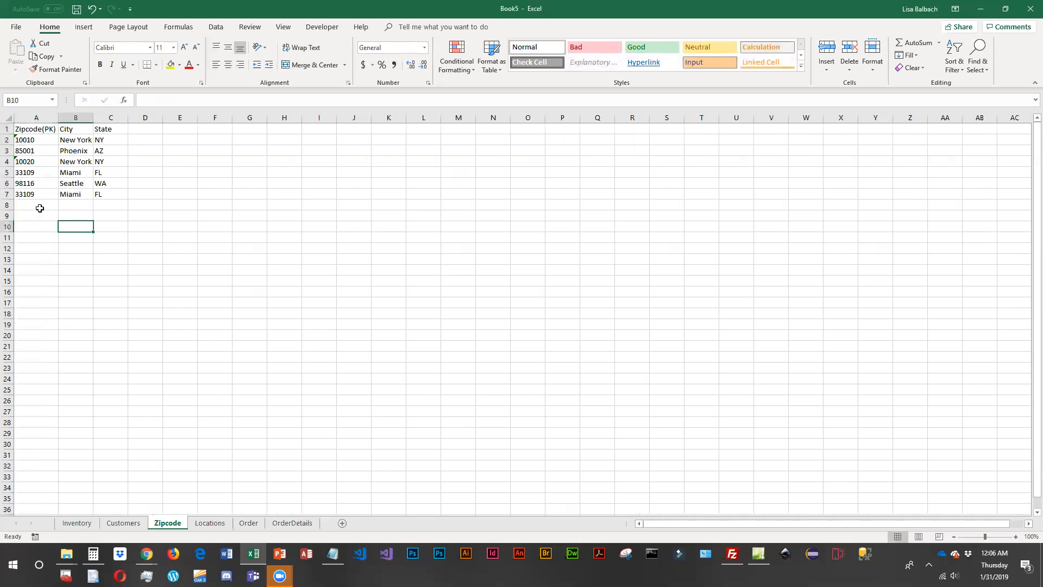
- Rename the Zipcode header on the Customers sheet as Zipcode(FK) and autofit its column
left_click(126, 523)
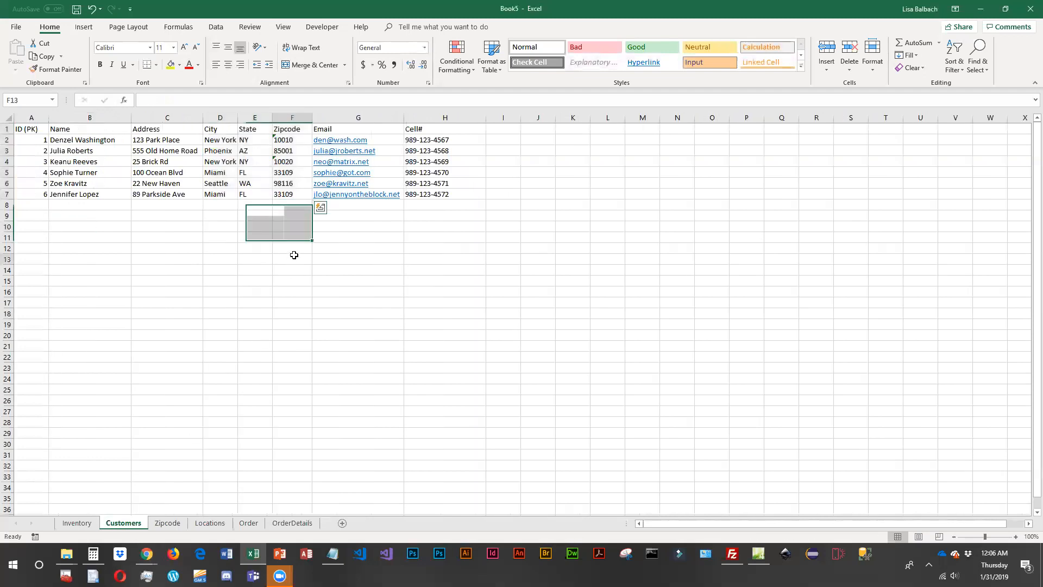
left_click(304, 125)
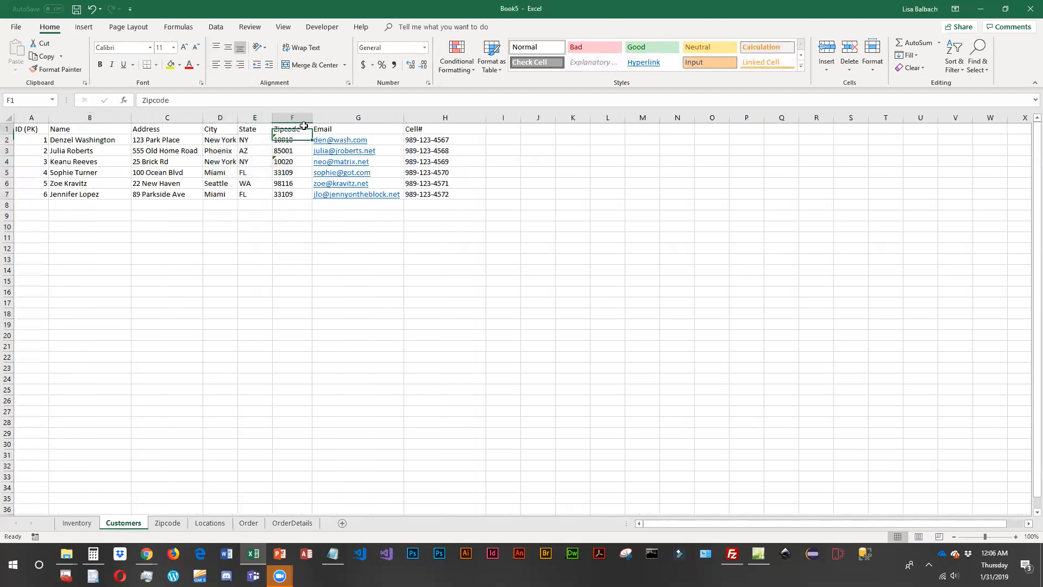
double_click(304, 125)
type("(FK)")
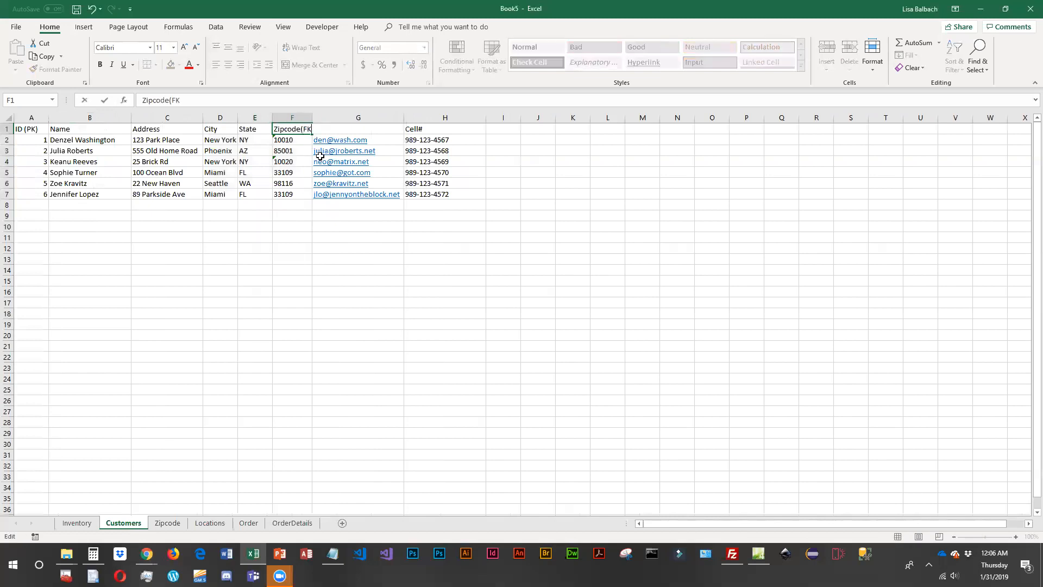
key("Return")
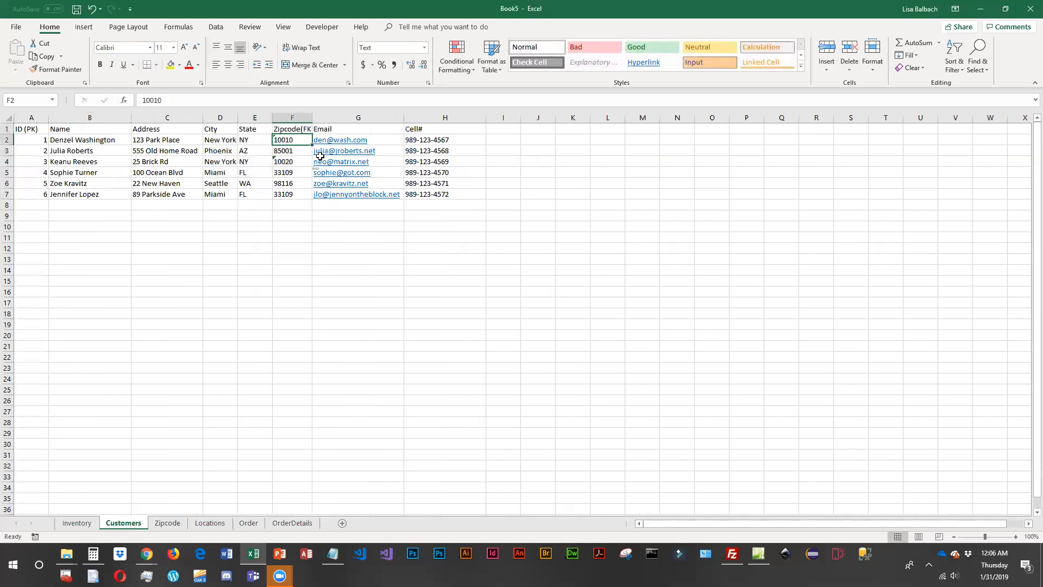
double_click(312, 116)
- Delete the City and State columns from the Customers sheet
left_click_drag(217, 117, 253, 116)
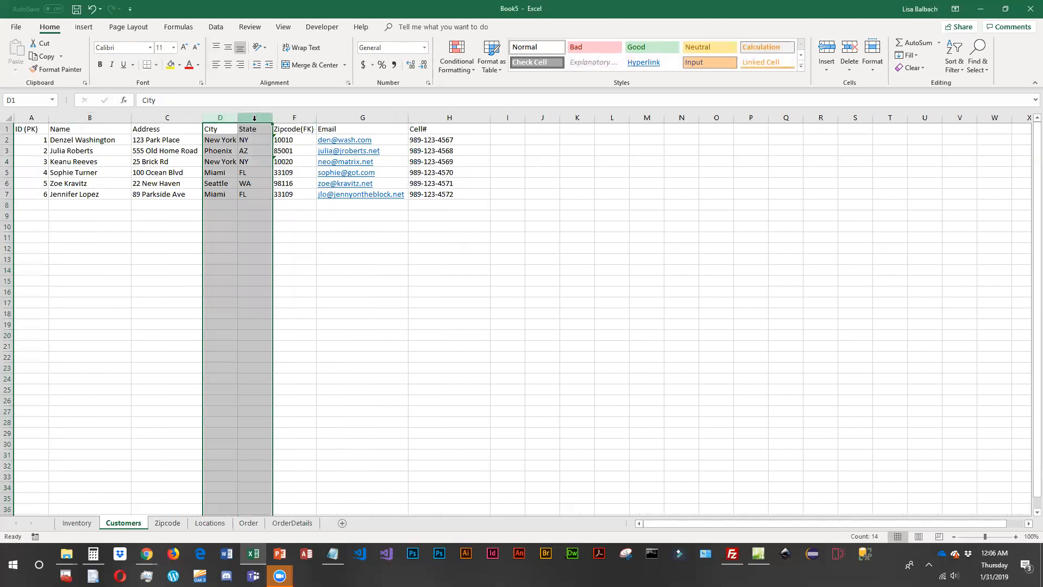
right_click(256, 118)
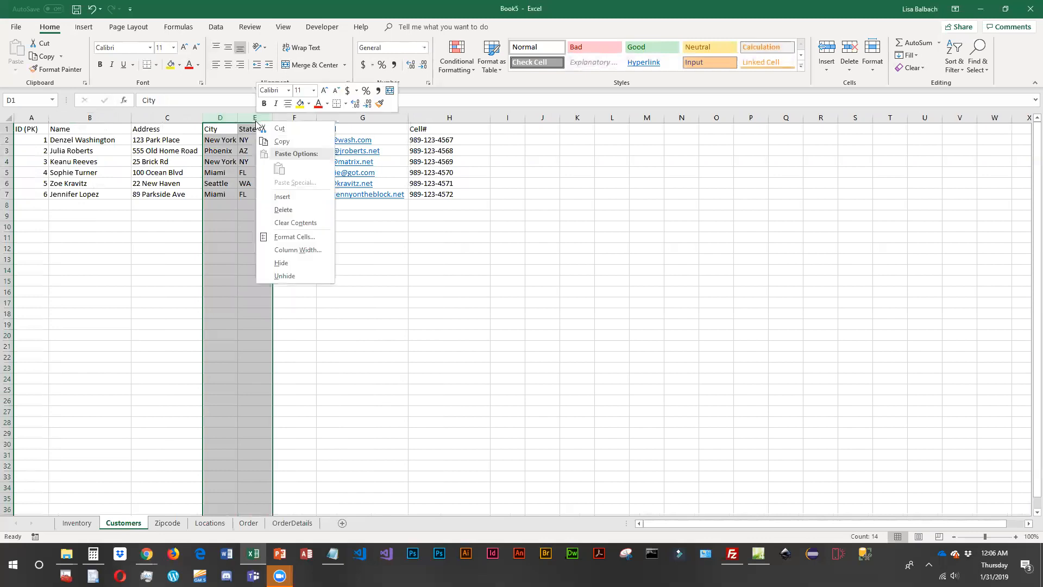
left_click(290, 212)
left_click(181, 332)
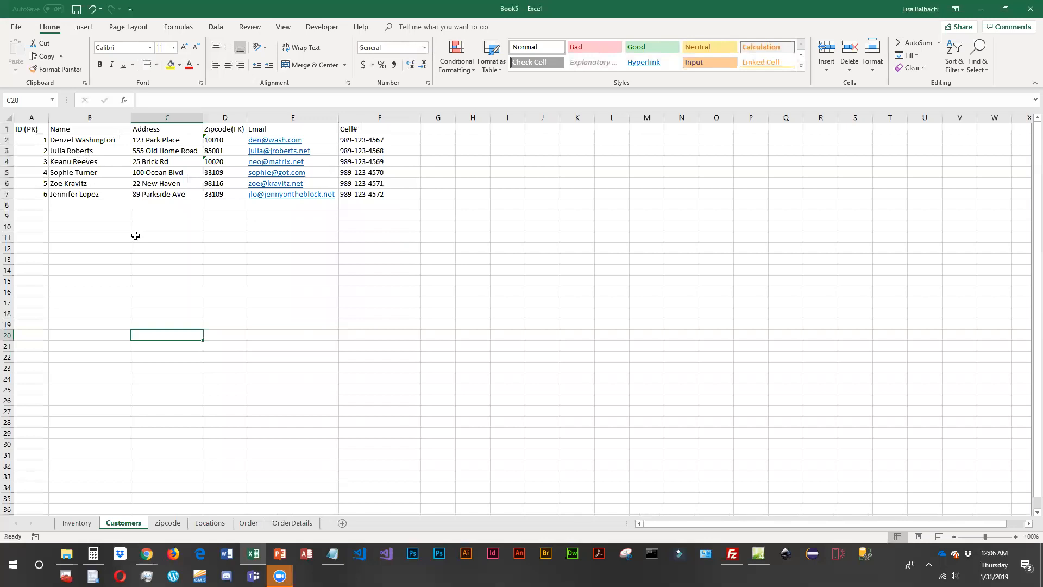
- Examine the primary and foreign keys and records on the Zipcode, Locations, Order and OrderDetails sheets
left_click(167, 523)
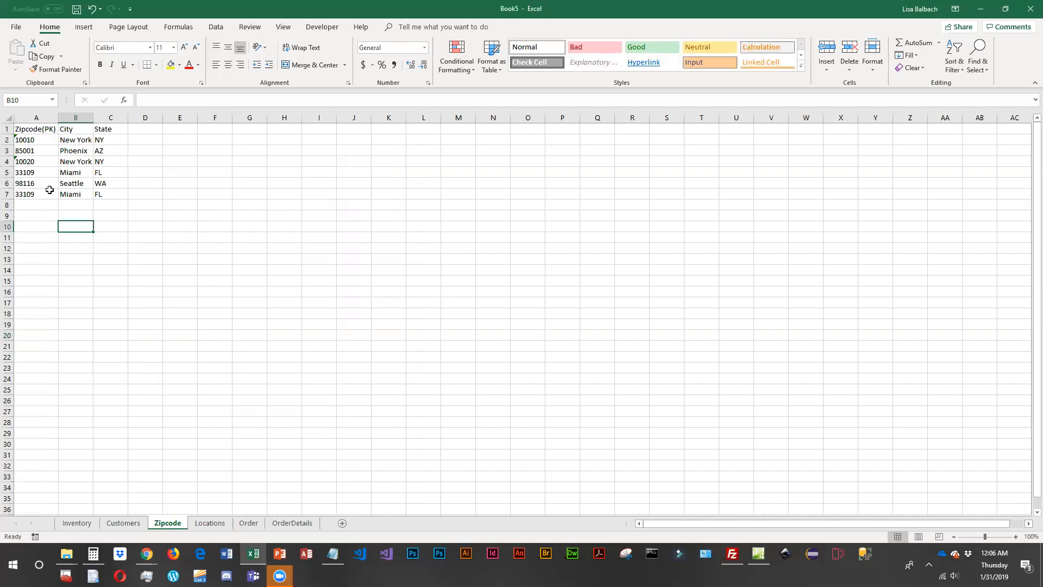
left_click(41, 130)
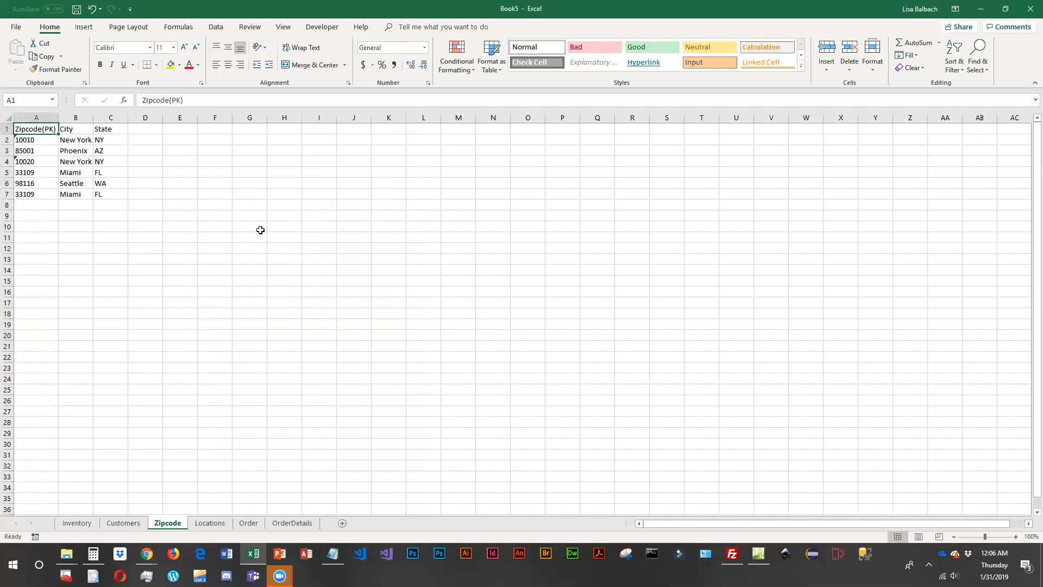
left_click(222, 525)
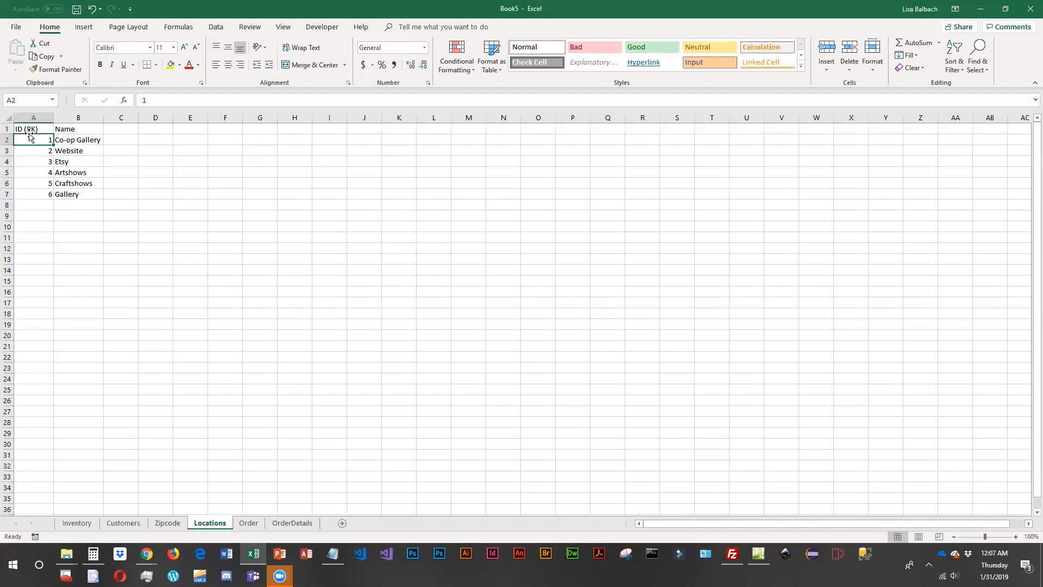
left_click(257, 522)
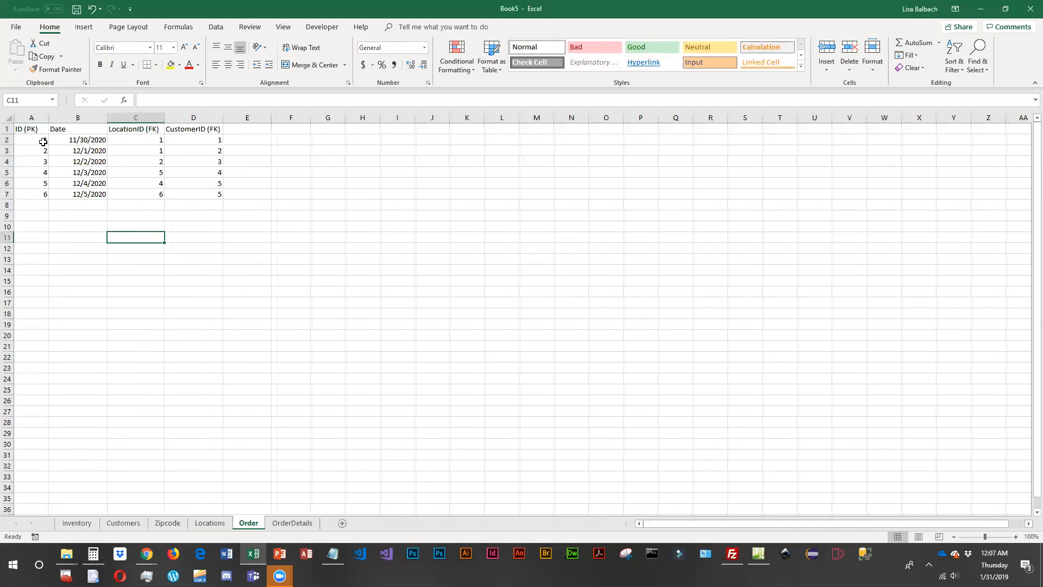
left_click(137, 140)
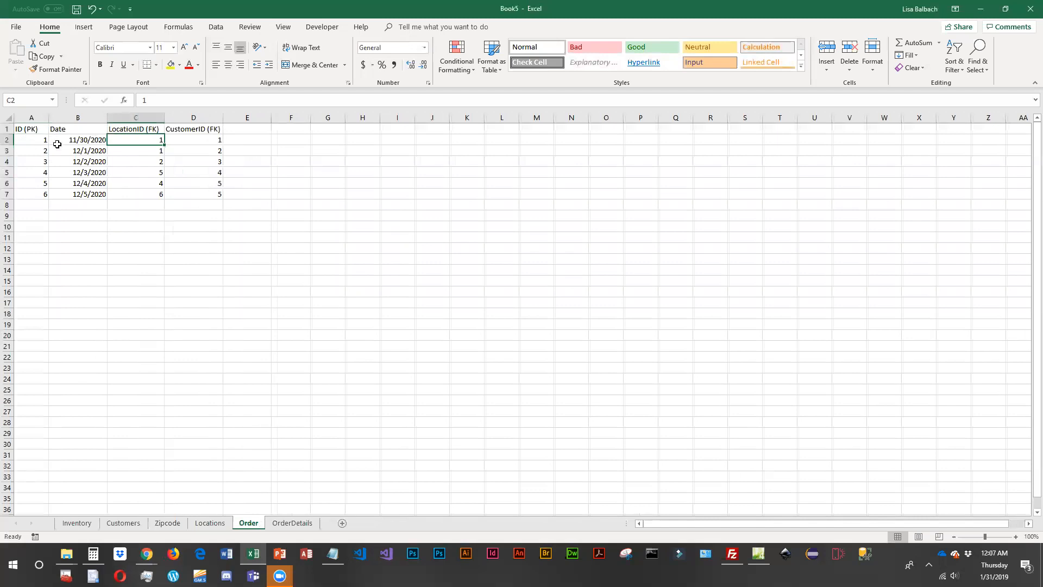
left_click(196, 143)
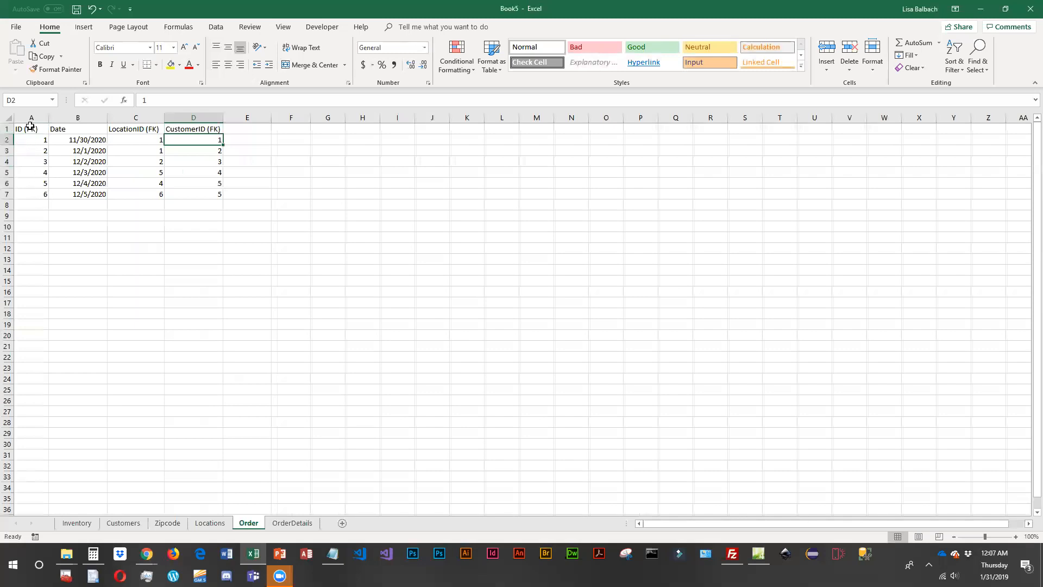
left_click(30, 129)
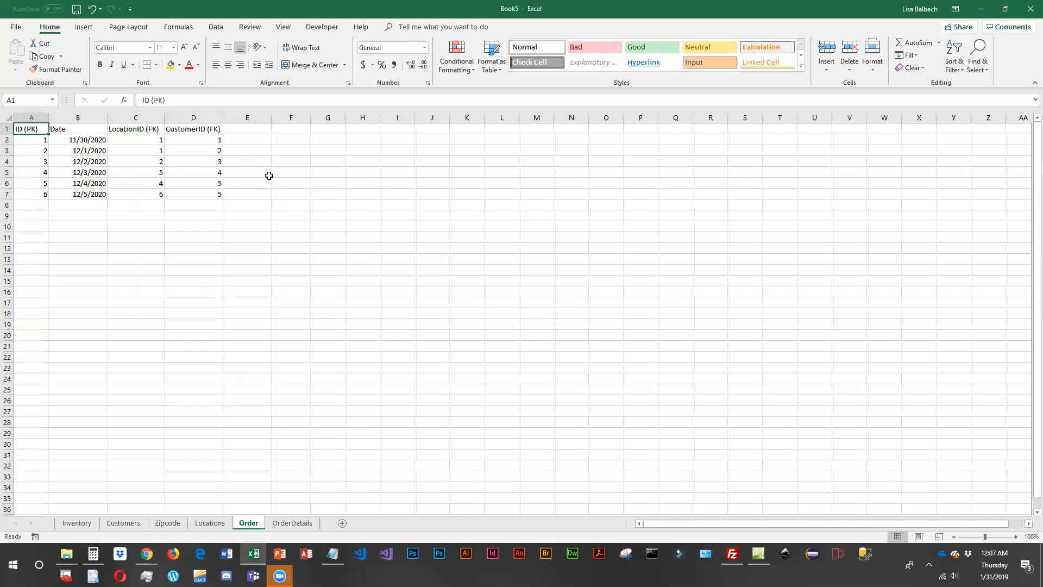
left_click(296, 523)
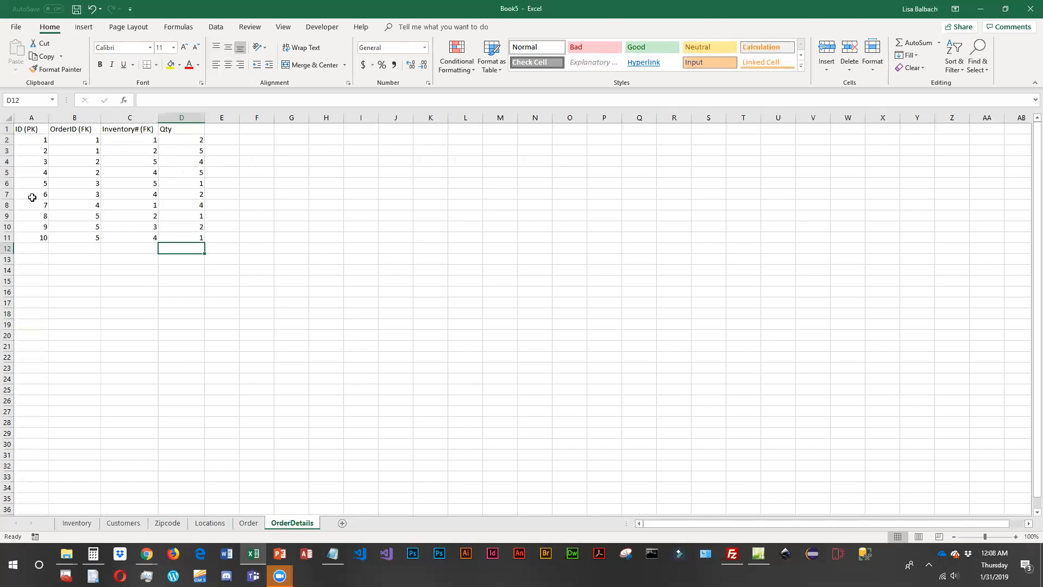
- Examine the key columns on the OrderDetails sheet, and review the Order, Locations, Zipcode, Customers and Inventory sheets in turn
left_click(79, 144)
left_click(60, 150)
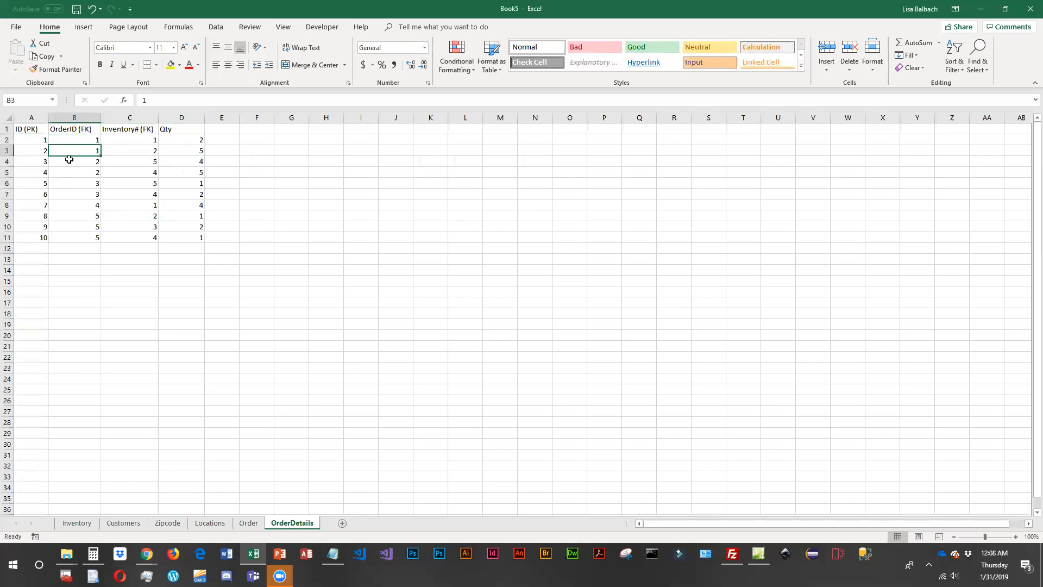
left_click(19, 139)
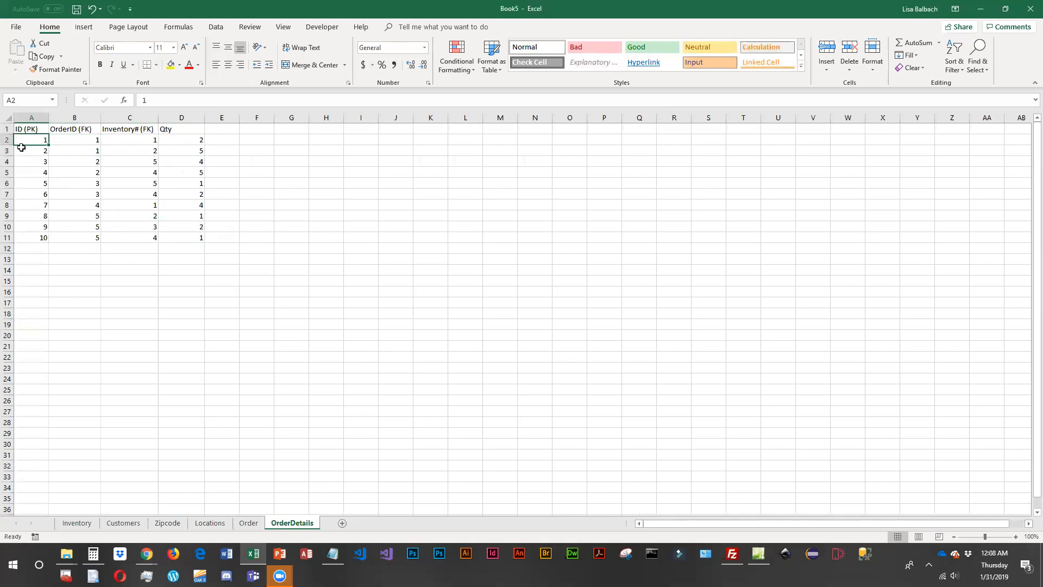
left_click(123, 140)
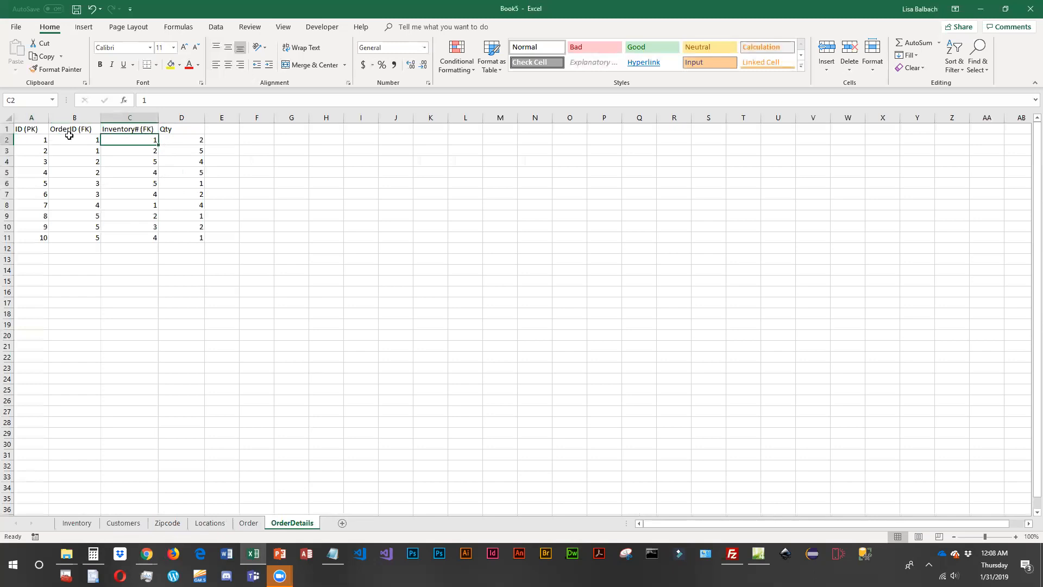
left_click(248, 523)
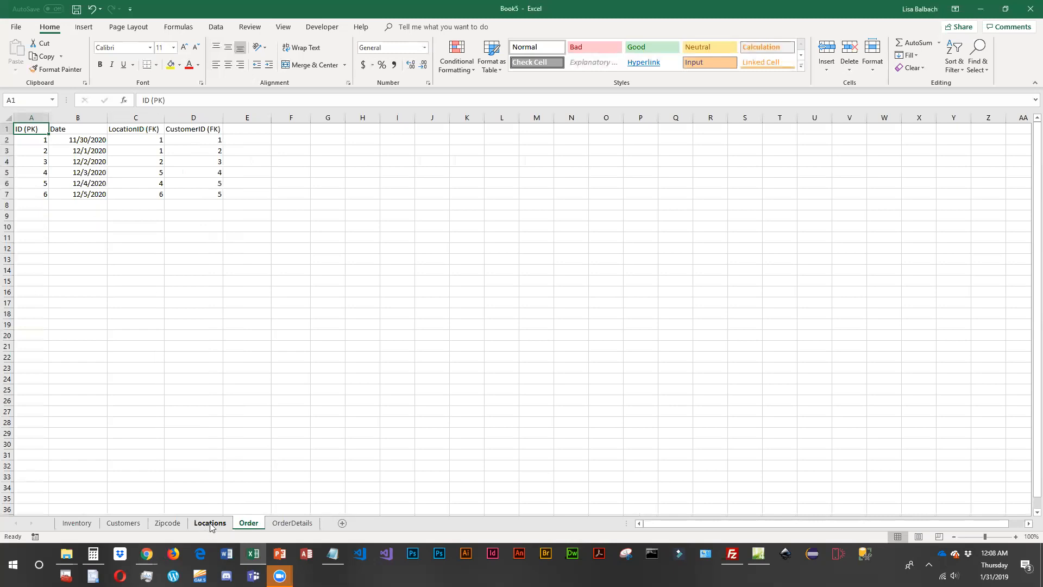
left_click(211, 525)
left_click(172, 525)
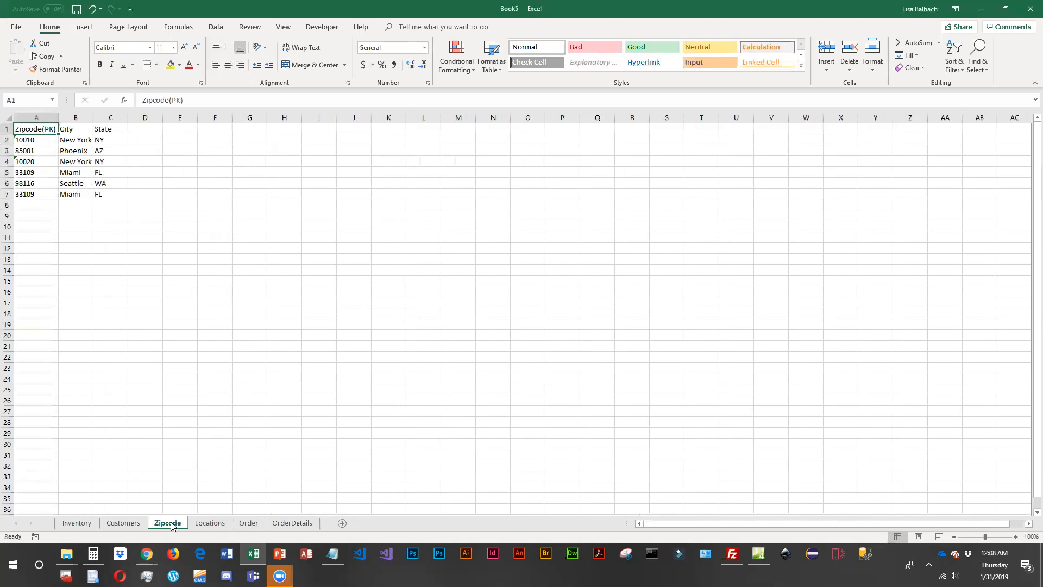
left_click(130, 527)
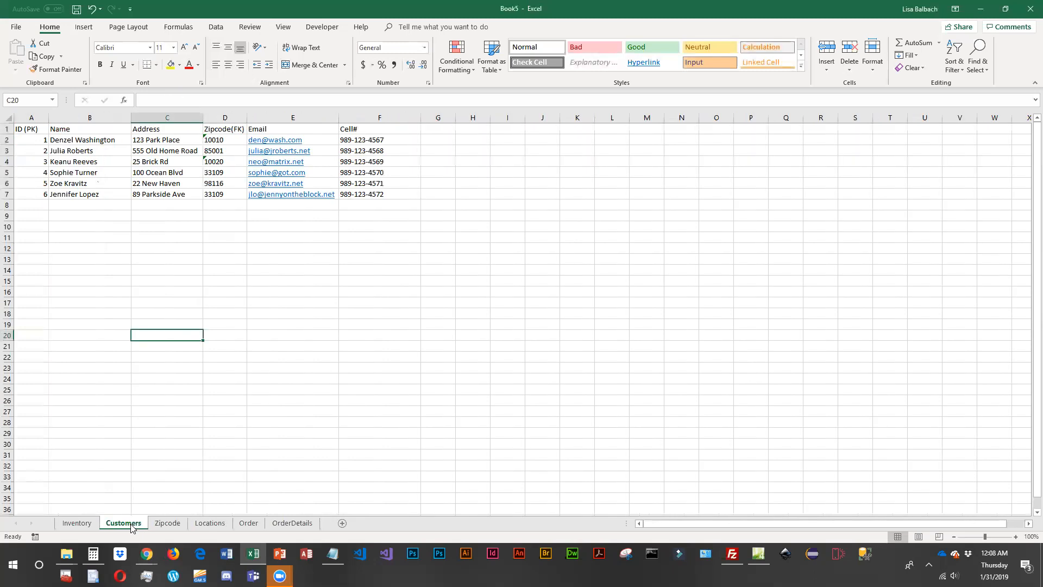
left_click(78, 526)
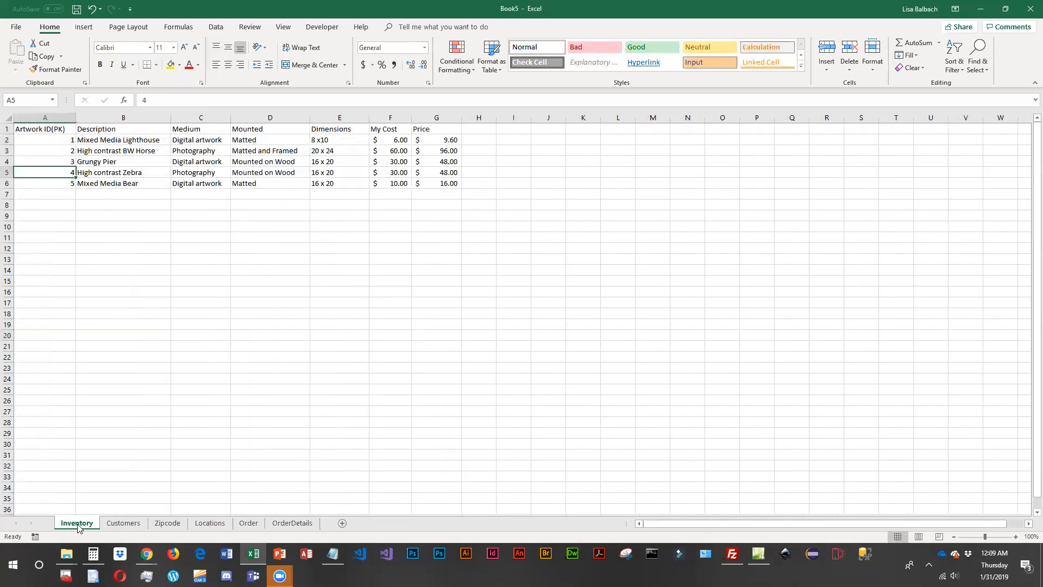